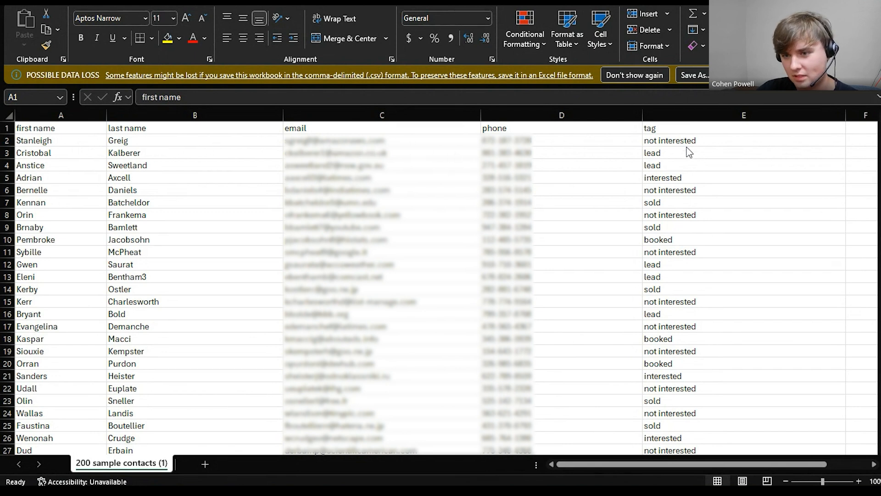
# Review the contact sheet's tag values, its first name, last name and email headers, and the rows below them.
pyautogui.click(668, 151)
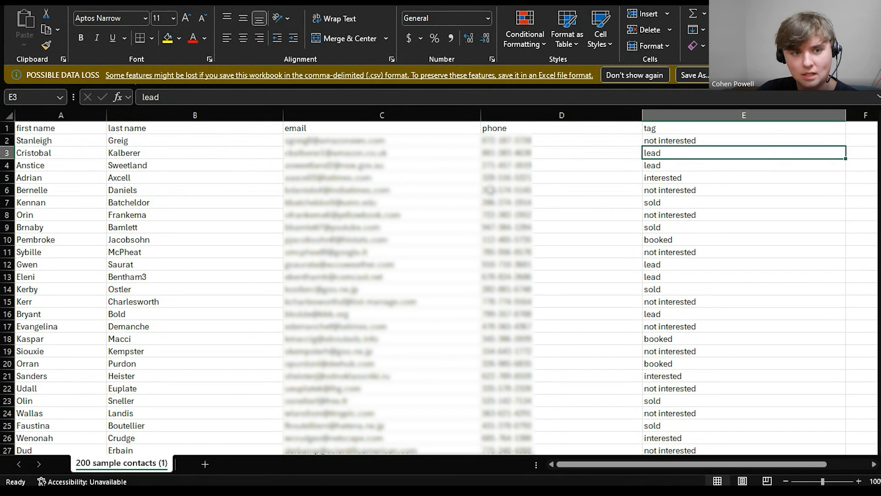
pyautogui.click(81, 131)
pyautogui.click(127, 128)
pyautogui.click(322, 127)
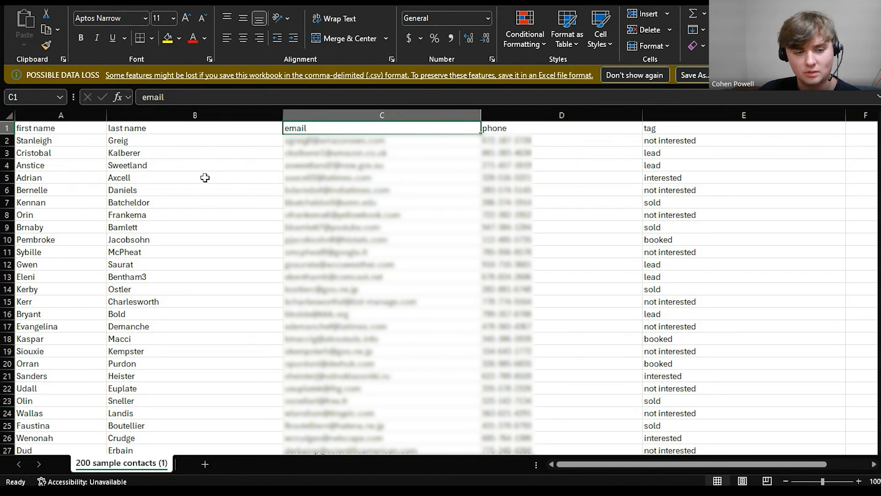
pyautogui.scroll(-8, 218, 220)
pyautogui.moveTo(878, 189); pyautogui.dragTo(877, 128)
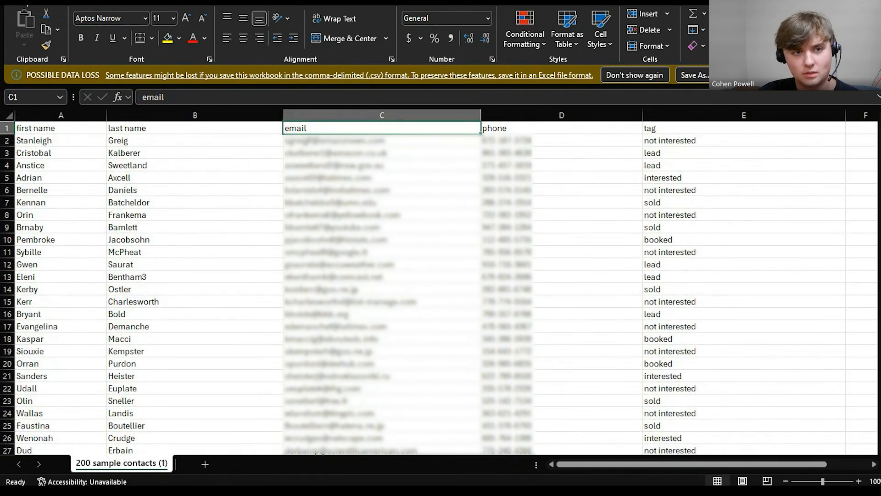
# Save the contact sheet to Downloads as 200 sample contacts (1) in CSV (Comma delimited) format, replacing the existing file.
pyautogui.hotkey('alt', 'f')
pyautogui.click(41, 189)
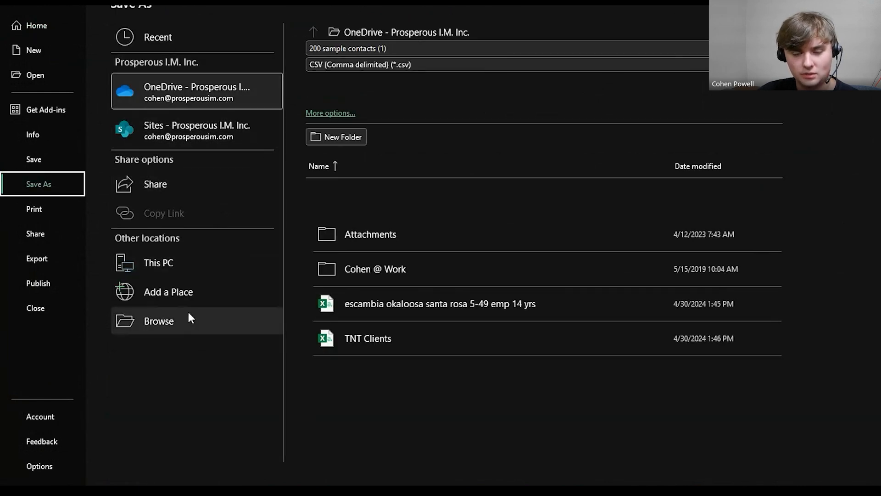
pyautogui.click(197, 266)
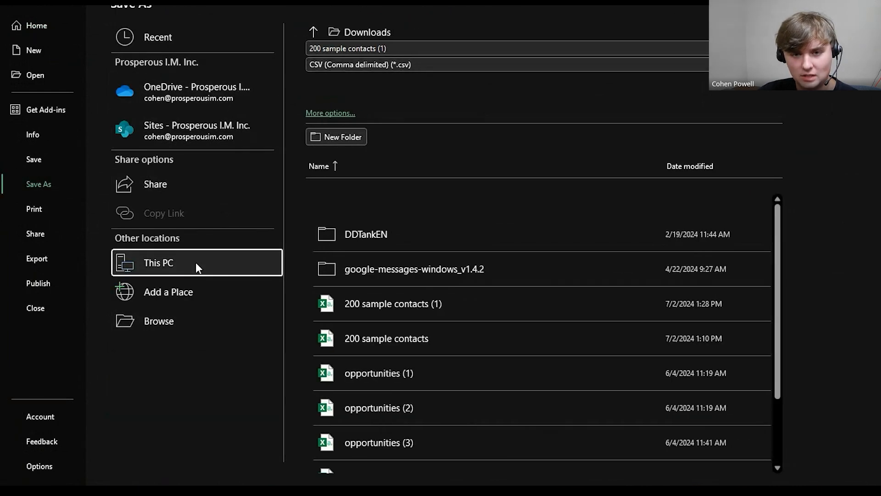
pyautogui.click(403, 66)
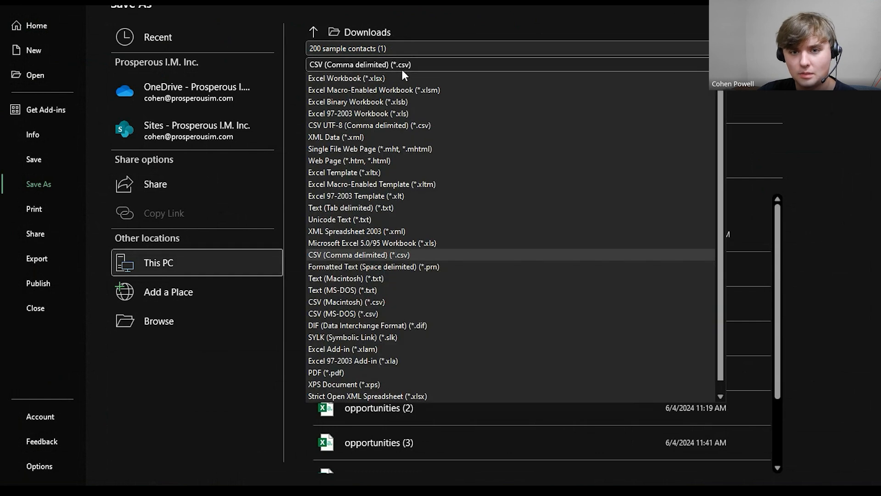
pyautogui.click(354, 67)
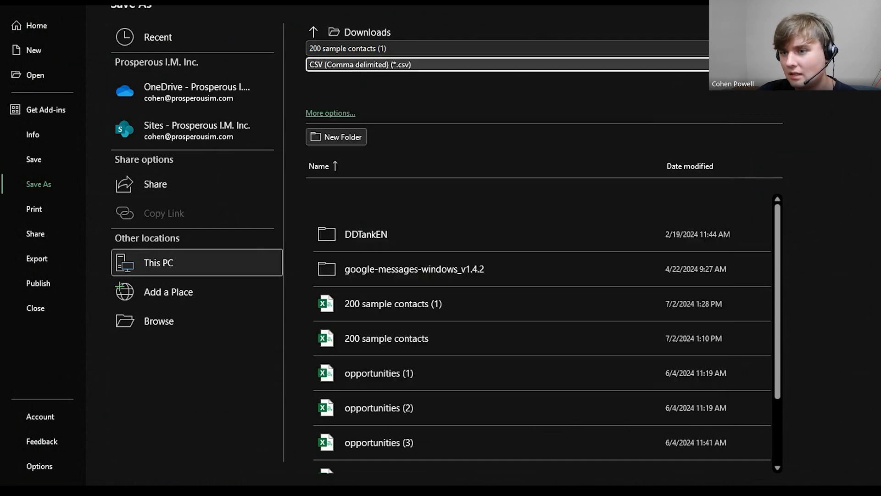
pyautogui.click(757, 65)
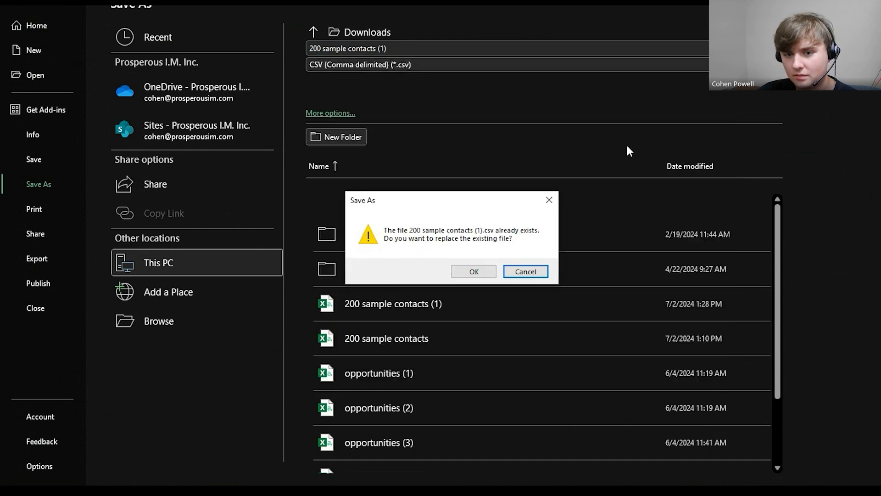
pyautogui.click(477, 272)
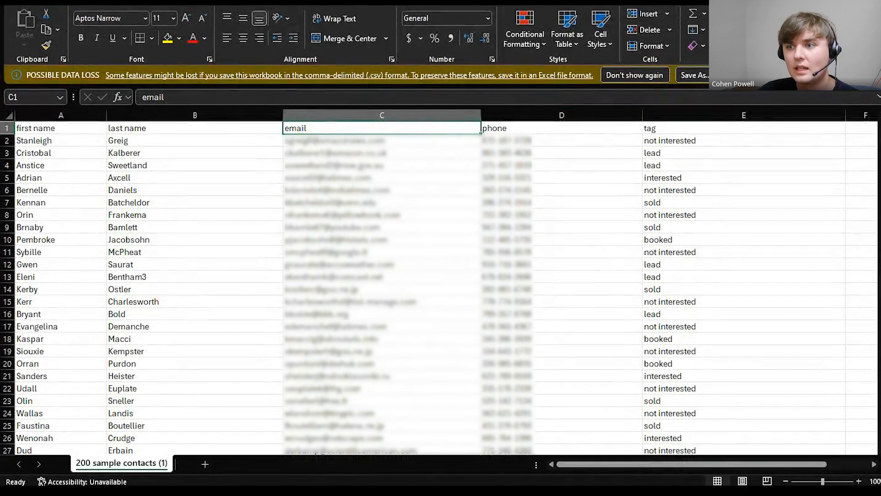
# Switch to the OverPower Marketing CRM, upload 200 sample contacts (1).csv from Downloads as a contact import, and accept the column mapping.
pyautogui.hotkey('alt', 'Tab')
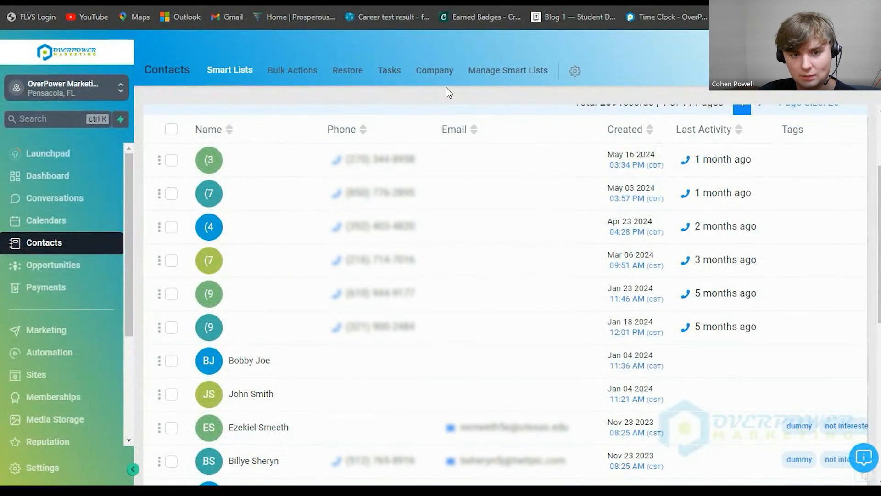
pyautogui.scroll(3, 437, 177)
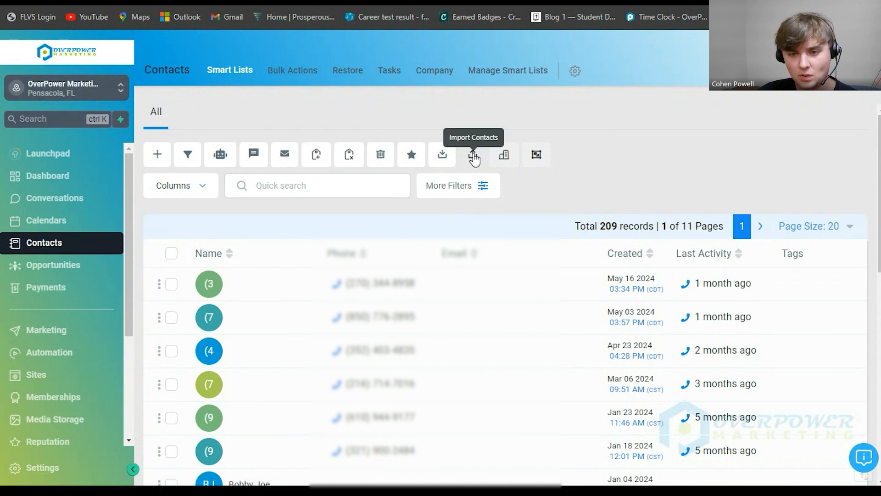
pyautogui.click(474, 155)
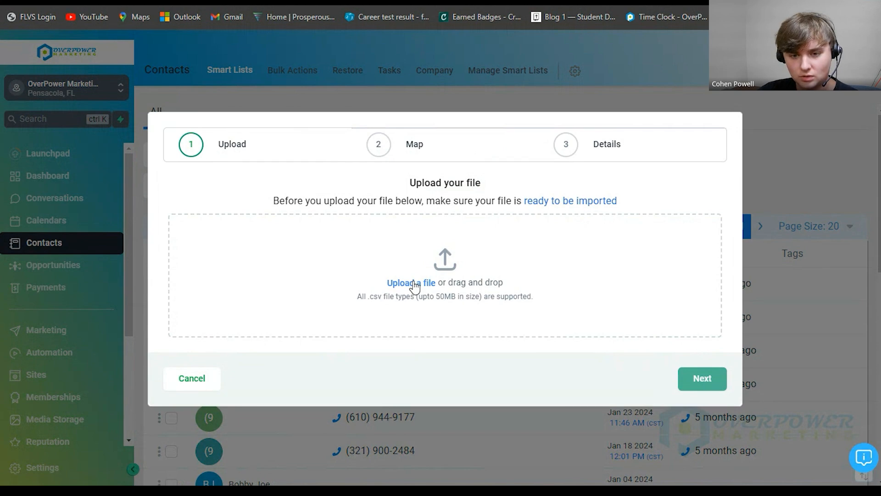
pyautogui.click(412, 283)
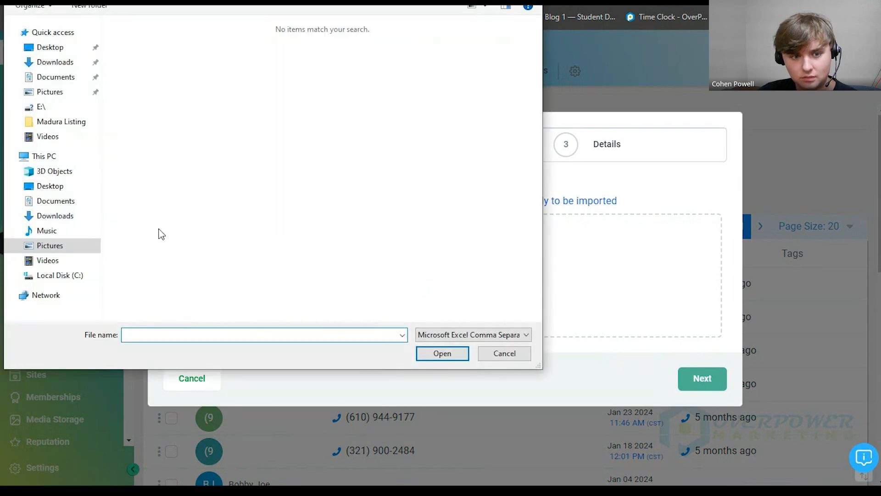
pyautogui.click(61, 65)
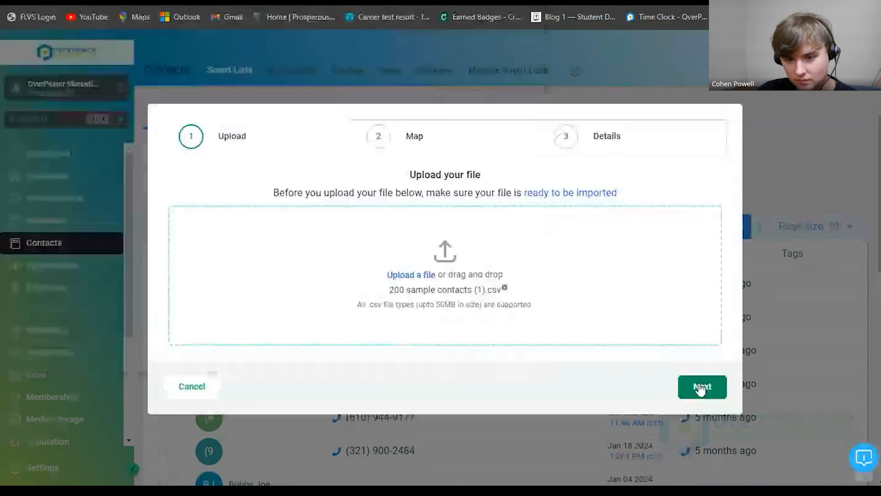
pyautogui.click(698, 384)
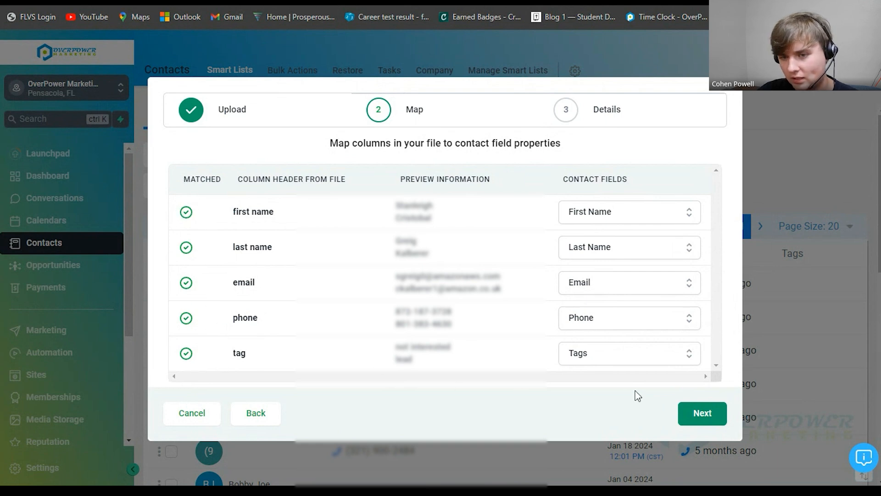
pyautogui.click(701, 415)
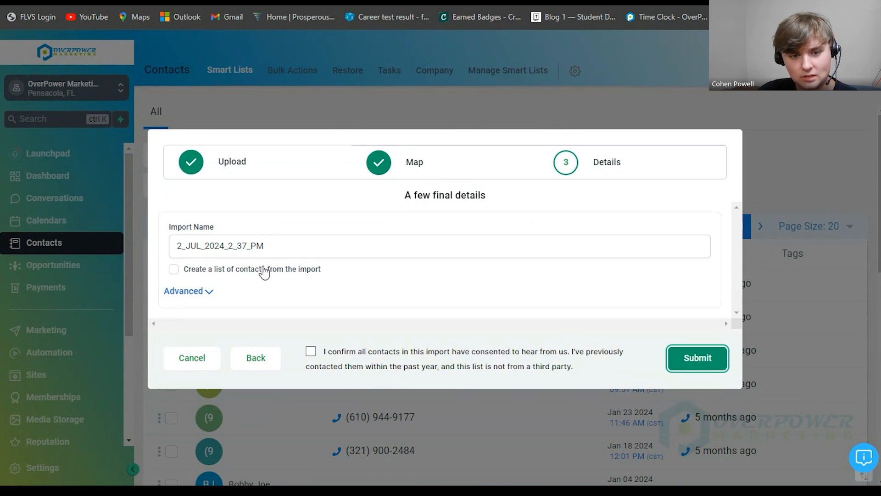
# Name the import "200 dummy clients".
pyautogui.click(252, 248)
pyautogui.doubleClick(252, 248)
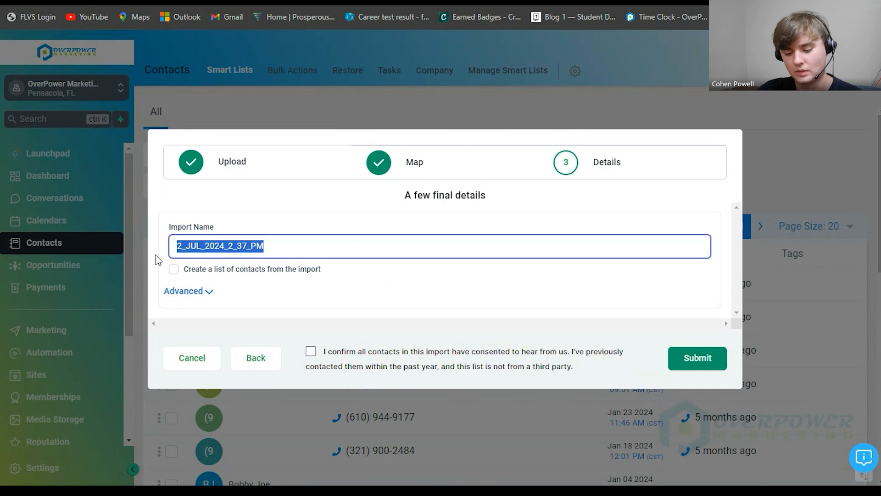
pyautogui.write('@00 dumm')
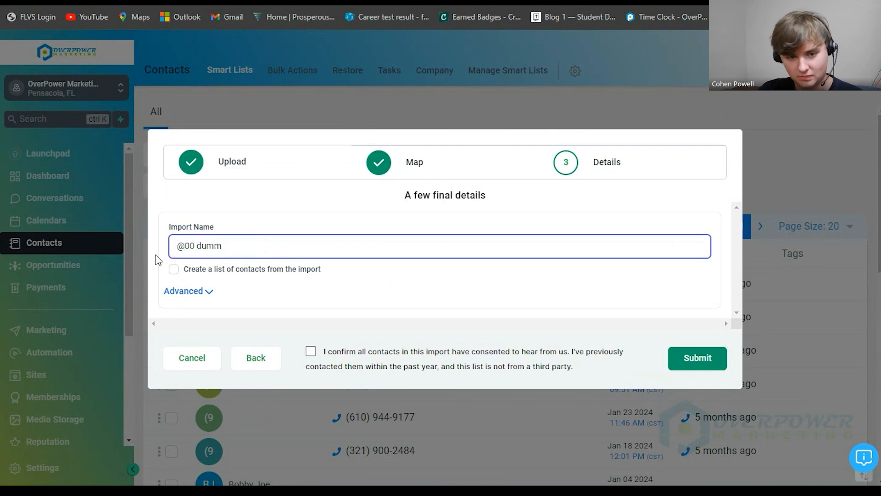
pyautogui.hotkey('ctrl', 'a')
pyautogui.press('BackSpace')
pyautogui.write('20')
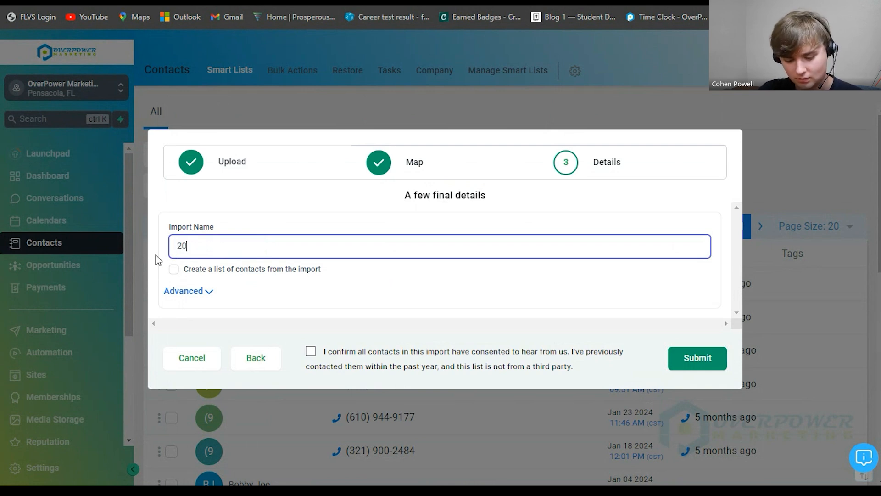
pyautogui.write('0 dummy clients')
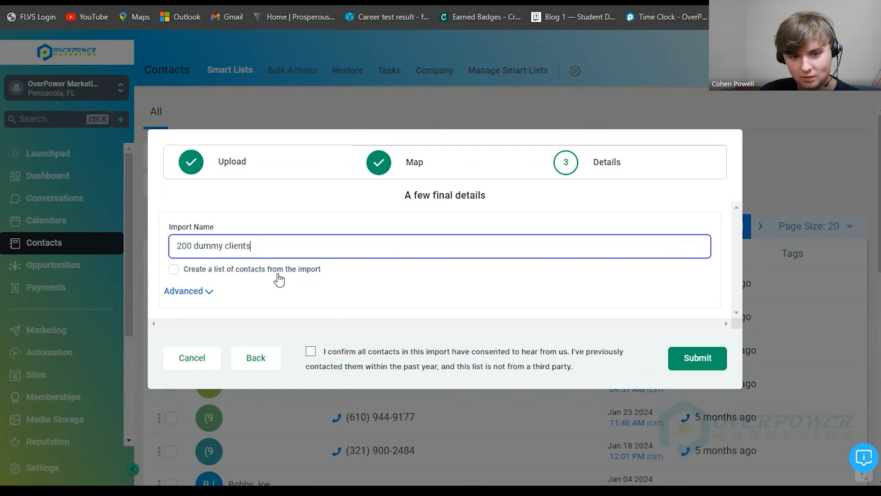
# Create a contact list from the import and set it to update existing contact records, matched primarily by email.
pyautogui.click(256, 271)
pyautogui.click(198, 294)
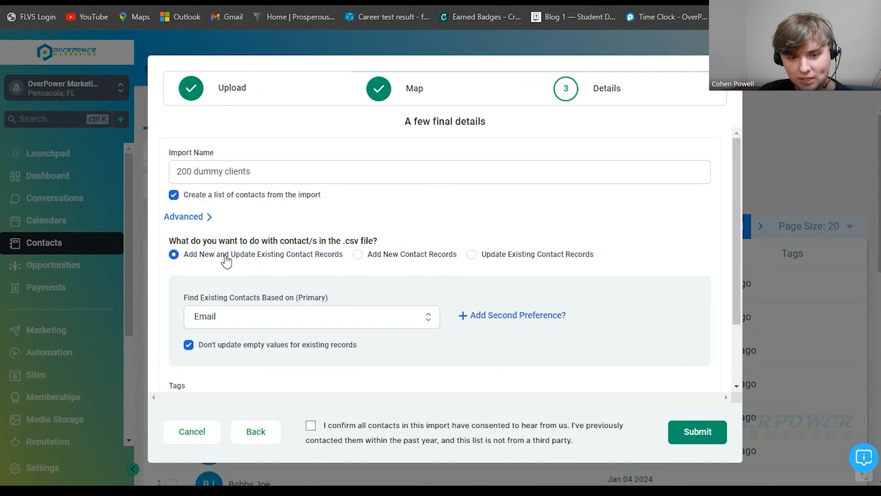
pyautogui.click(416, 265)
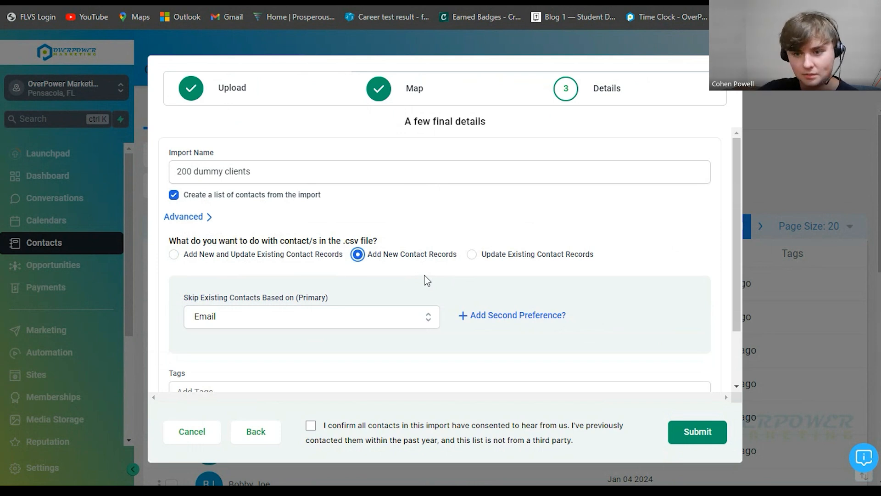
pyautogui.click(556, 254)
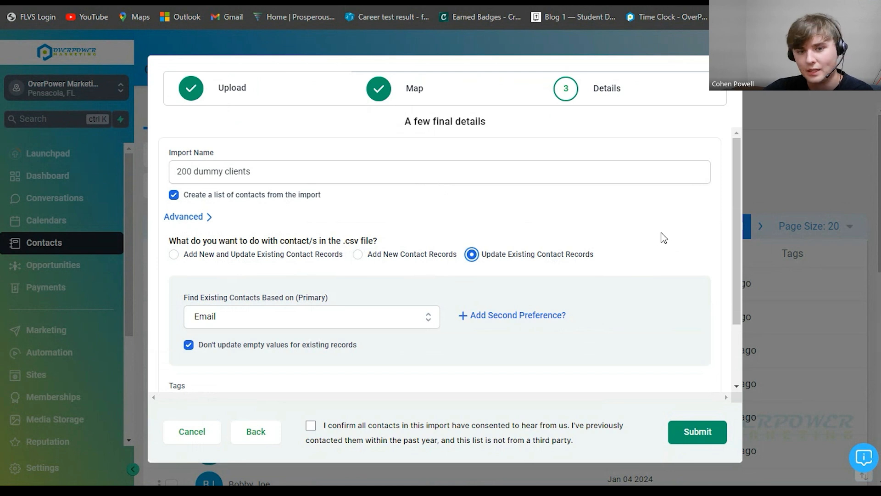
pyautogui.click(298, 325)
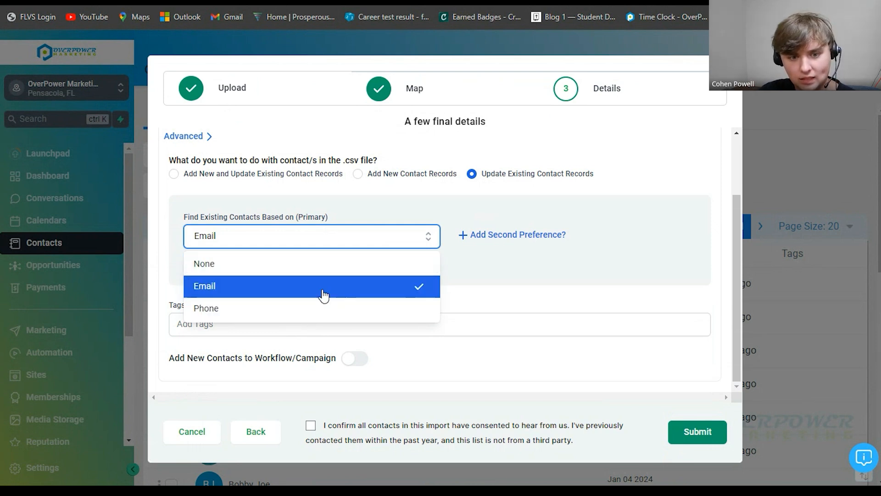
pyautogui.click(307, 294)
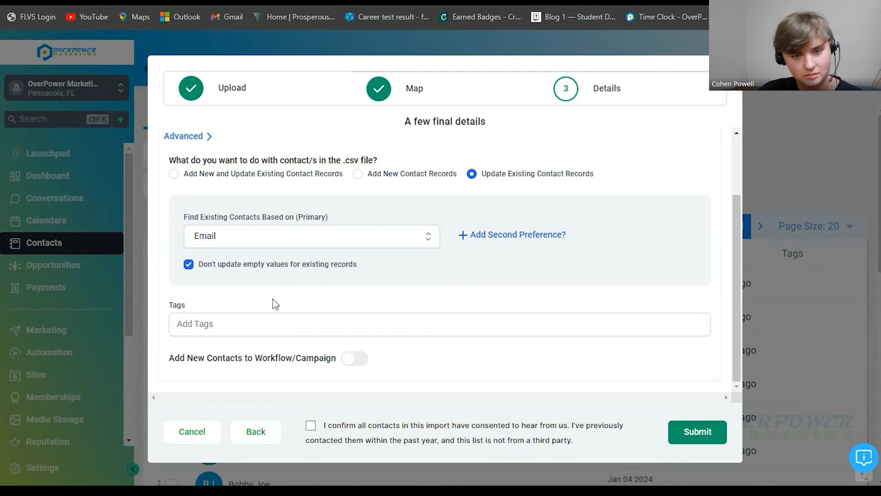
# Add the tag "200 new dummy clients" to the imported contacts.
pyautogui.click(291, 325)
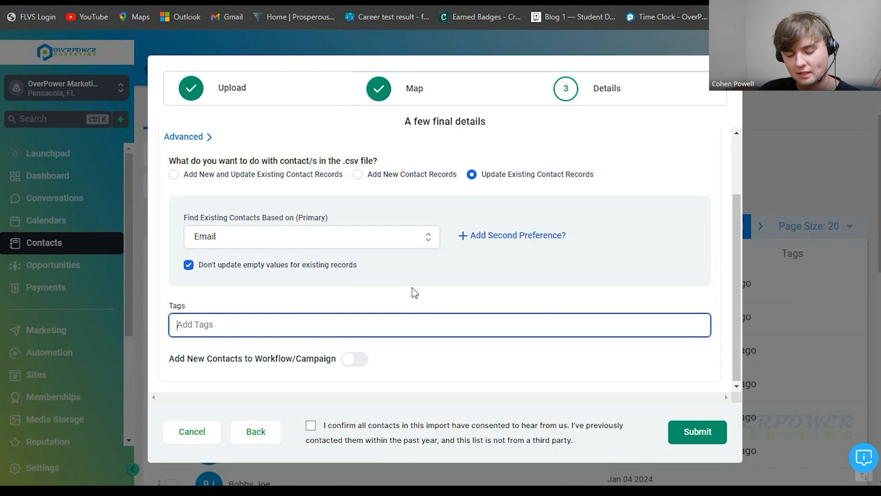
pyautogui.write('200')
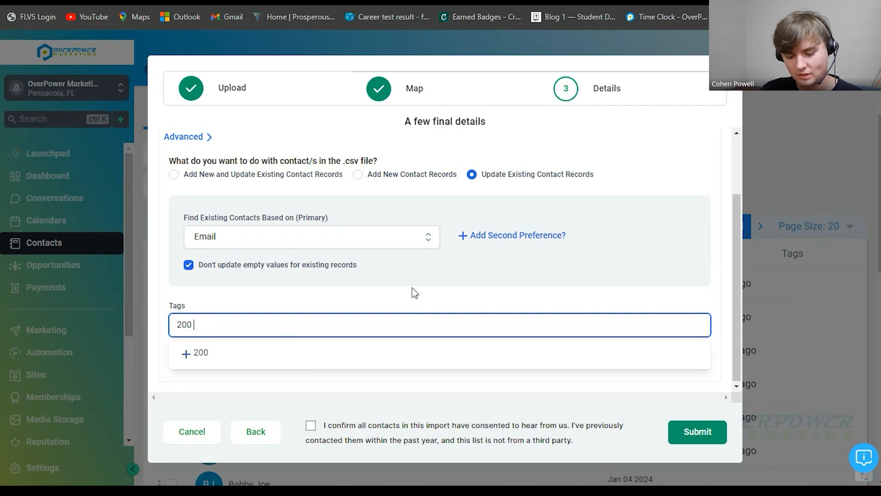
pyautogui.write(' new dummy ')
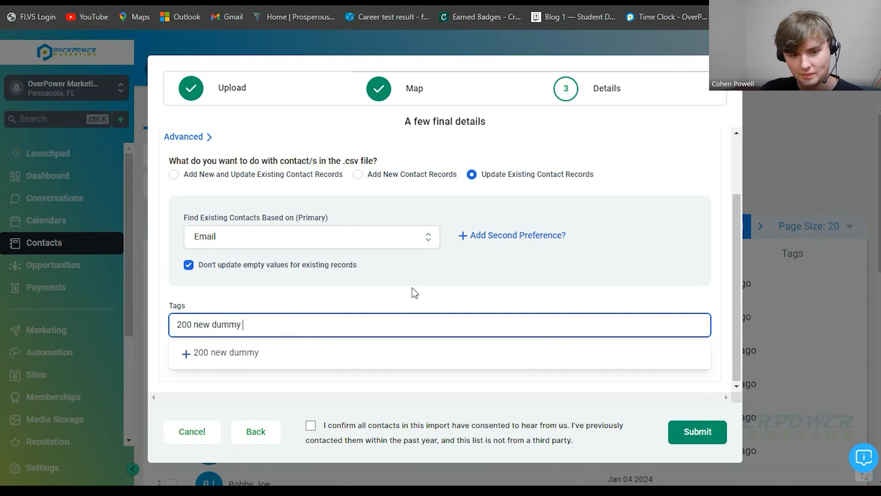
pyautogui.write('clients')
pyautogui.press('Return')
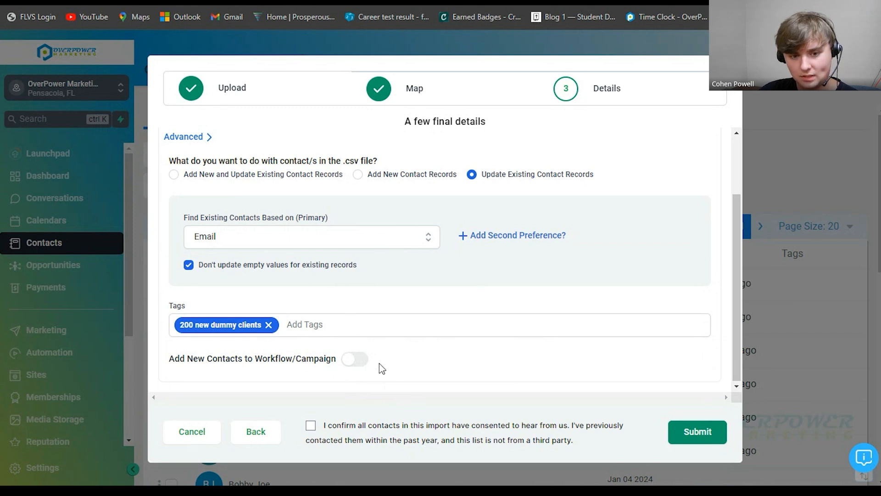
# Confirm the contacts' consent, submit the import, and view its progress.
pyautogui.click(710, 433)
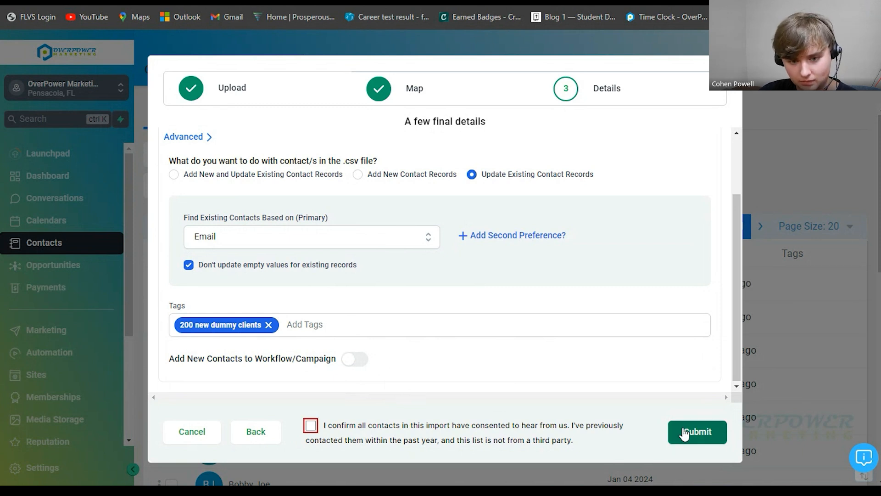
pyautogui.click(310, 426)
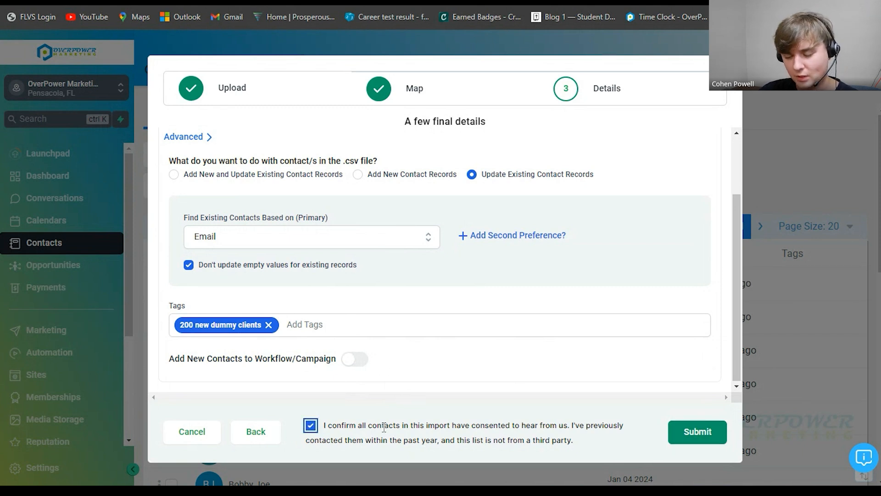
pyautogui.click(684, 428)
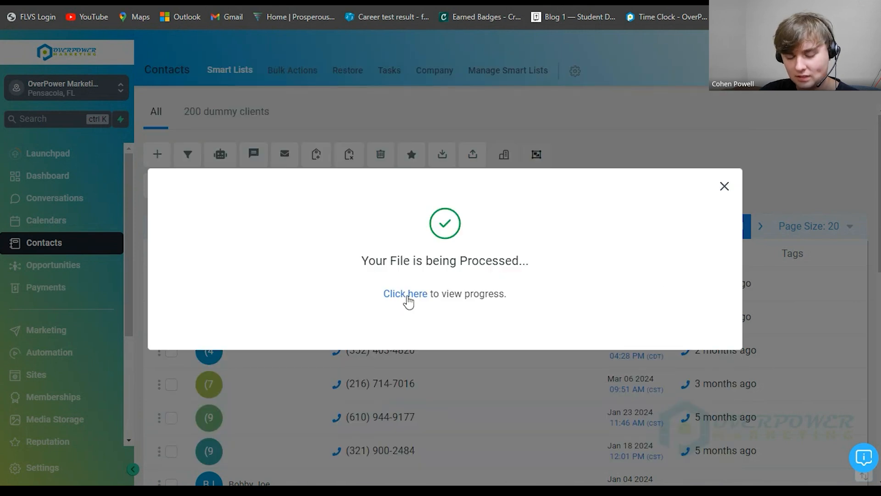
pyautogui.click(408, 299)
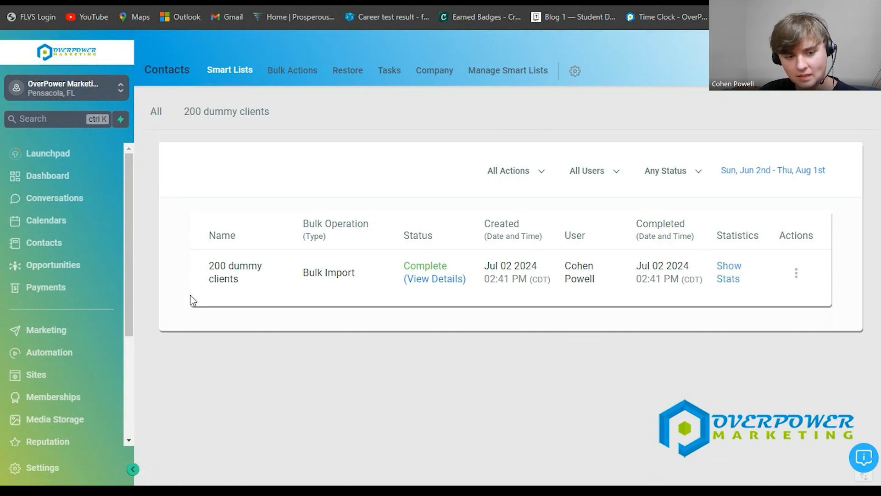
# Open the Custom Fields settings and start a new custom field.
pyautogui.scroll(-3, 43, 321)
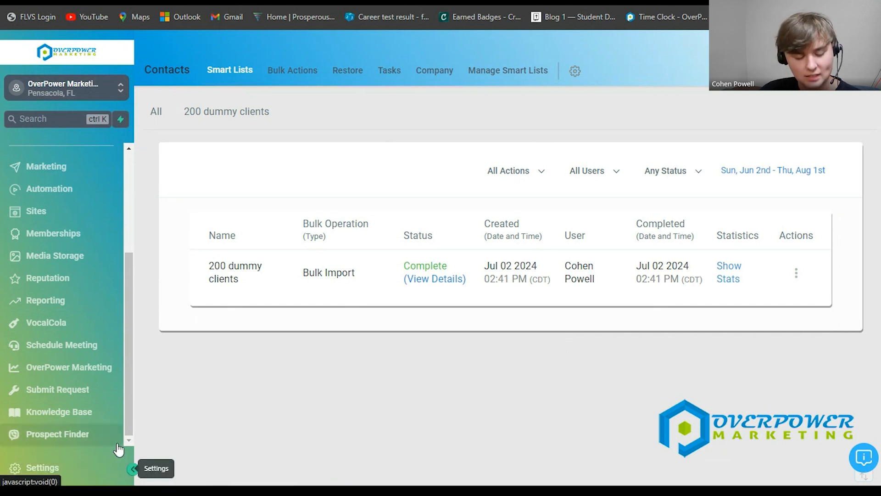
pyautogui.click(104, 469)
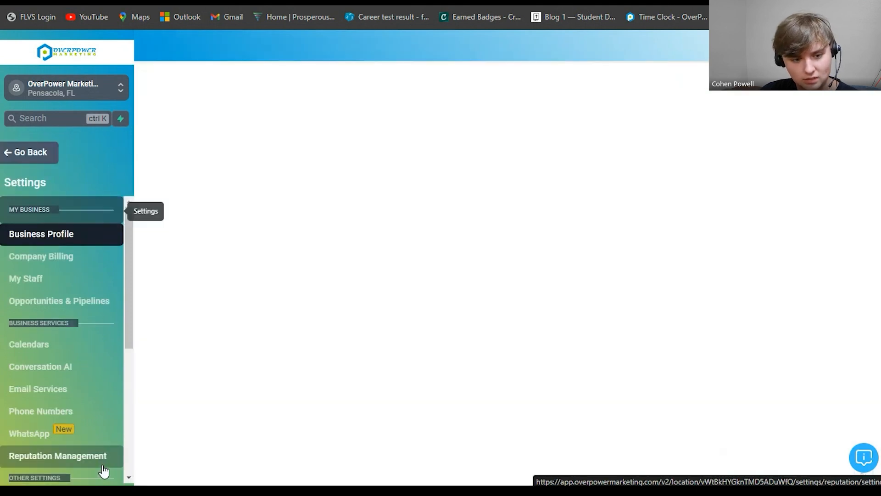
pyautogui.scroll(-3, 93, 333)
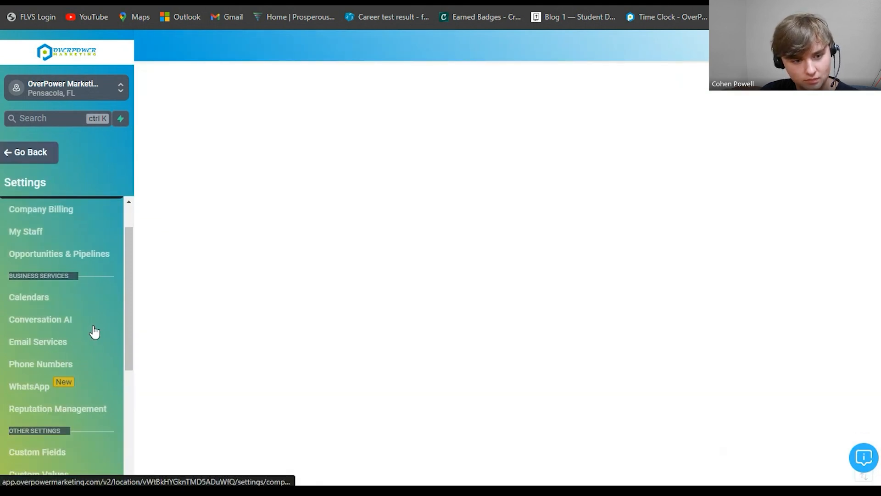
pyautogui.click(53, 373)
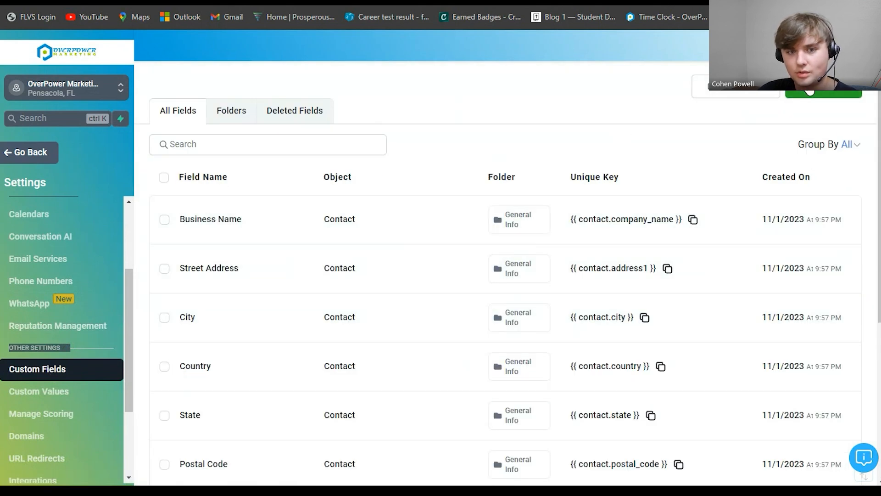
pyautogui.click(810, 92)
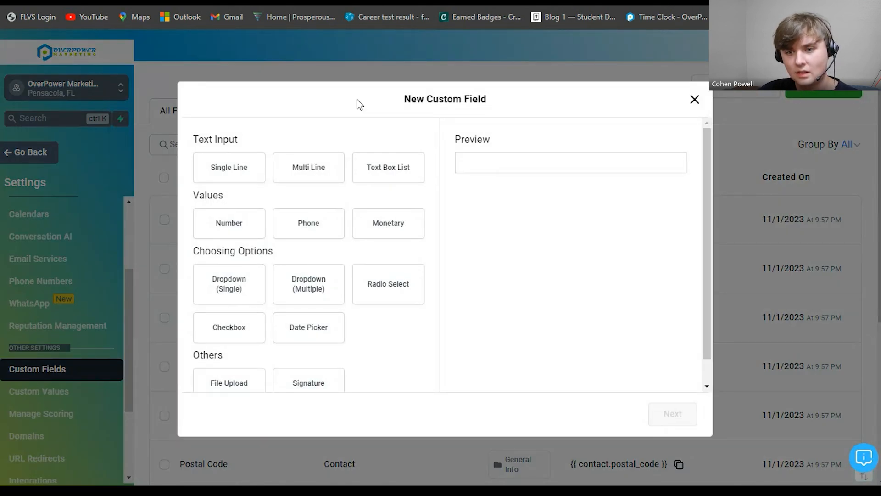
# Choose Dropdown (Single) as the type of the new custom field and continue to its details.
pyautogui.click(223, 171)
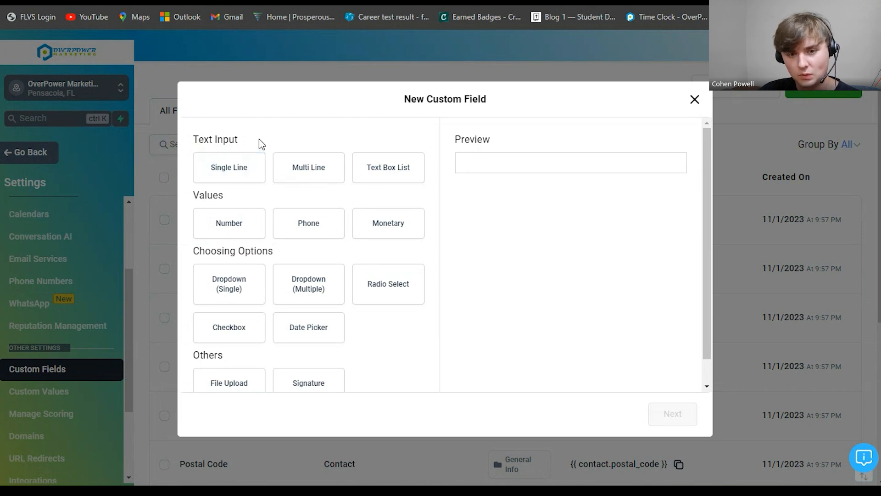
pyautogui.click(246, 169)
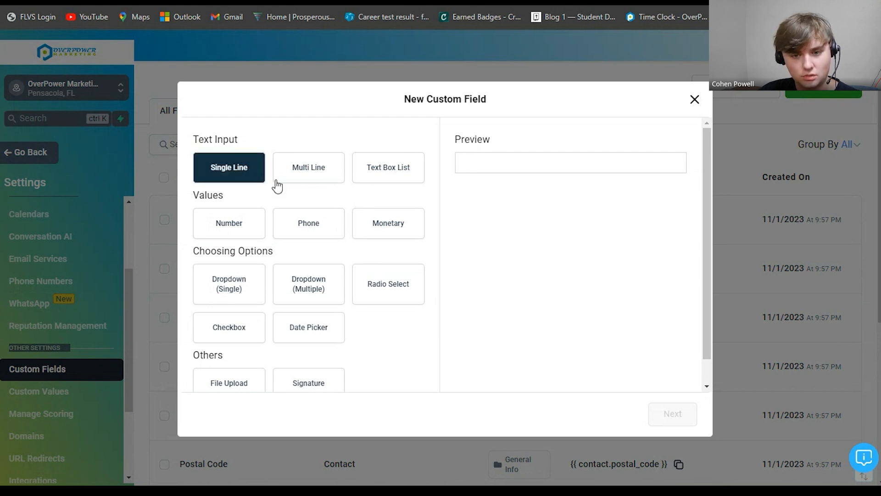
pyautogui.scroll(-1, 338, 289)
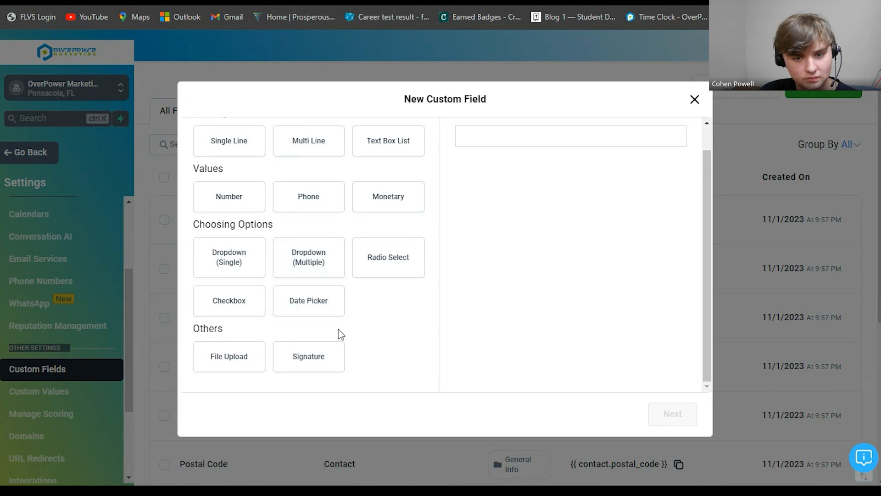
pyautogui.click(383, 152)
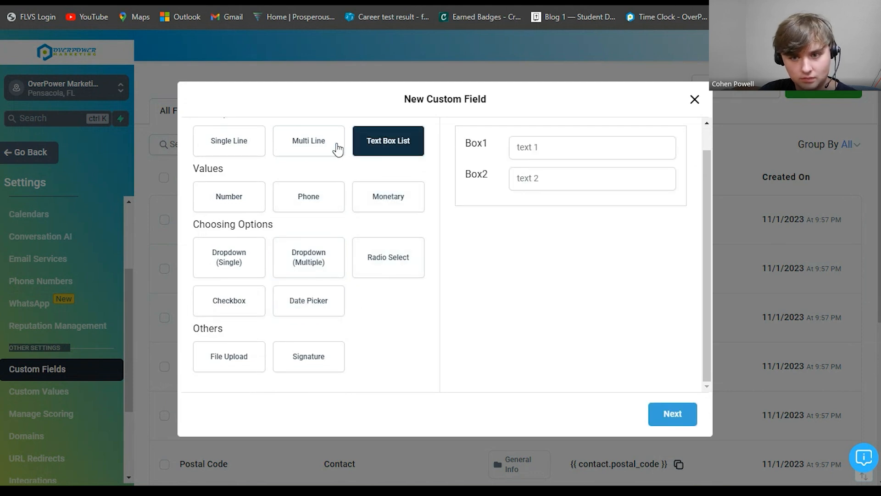
pyautogui.click(230, 258)
pyautogui.click(527, 168)
pyautogui.click(526, 170)
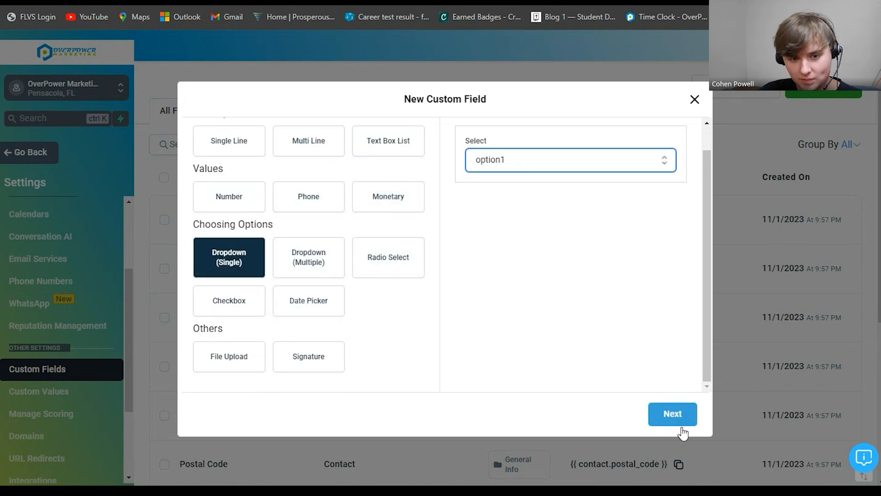
pyautogui.click(672, 414)
# Name the field "Gender", keep Contact as its object, and assign it to the General Info group.
pyautogui.click(322, 199)
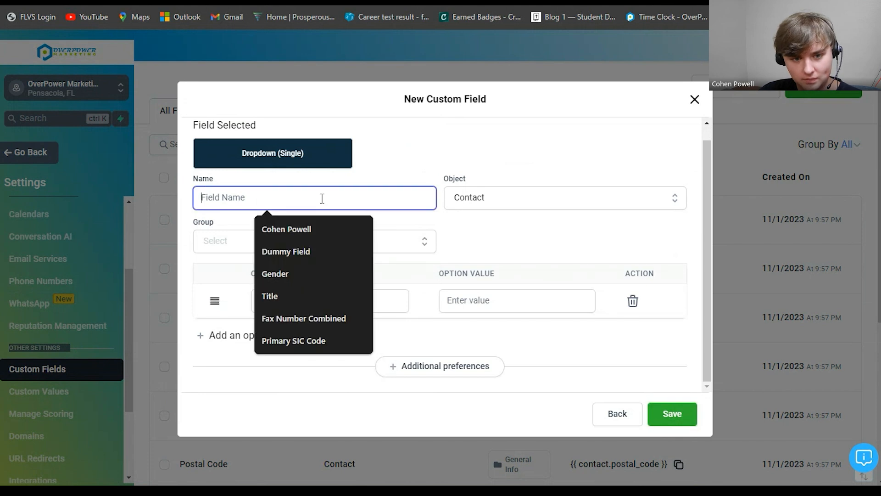
pyautogui.write('Gender')
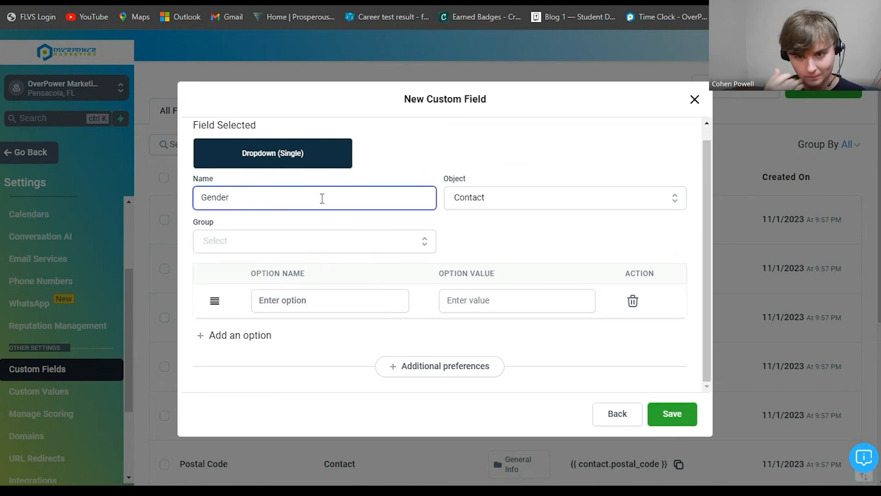
pyautogui.click(505, 196)
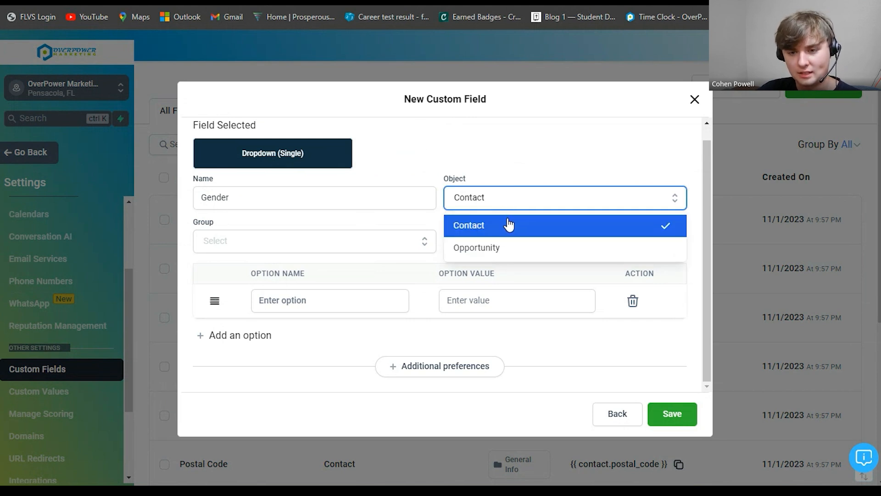
pyautogui.click(483, 225)
pyautogui.click(317, 245)
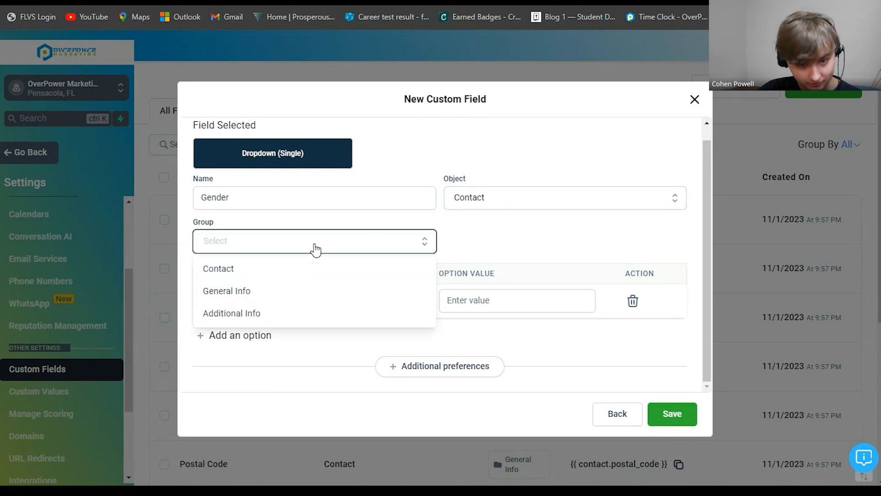
pyautogui.click(246, 268)
pyautogui.click(246, 241)
pyautogui.click(246, 288)
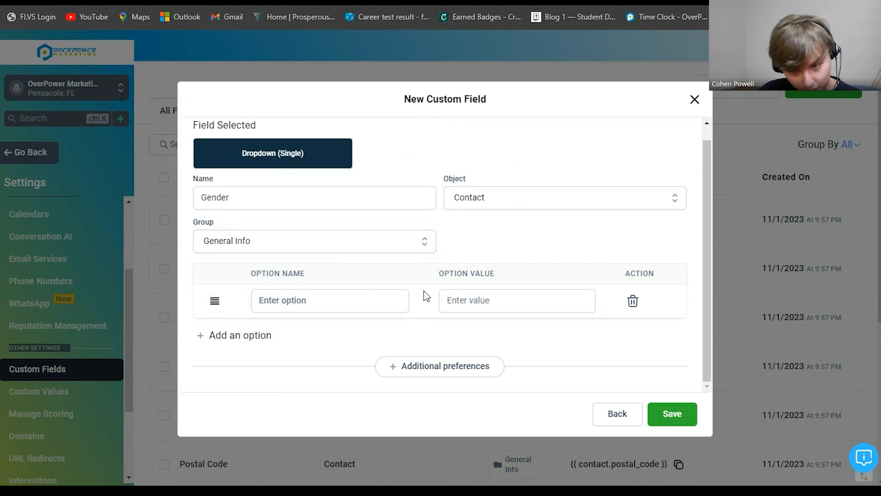
# Add the dropdown options "Male" and "Female" to the Gender field.
pyautogui.click(327, 299)
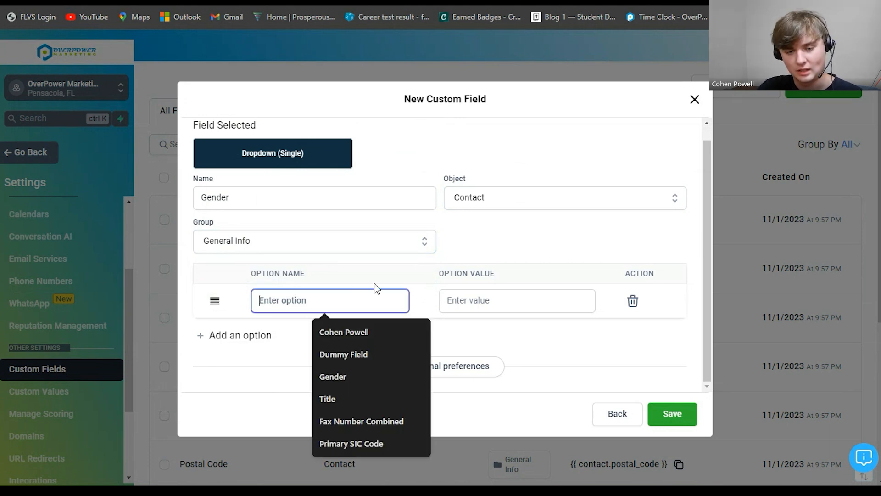
pyautogui.write('Male')
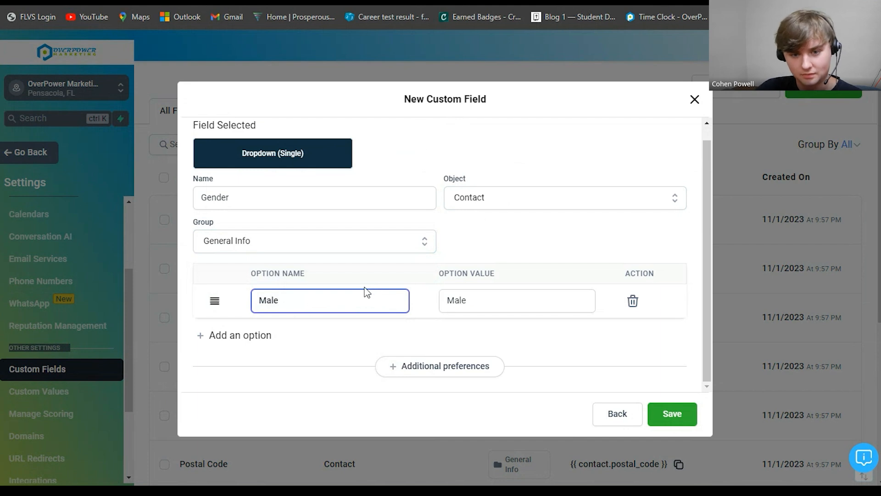
pyautogui.moveTo(214, 299); pyautogui.dragTo(311, 332)
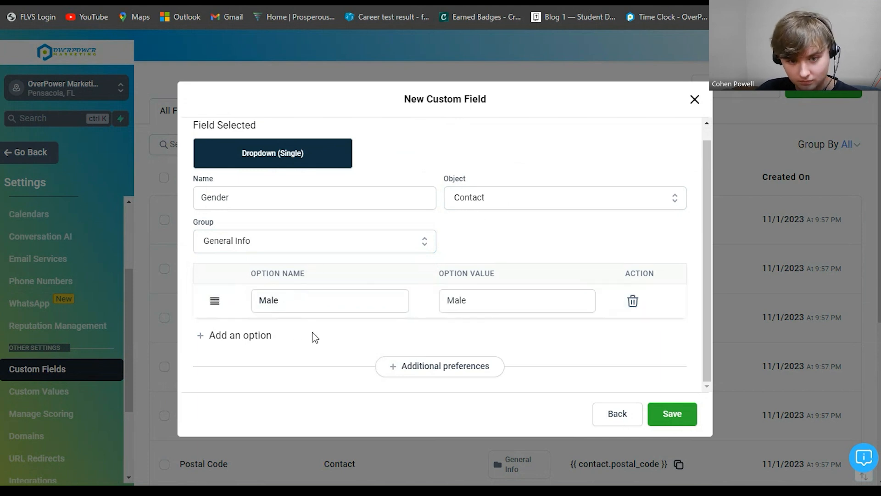
pyautogui.click(257, 337)
pyautogui.write('Female')
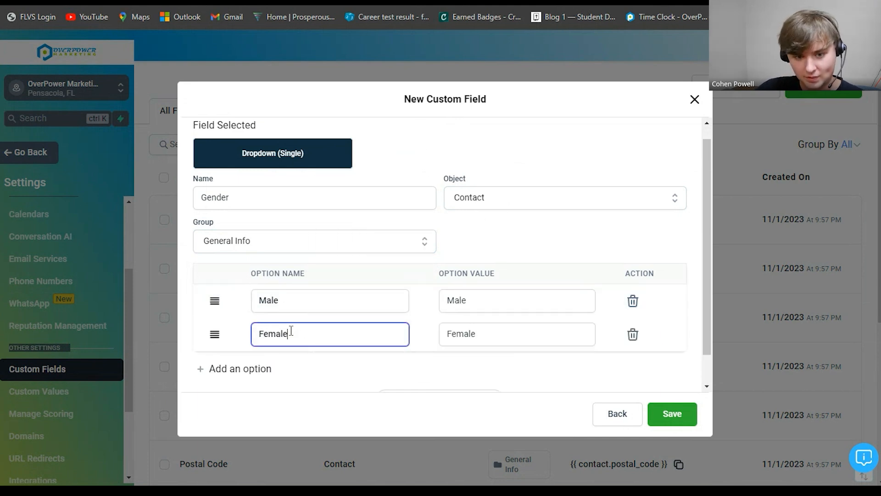
# Save the Gender field with only the Male and Female options, discarding any blank option row.
pyautogui.scroll(-1, 473, 270)
pyautogui.doubleClick(474, 271)
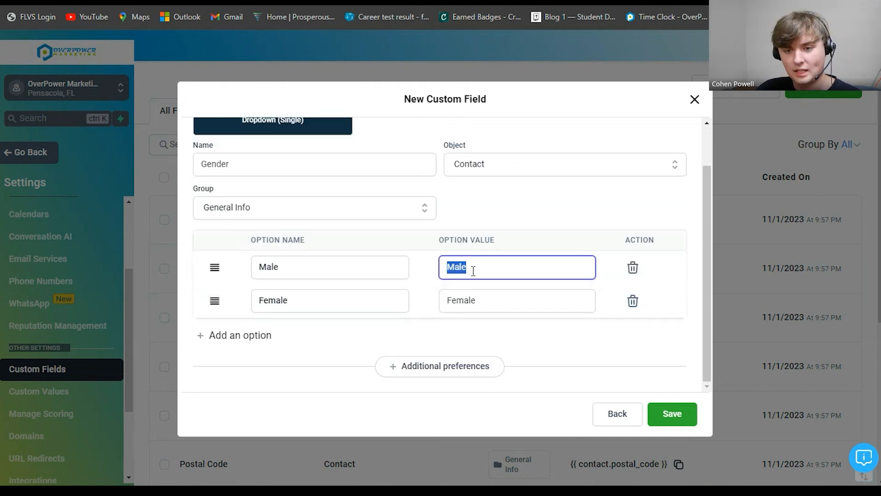
pyautogui.click(498, 273)
pyautogui.click(244, 336)
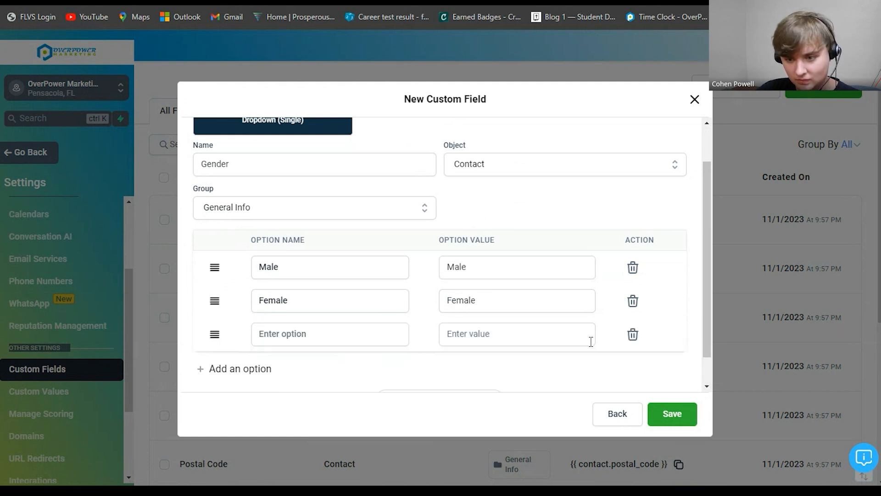
pyautogui.click(633, 335)
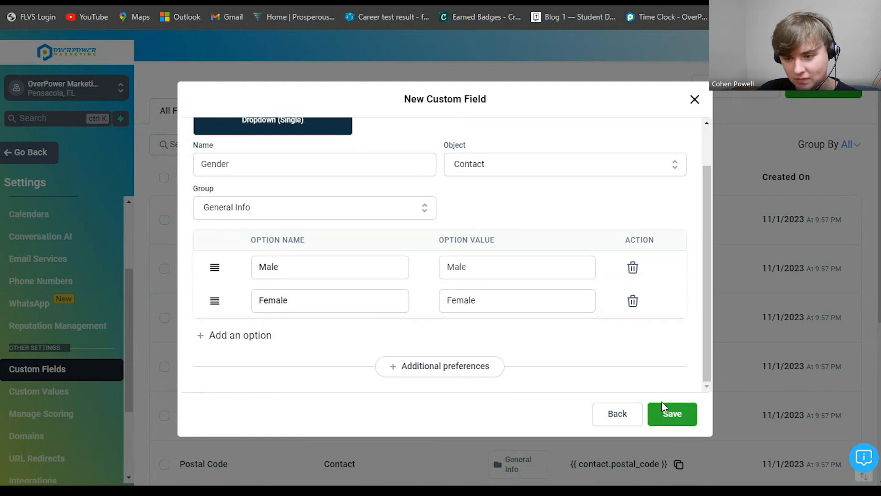
pyautogui.click(679, 409)
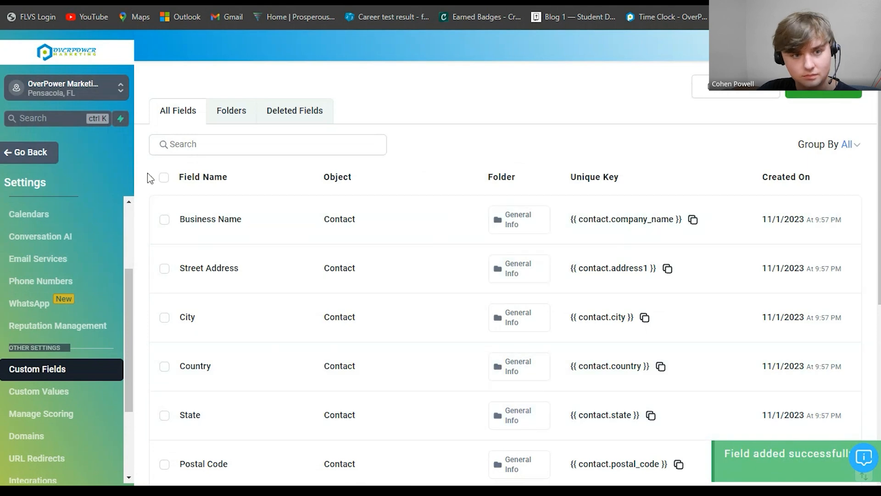
# Return to the contacts list, open the first contact's record, and look through its detail fields.
pyautogui.click(45, 156)
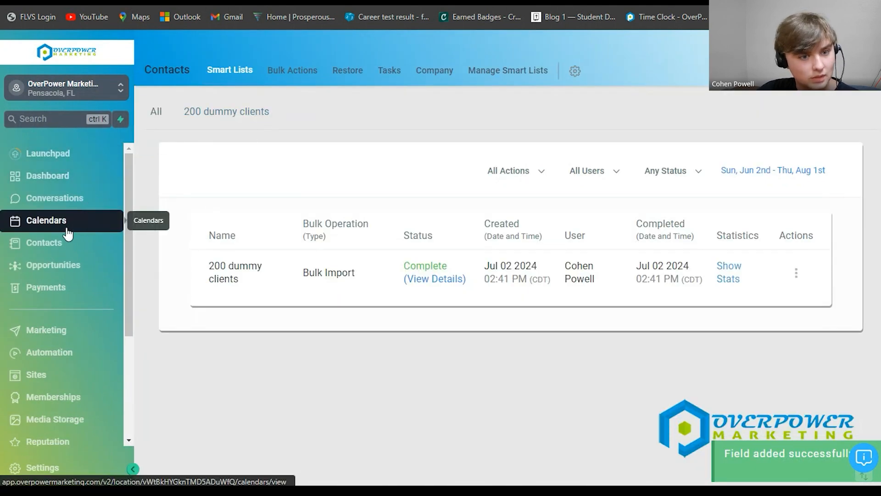
pyautogui.click(82, 243)
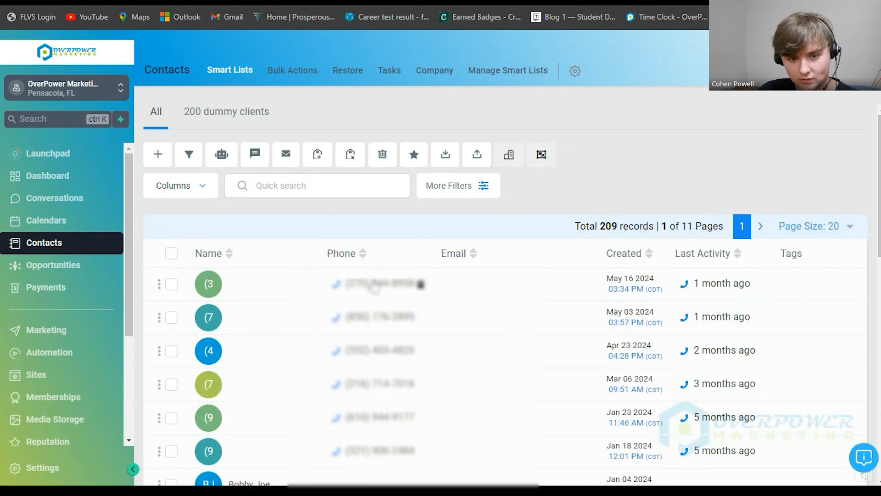
pyautogui.click(375, 287)
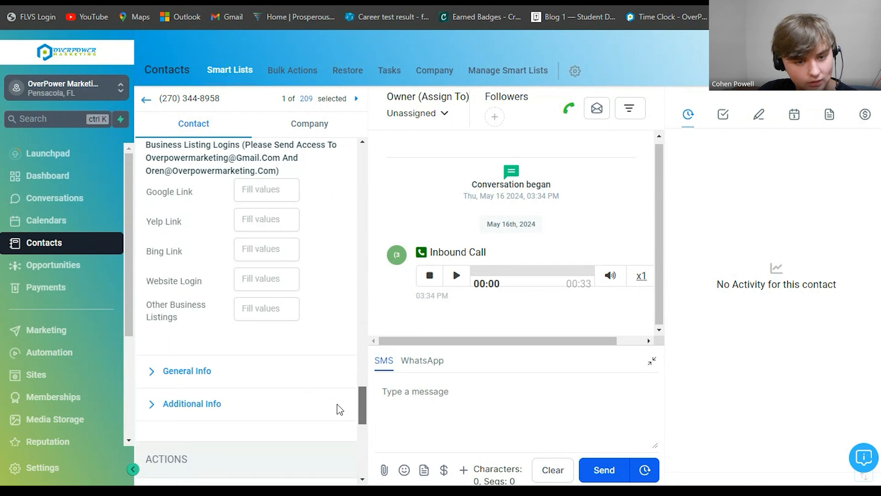
pyautogui.scroll(3, 357, 393)
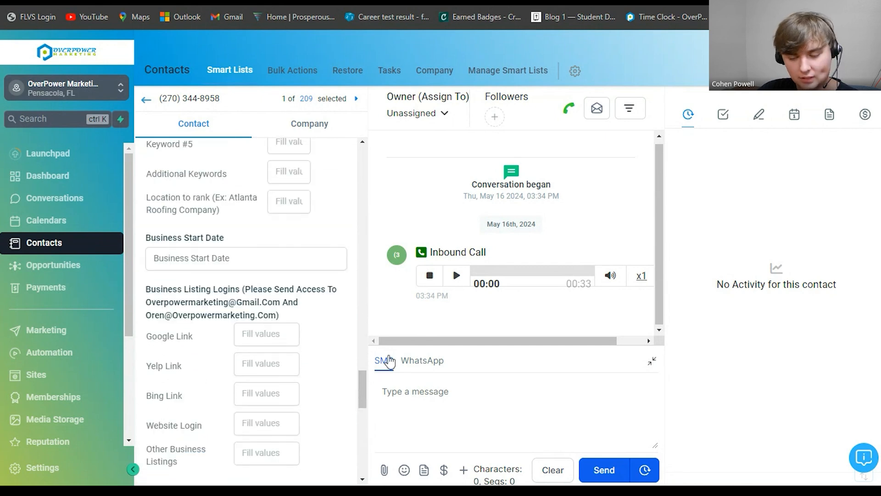
pyautogui.moveTo(361, 388); pyautogui.dragTo(362, 143)
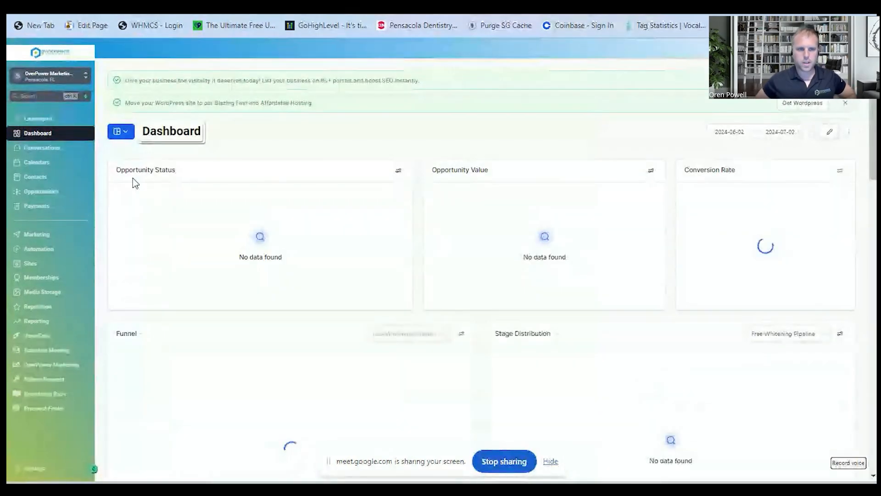
# Open the contacts list, browse the contact information fields available for filtering, and close the filters.
pyautogui.click(62, 181)
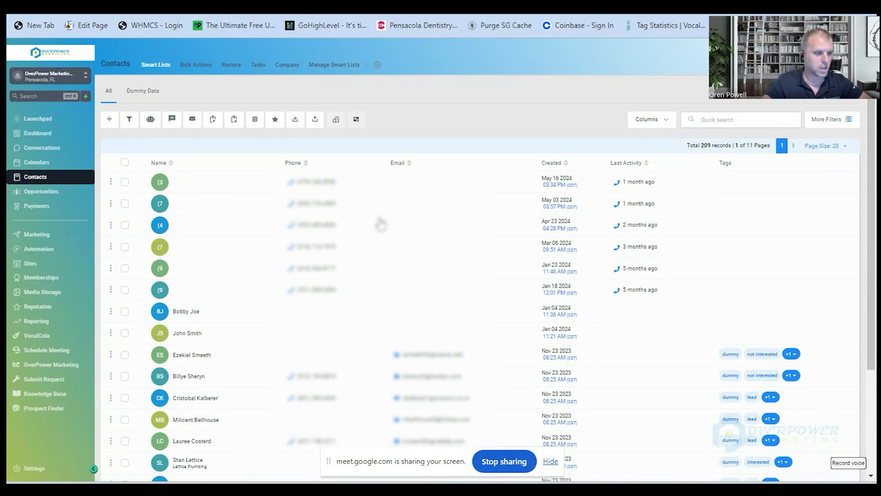
pyautogui.click(846, 120)
pyautogui.scroll(-10, 758, 257)
pyautogui.scroll(10, 753, 291)
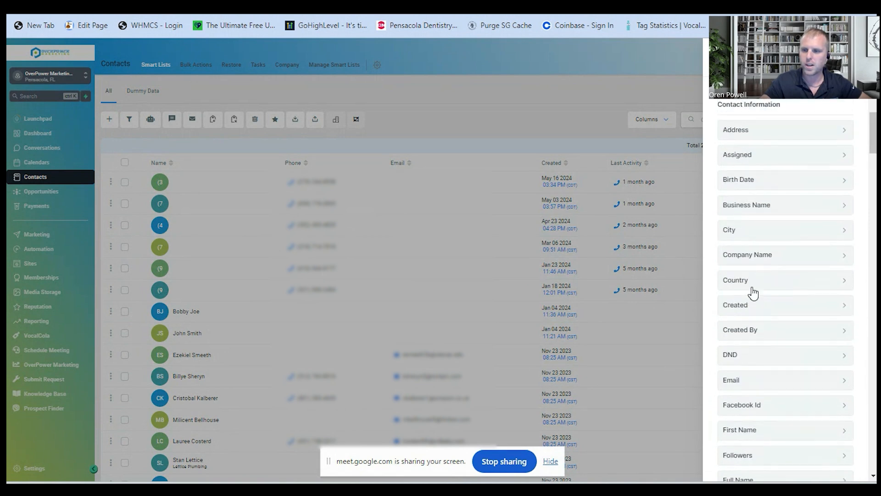
pyautogui.click(530, 94)
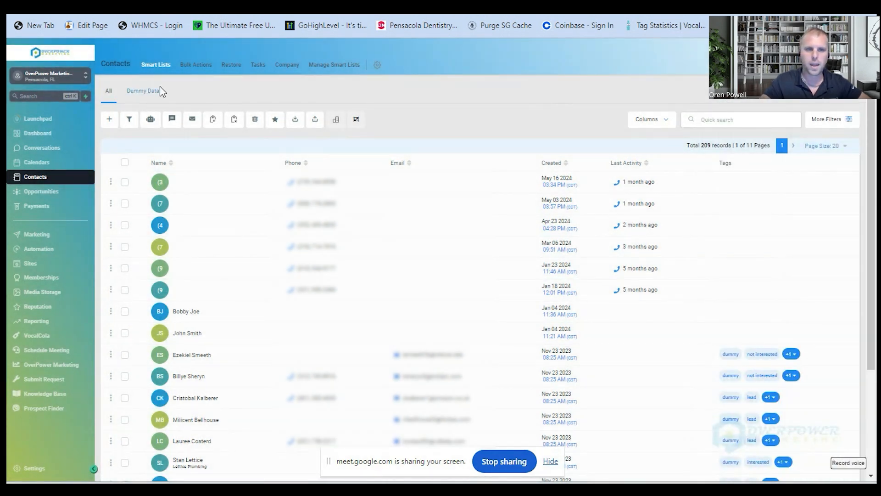
# Open the Dummy Data smart list and look through its contacts and their tags.
pyautogui.click(140, 97)
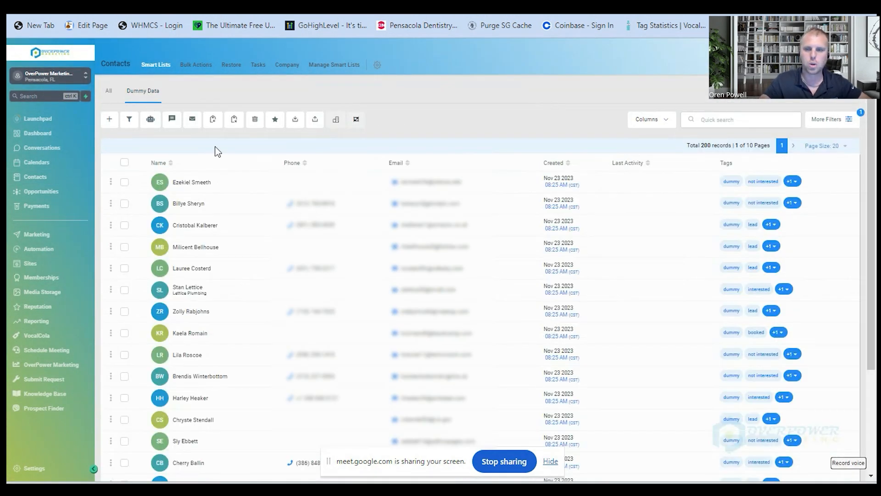
pyautogui.scroll(-3, 190, 312)
pyautogui.scroll(5, 191, 312)
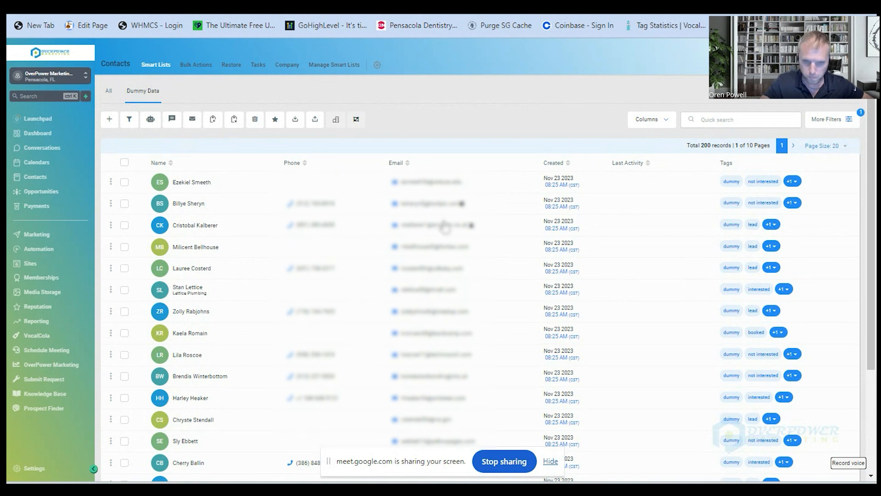
pyautogui.scroll(-4, 248, 232)
pyautogui.scroll(4, 324, 281)
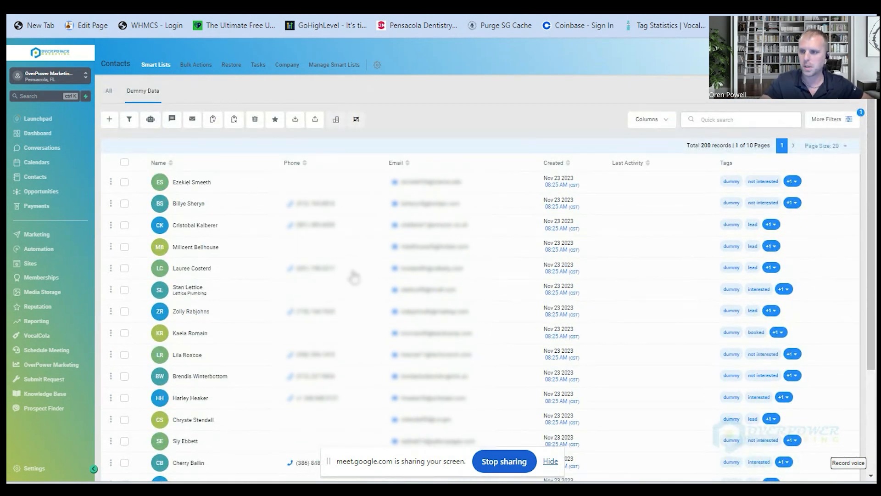
# Check the filter behind the Dummy Data smart list, then return to all contacts and look through them.
pyautogui.click(846, 121)
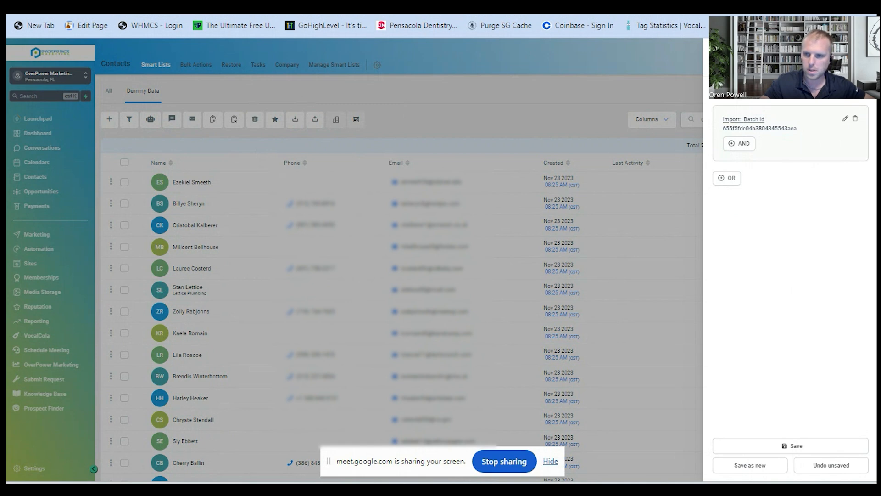
pyautogui.click(369, 90)
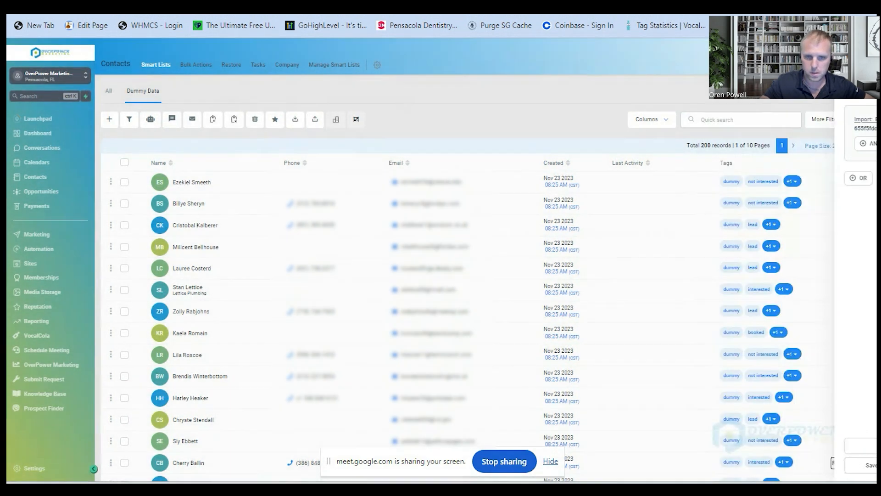
pyautogui.click(108, 94)
pyautogui.scroll(-3, 780, 225)
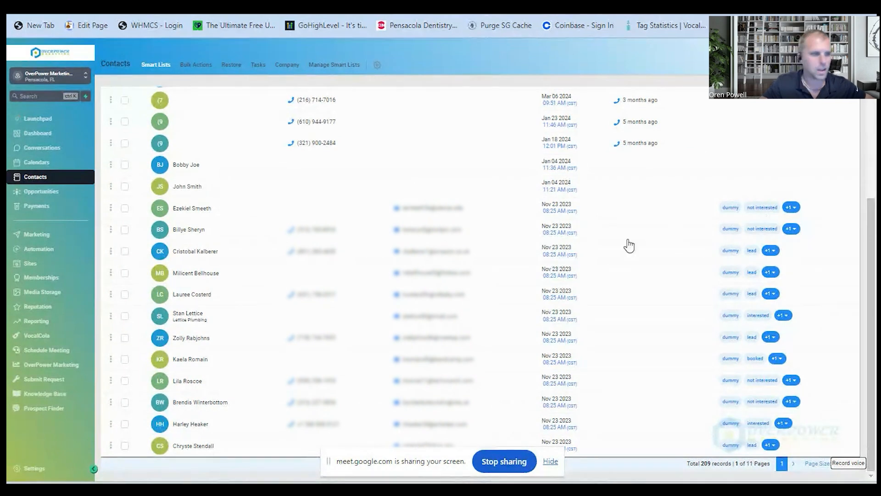
pyautogui.scroll(3, 557, 248)
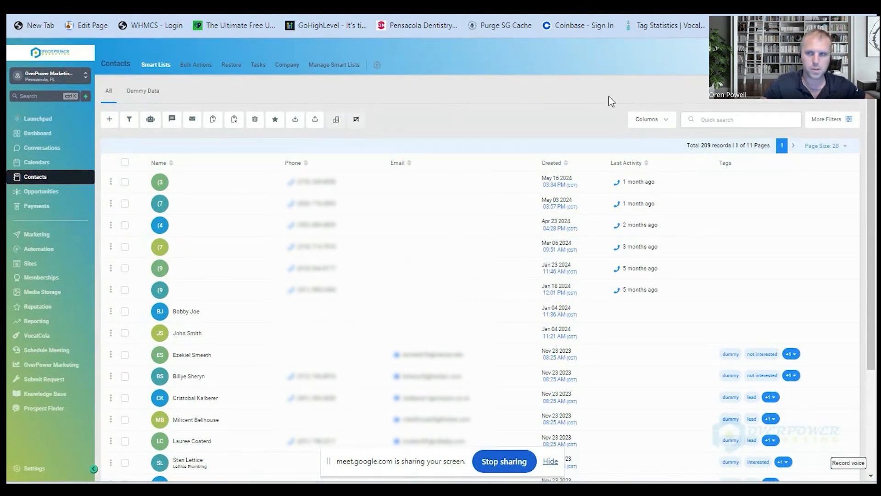
# Filter all contacts to those whose tag is "not interested".
pyautogui.click(844, 120)
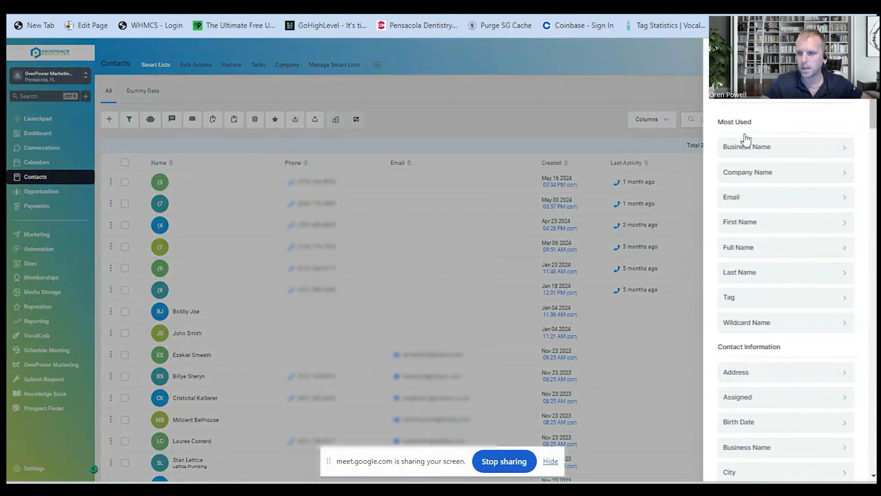
pyautogui.write('tag')
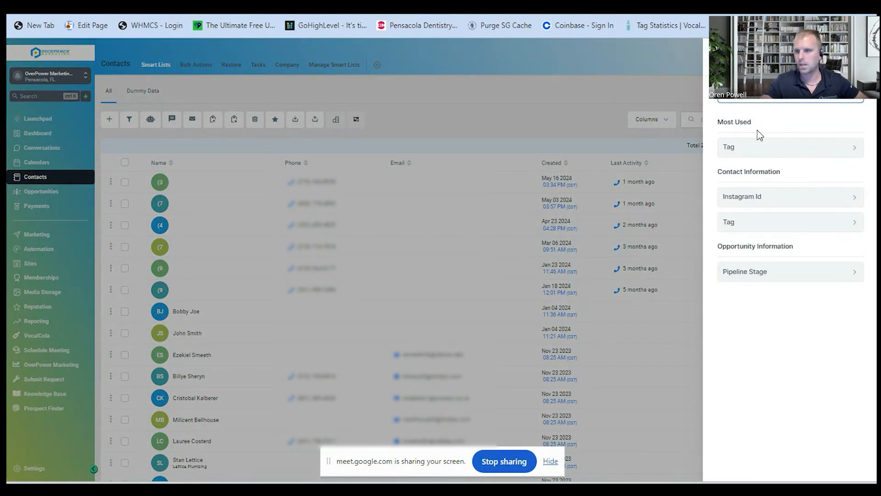
pyautogui.click(758, 147)
pyautogui.click(744, 149)
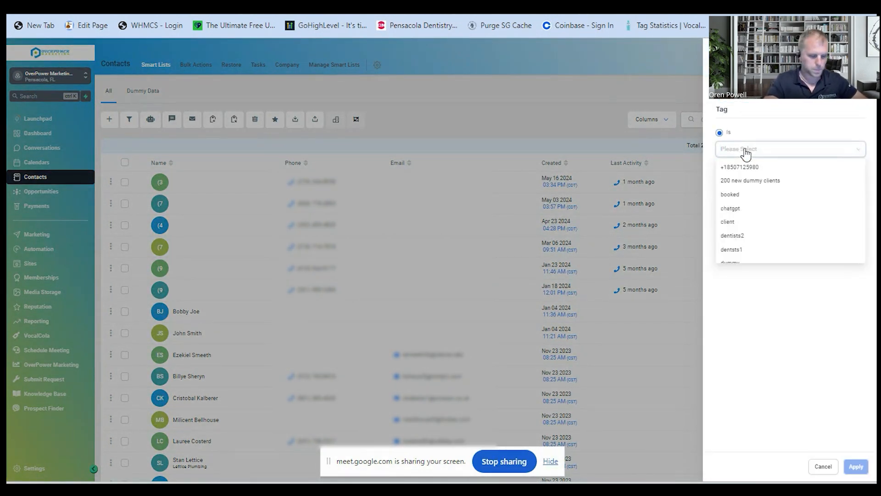
pyautogui.write('not in')
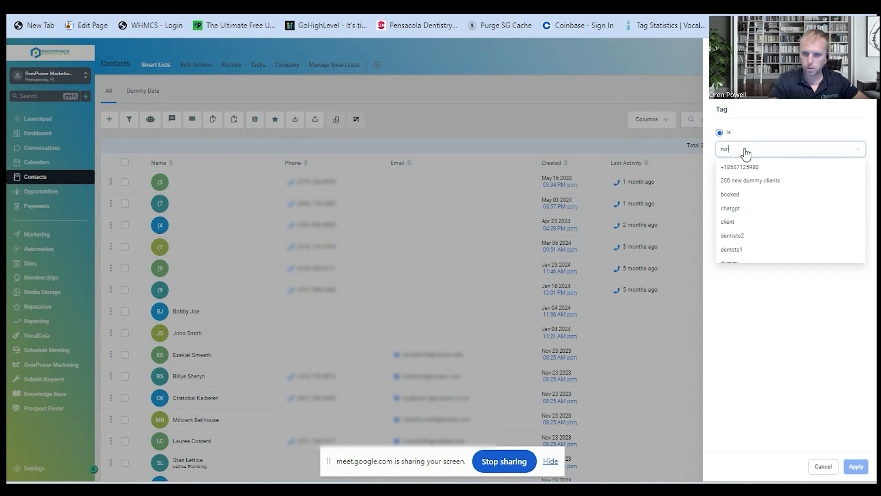
pyautogui.click(753, 168)
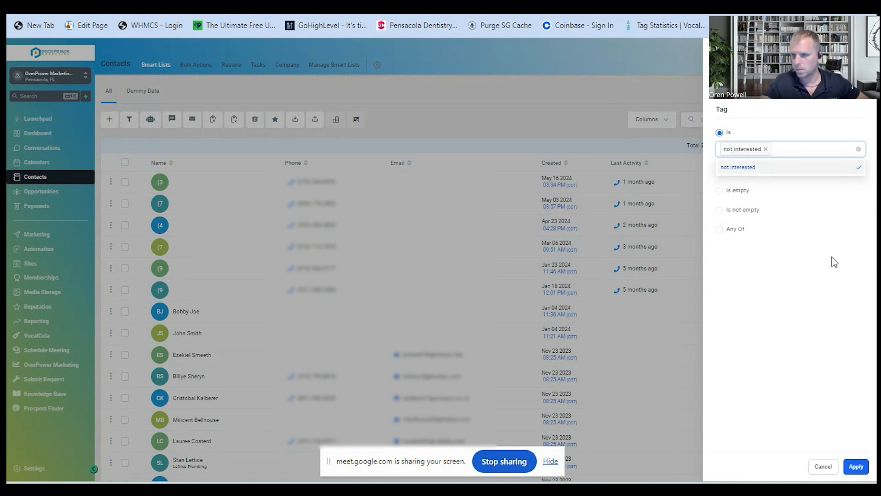
pyautogui.click(855, 467)
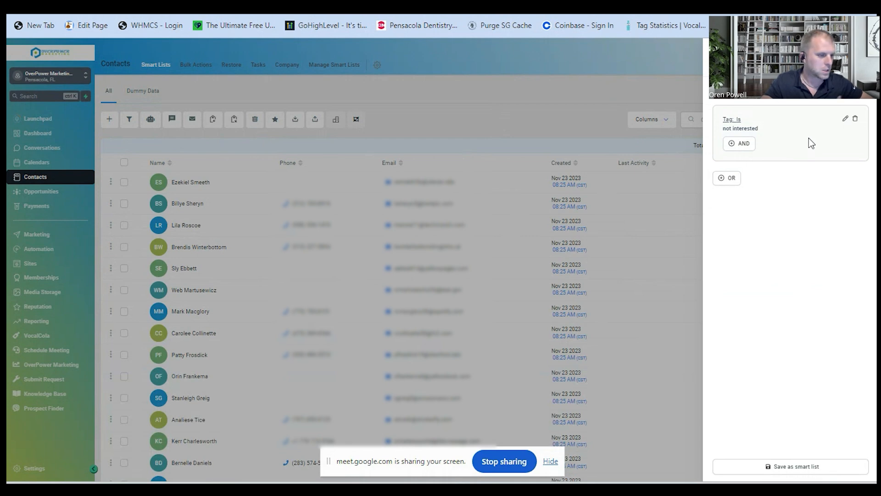
# Save the filtered contacts as a smart list named "Not Interested".
pyautogui.click(797, 473)
pyautogui.click(411, 113)
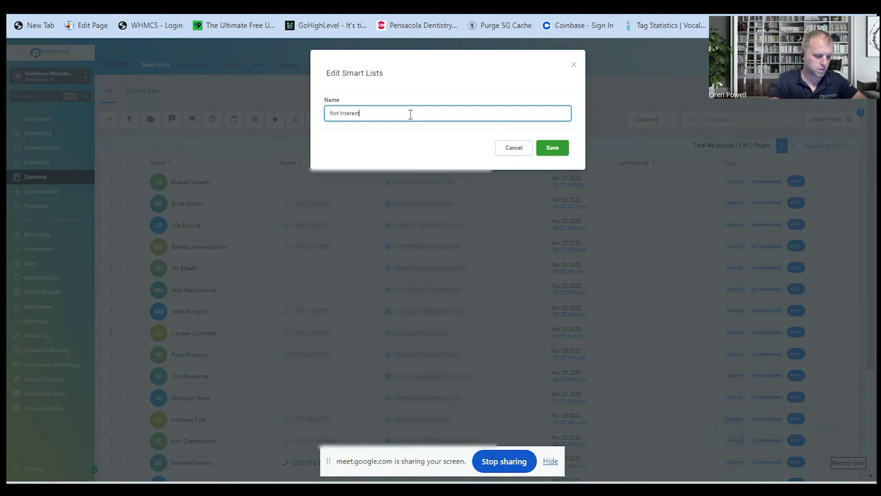
pyautogui.write('Not Interested')
pyautogui.click(557, 145)
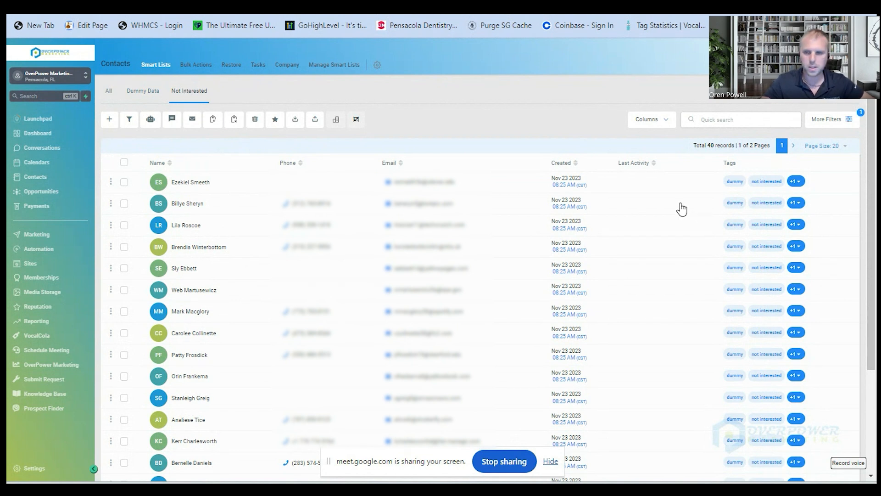
# View all contacts and the Dummy Data list, and open the smart list management page.
pyautogui.click(109, 91)
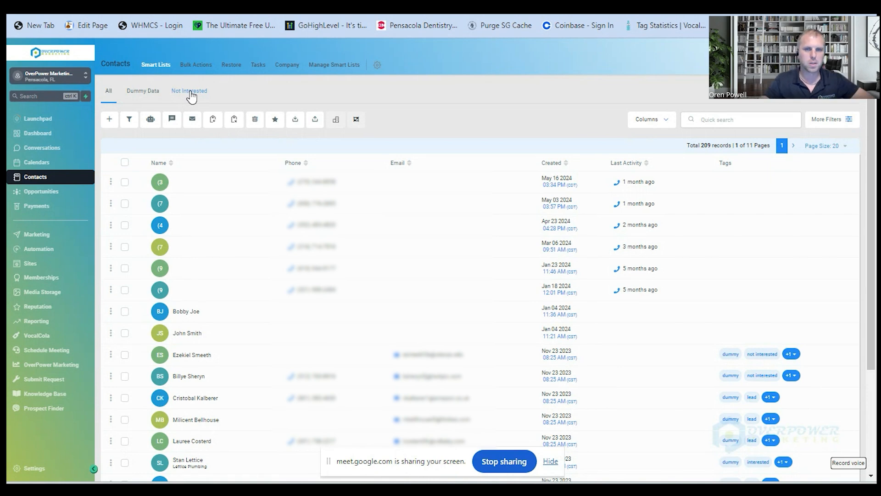
pyautogui.click(133, 92)
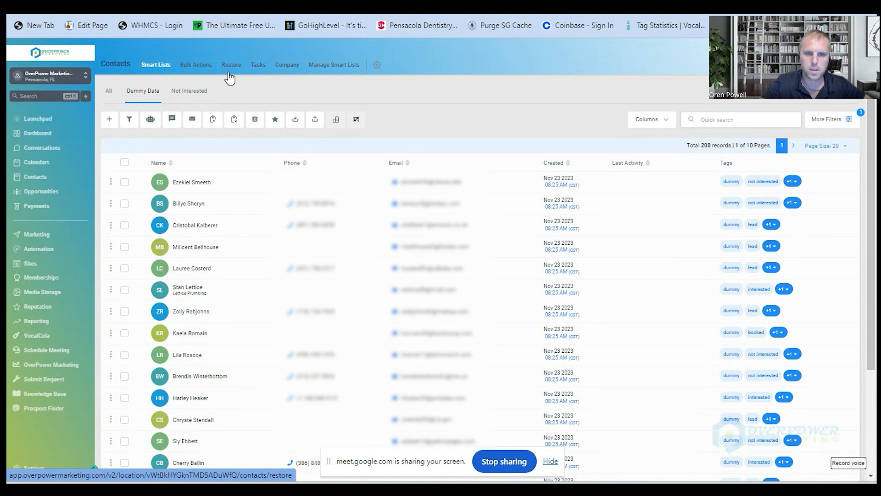
pyautogui.click(333, 69)
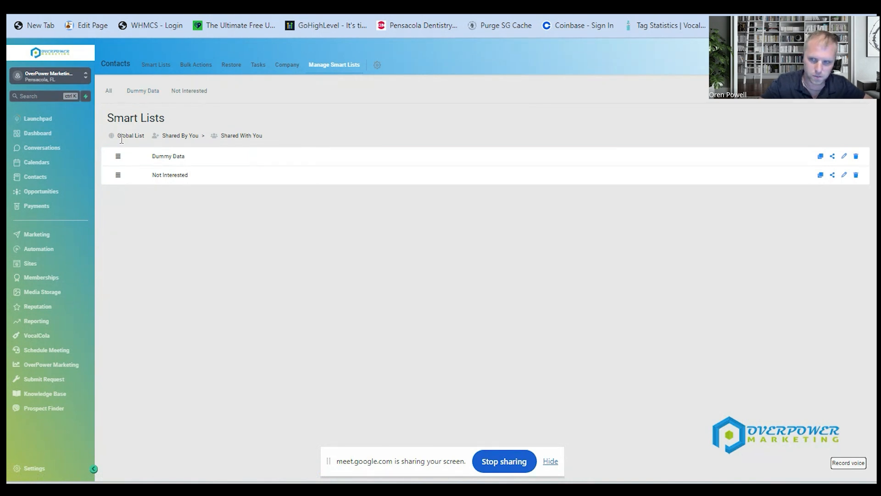
# Try sharing the Dummy Data smart list with a single admin and with all users, and close the sharing options without saving.
pyautogui.click(833, 157)
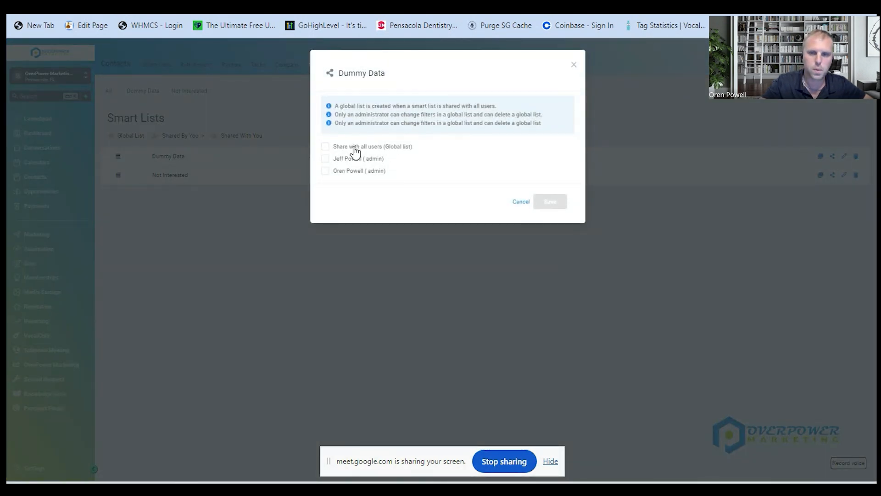
pyautogui.click(325, 160)
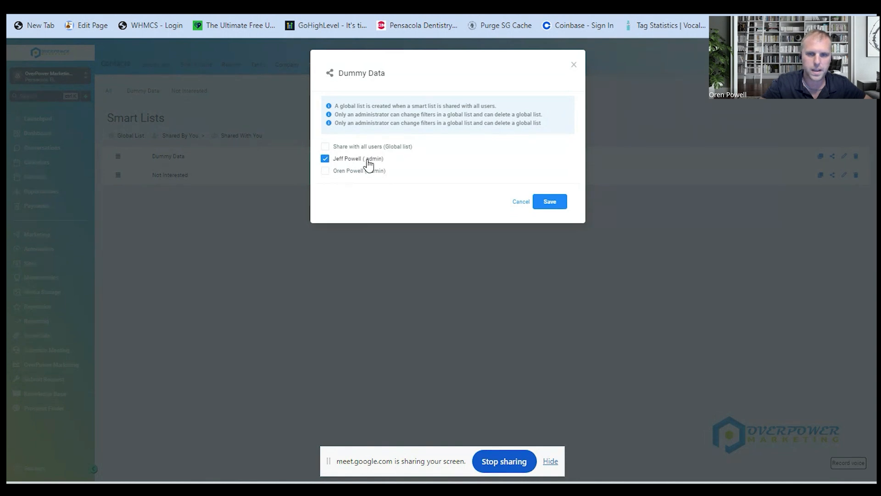
pyautogui.click(326, 161)
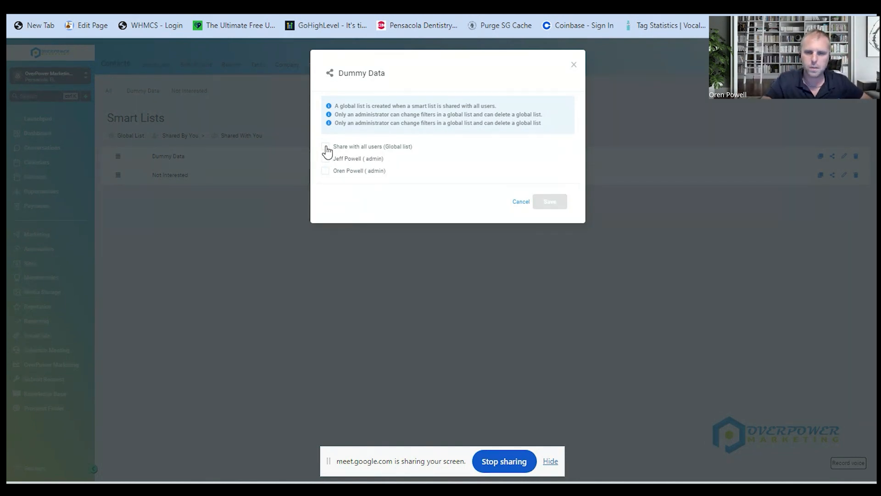
pyautogui.click(325, 147)
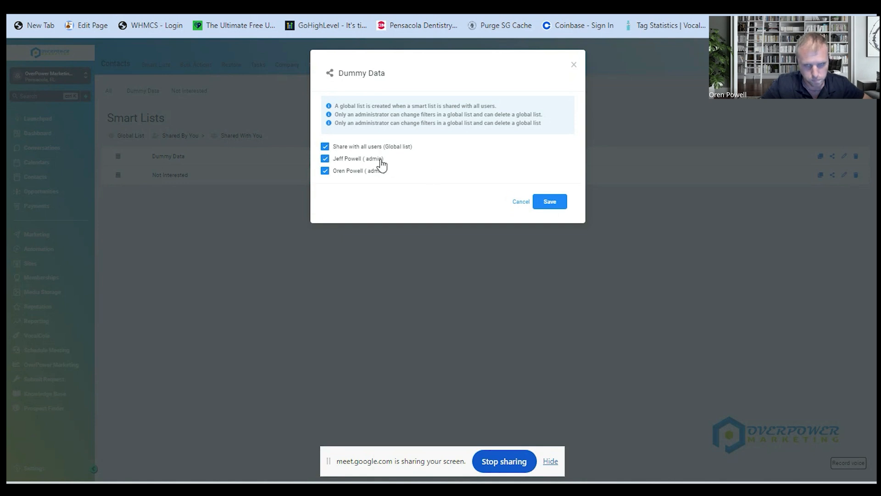
pyautogui.click(325, 158)
pyautogui.click(325, 147)
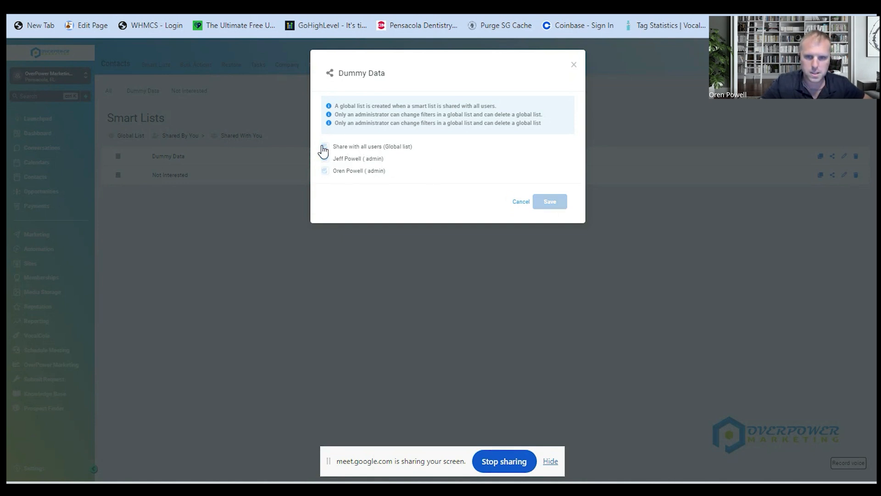
pyautogui.click(325, 158)
pyautogui.click(325, 170)
pyautogui.click(327, 171)
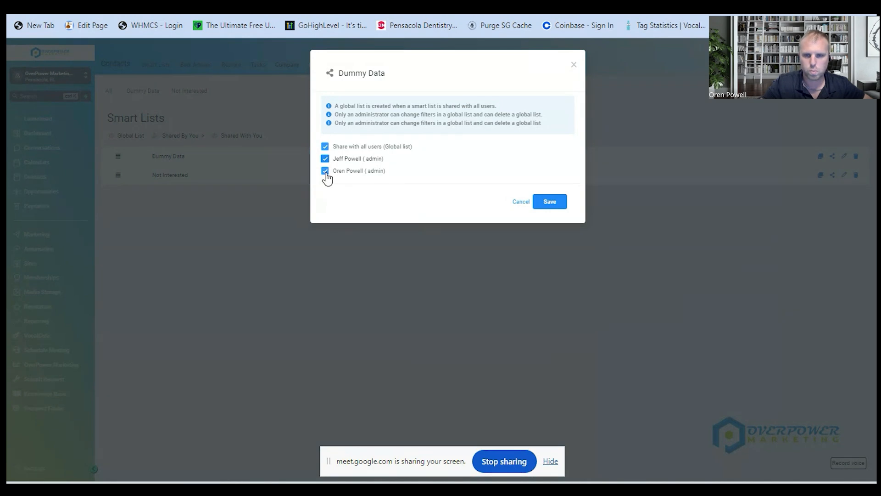
pyautogui.doubleClick(326, 171)
pyautogui.click(327, 171)
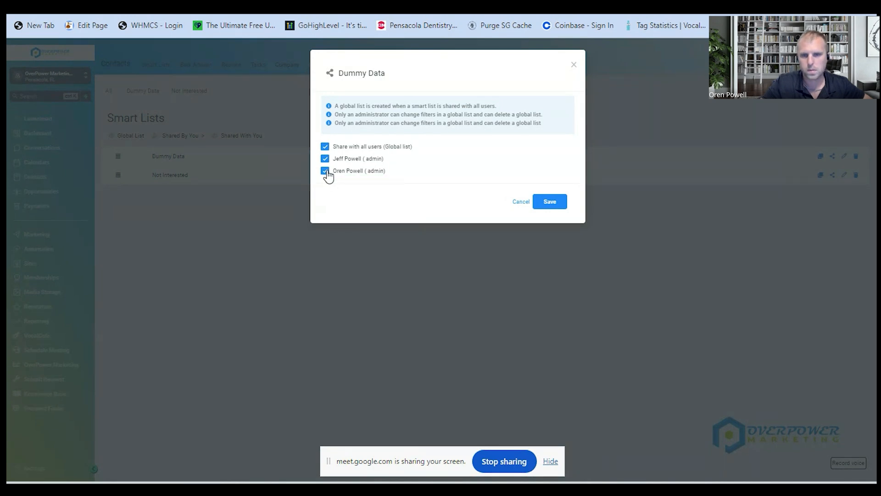
pyautogui.click(325, 146)
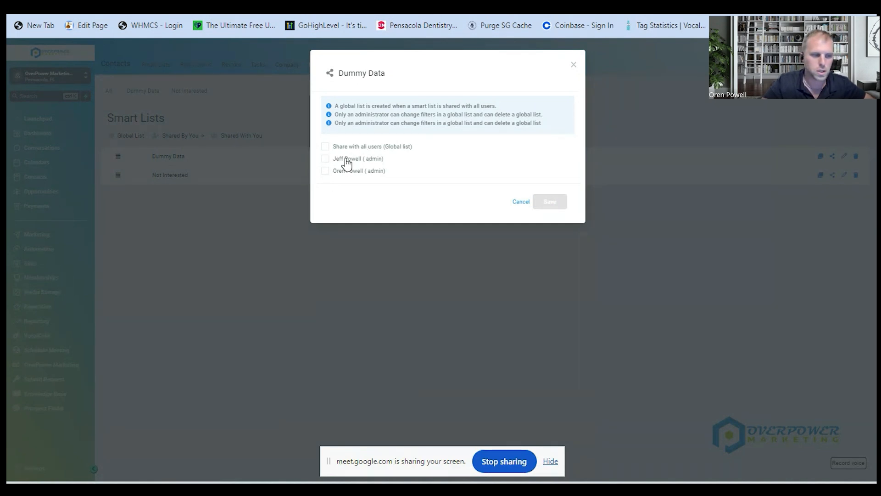
pyautogui.click(574, 65)
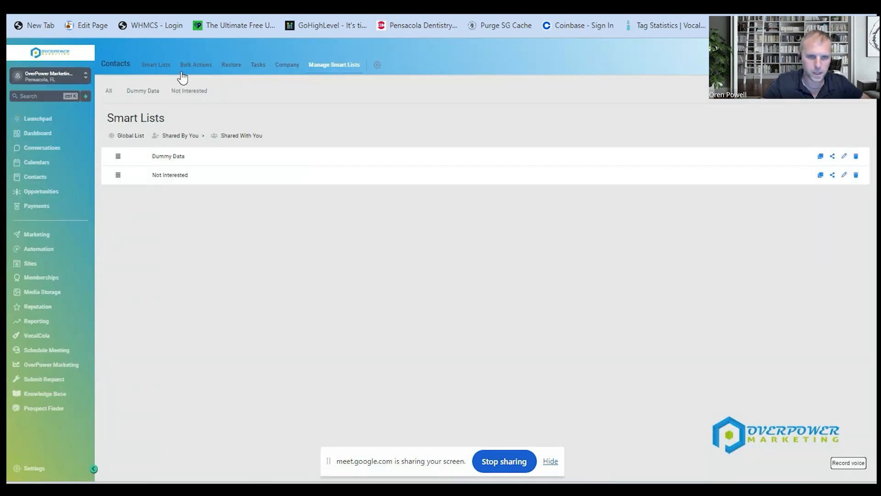
# Return to the smart lists, open the Not Interested list, and look through its contacts and their tags.
pyautogui.click(151, 68)
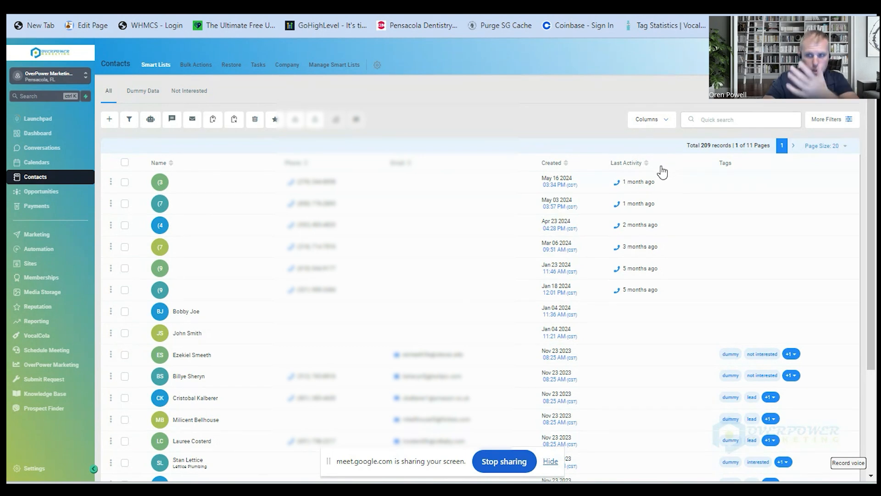
pyautogui.click(195, 95)
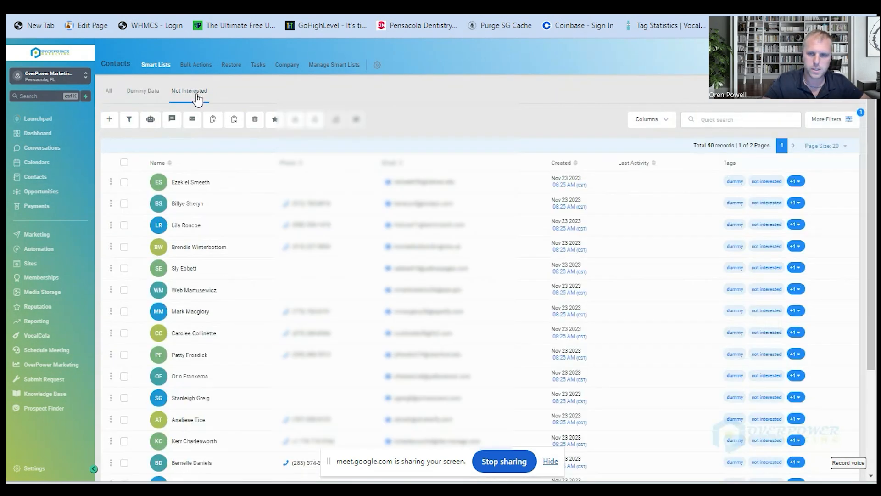
pyautogui.scroll(-10, 647, 209)
pyautogui.scroll(10, 646, 211)
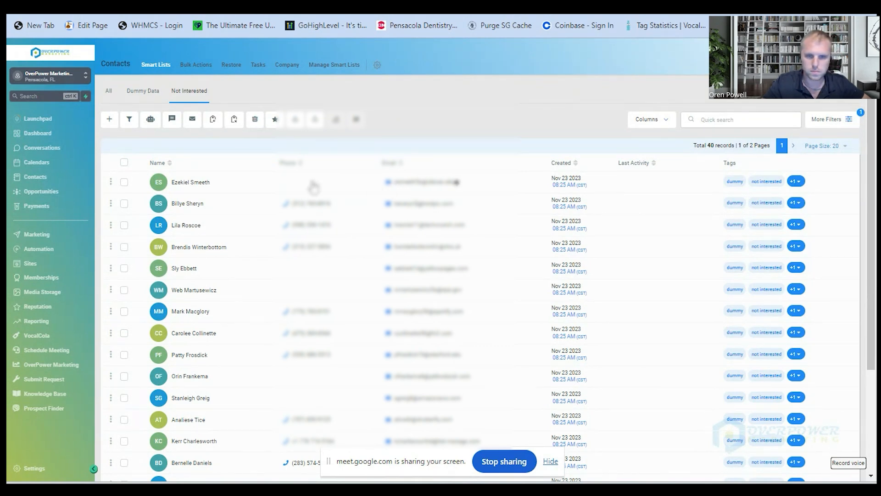
pyautogui.scroll(-4, 315, 186)
pyautogui.scroll(4, 282, 238)
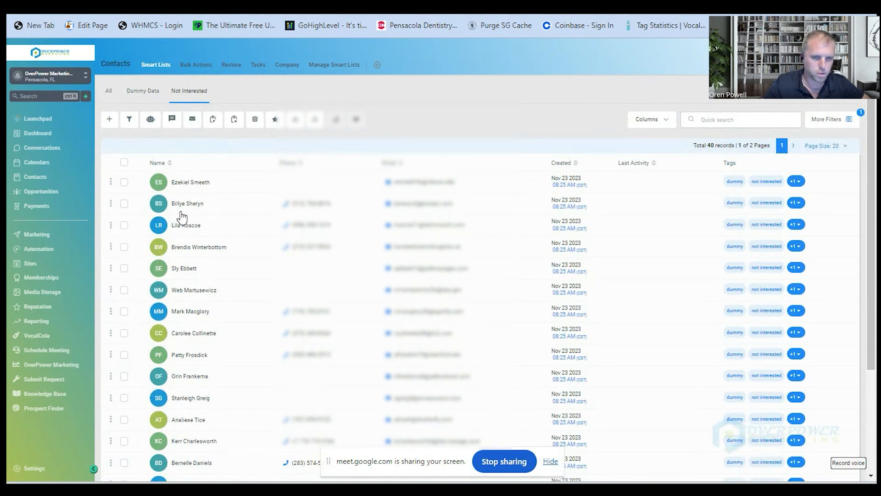
pyautogui.scroll(-3, 233, 203)
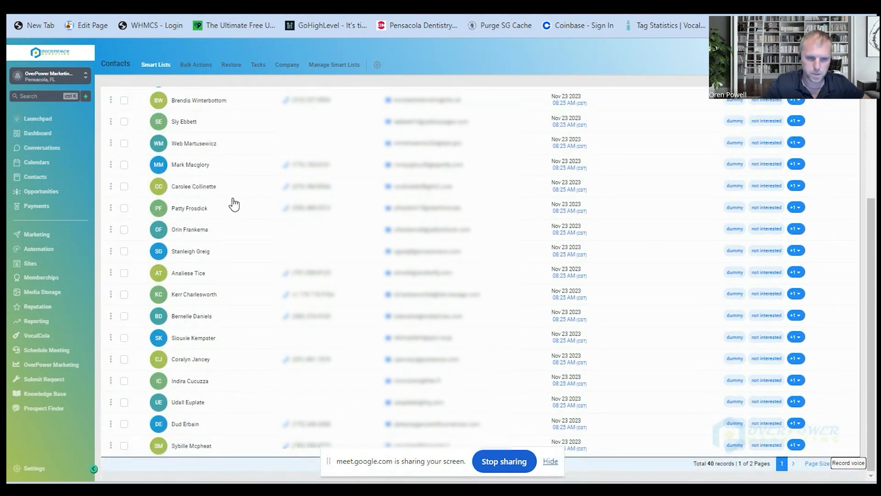
pyautogui.scroll(3, 235, 204)
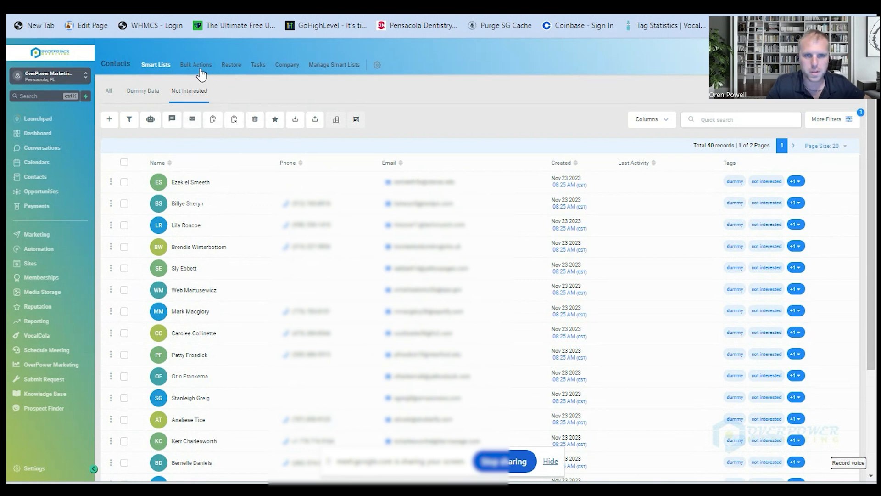
# Start a contact import from all contacts and upload "full_roofing_contractor_in__2024-04-10 (1).csv" from the Downloads folder.
pyautogui.click(109, 91)
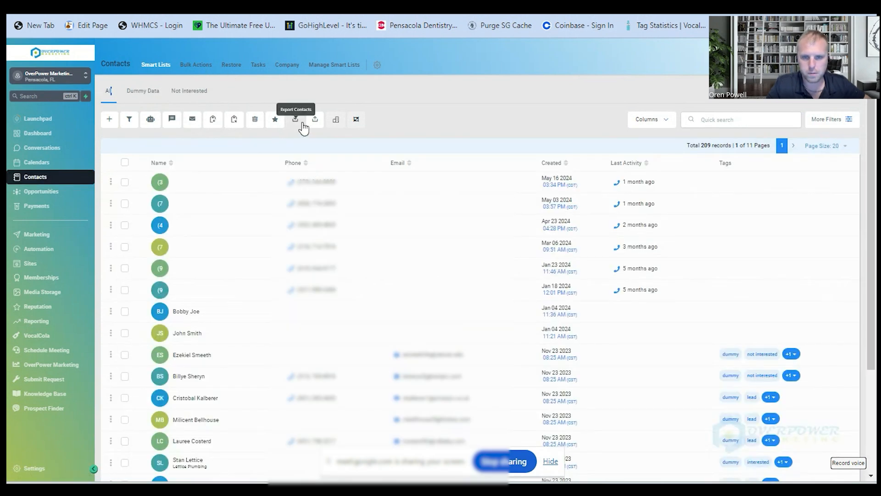
pyautogui.click(315, 122)
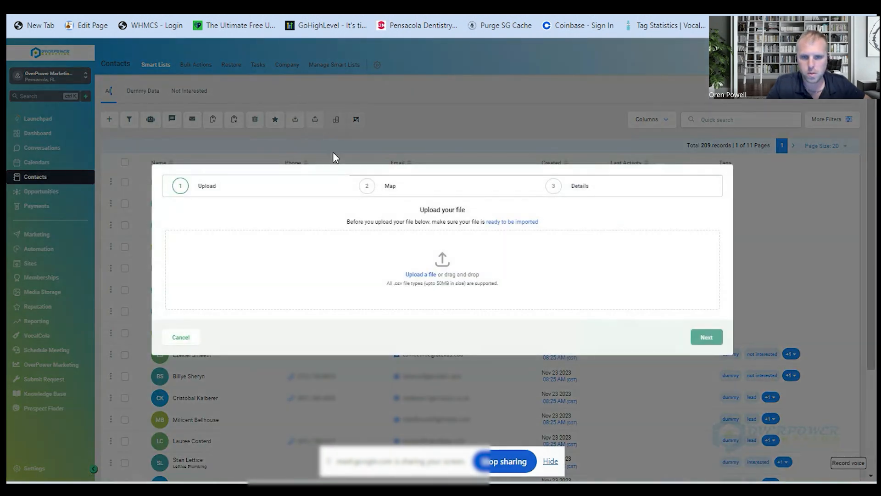
pyautogui.click(419, 274)
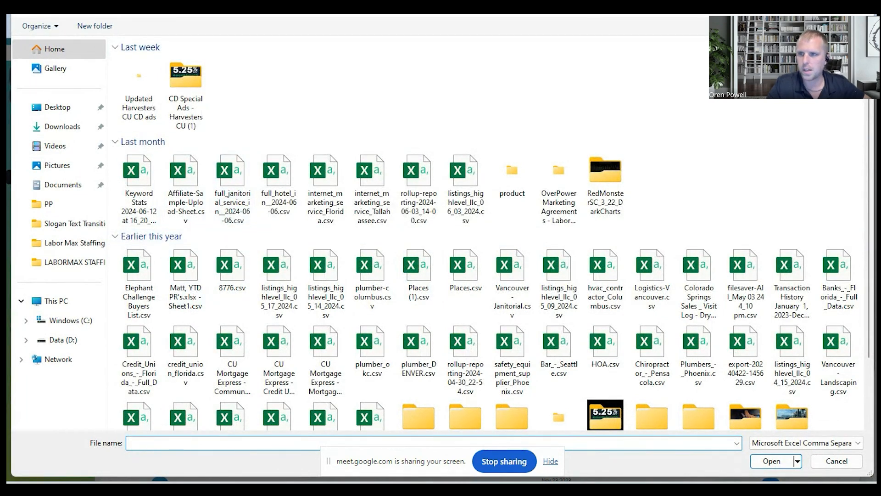
pyautogui.click(61, 110)
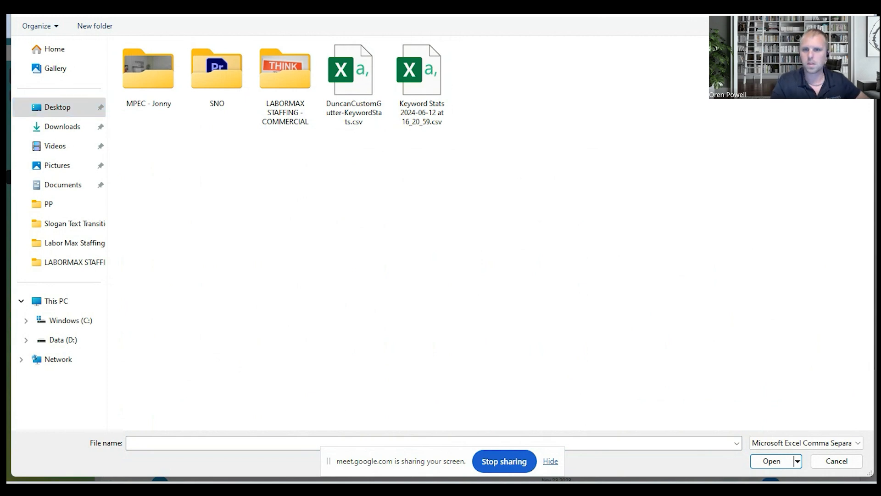
pyautogui.click(61, 126)
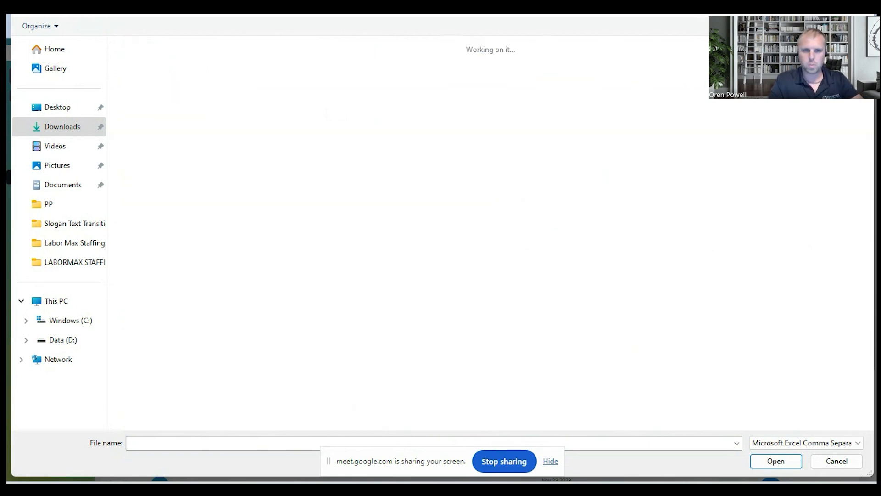
pyautogui.scroll(-1, 354, 194)
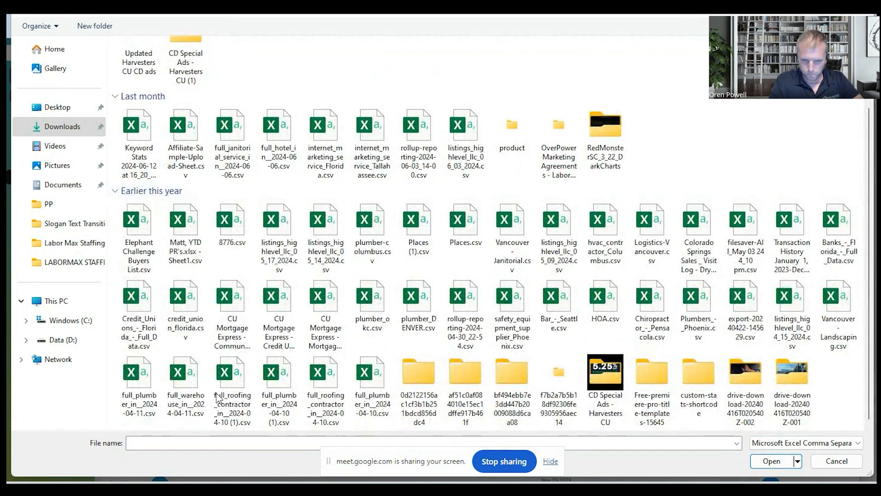
pyautogui.click(181, 382)
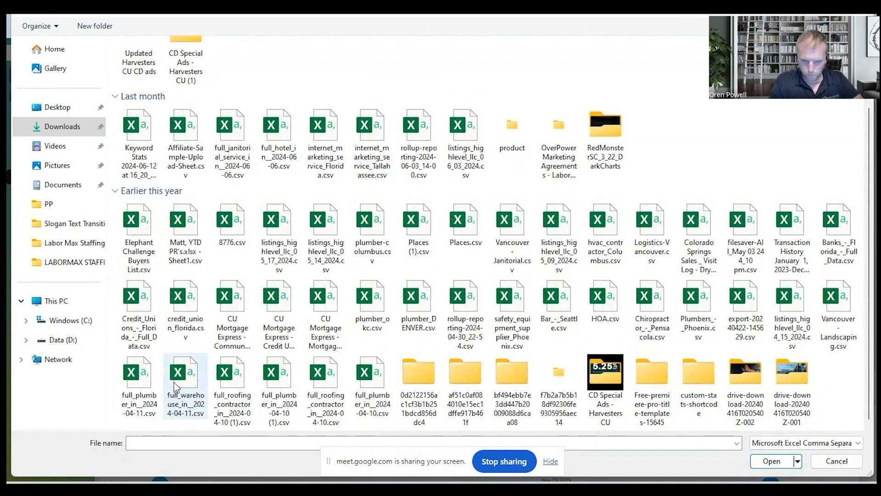
pyautogui.click(233, 380)
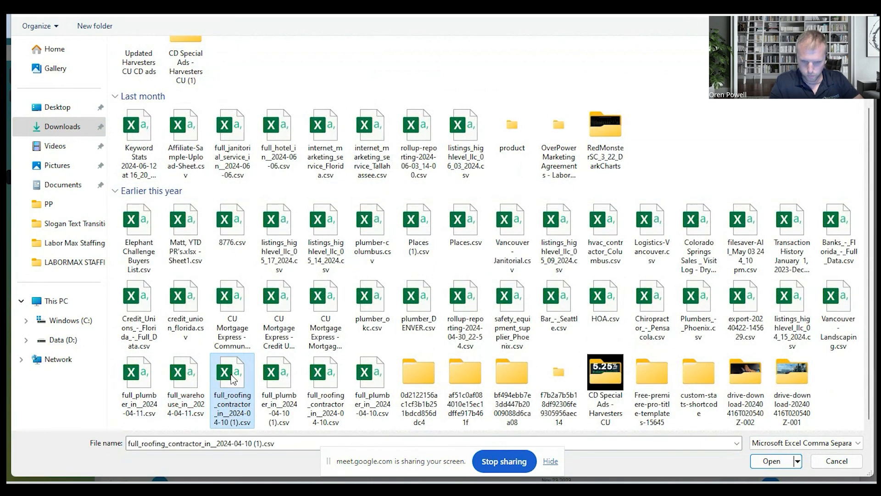
pyautogui.doubleClick(232, 379)
pyautogui.click(714, 344)
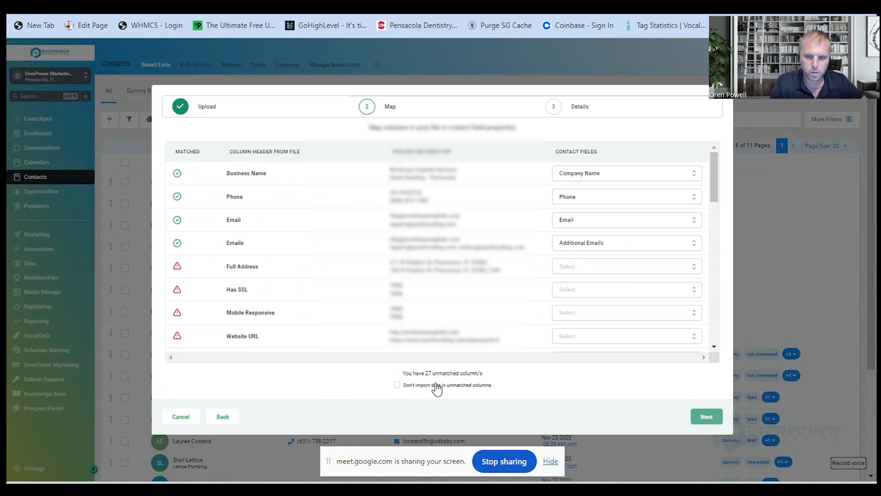
# Review how the file's columns match the contact fields, and exclude the data in unmatched columns from the import.
pyautogui.scroll(-10, 262, 184)
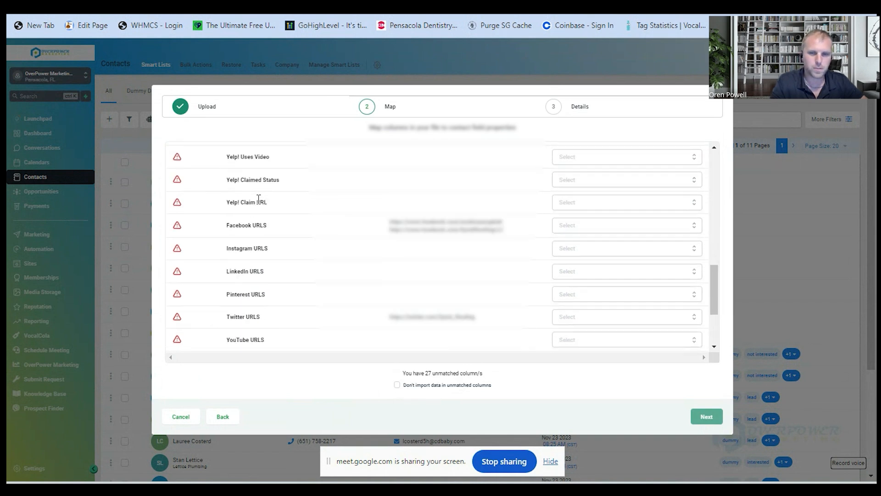
pyautogui.scroll(-5, 274, 299)
pyautogui.scroll(15, 275, 299)
pyautogui.scroll(-7, 233, 206)
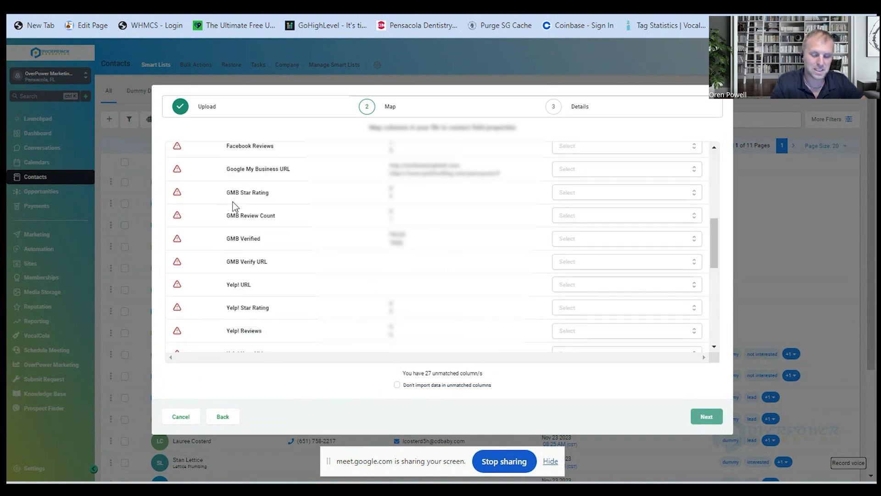
pyautogui.scroll(-5, 233, 205)
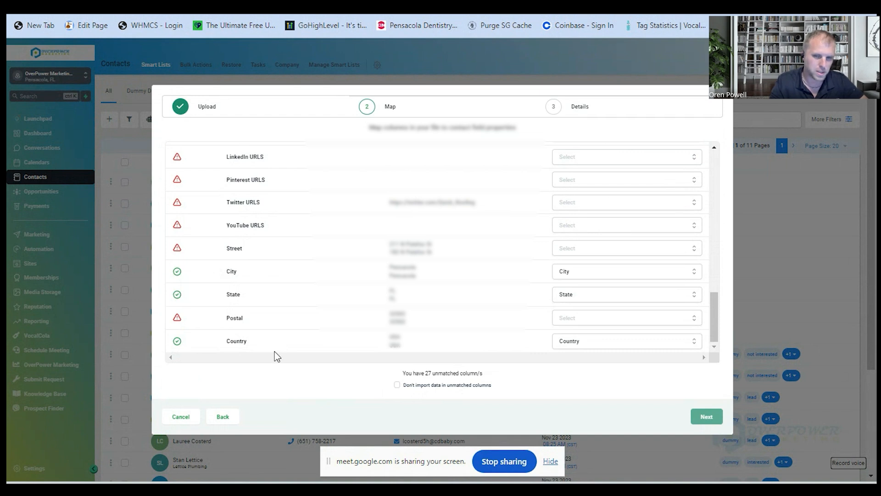
pyautogui.scroll(1, 292, 334)
pyautogui.scroll(3, 292, 335)
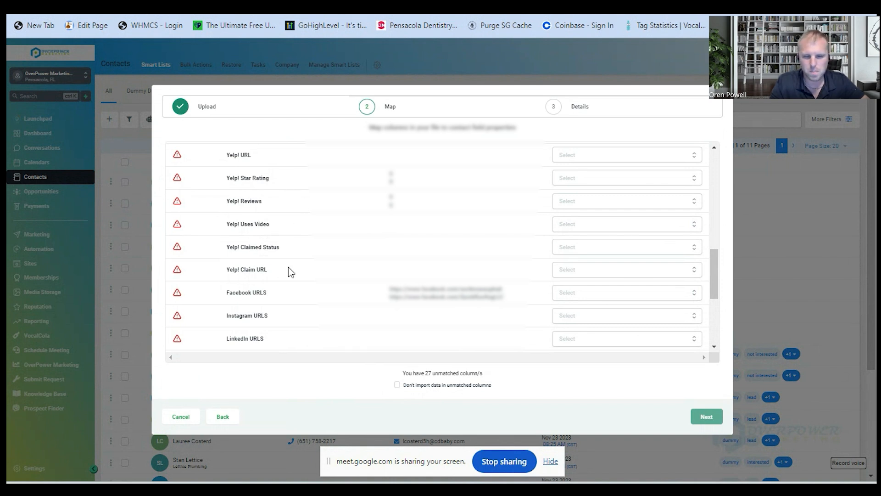
pyautogui.click(397, 386)
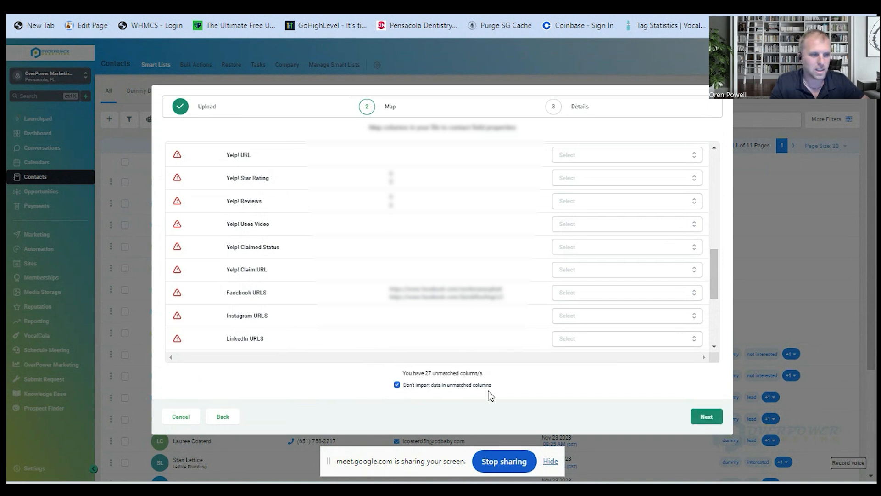
# Look over the final import details including the advanced options, and cancel the import.
pyautogui.click(705, 417)
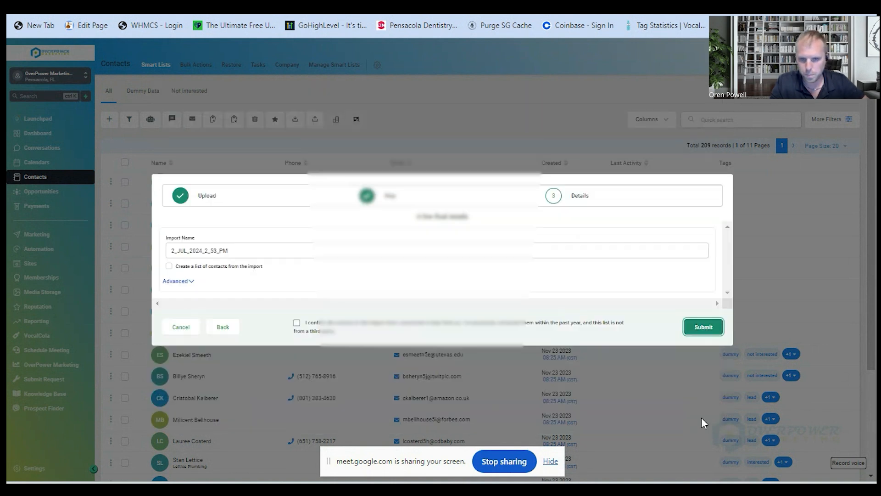
pyautogui.click(182, 282)
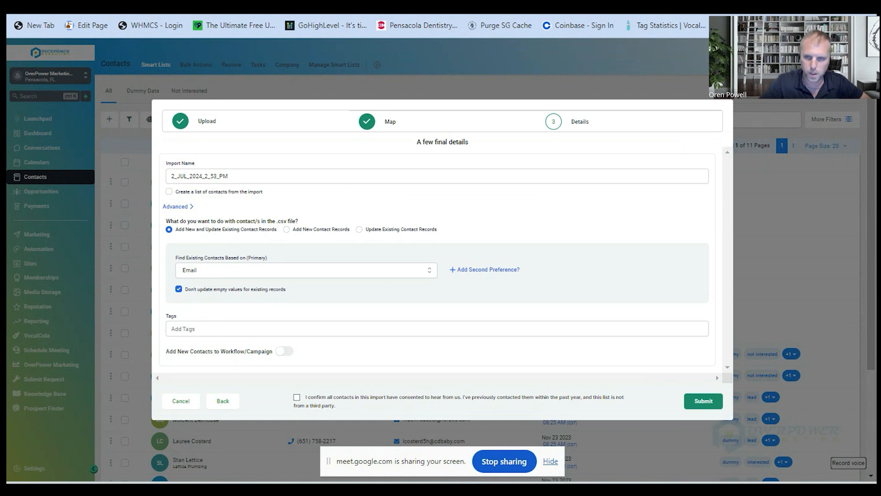
pyautogui.click(182, 402)
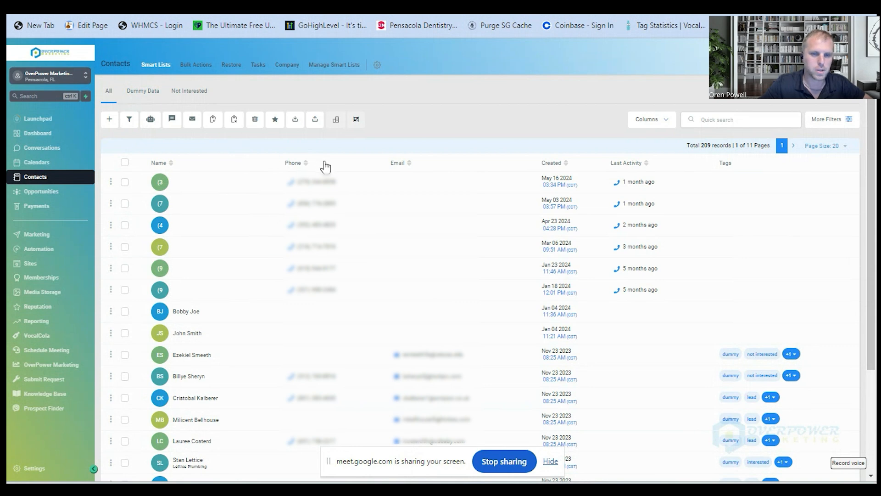
# View the Not Interested and Dummy Data smart lists and look at the filter behind Dummy Data.
pyautogui.click(189, 94)
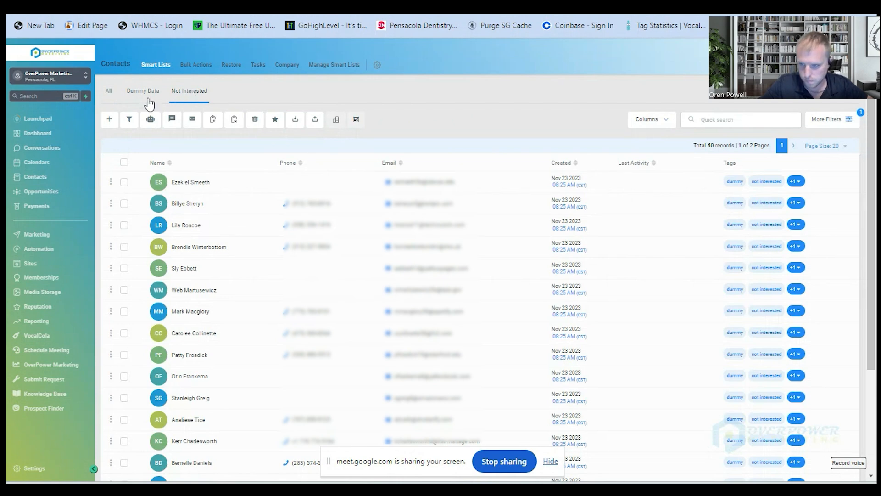
pyautogui.click(144, 94)
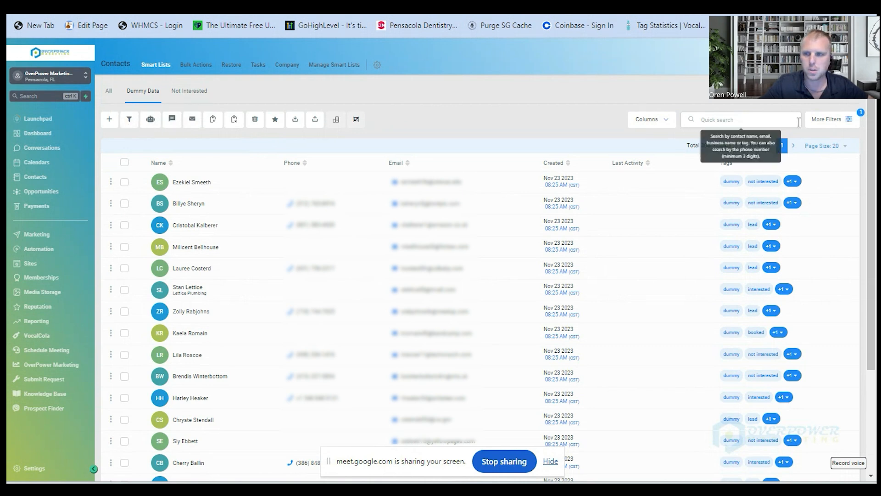
pyautogui.click(847, 122)
pyautogui.click(343, 82)
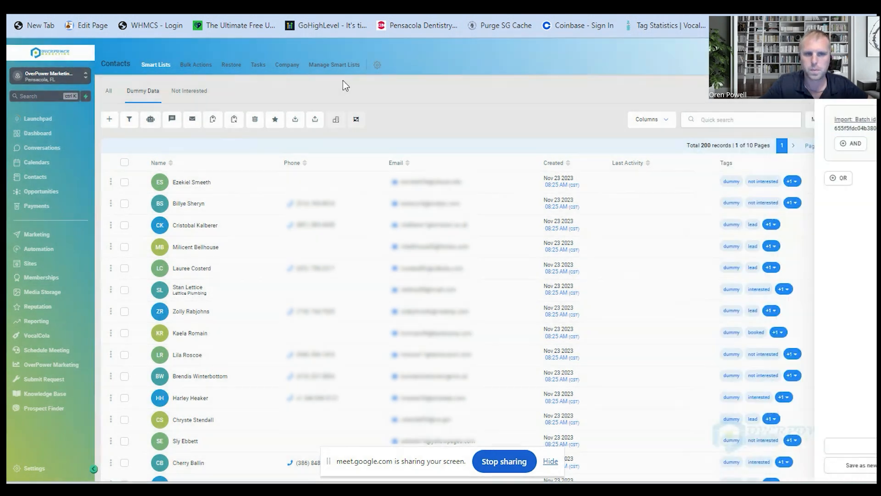
# Filter all contacts to those whose tag is "lead".
pyautogui.click(112, 95)
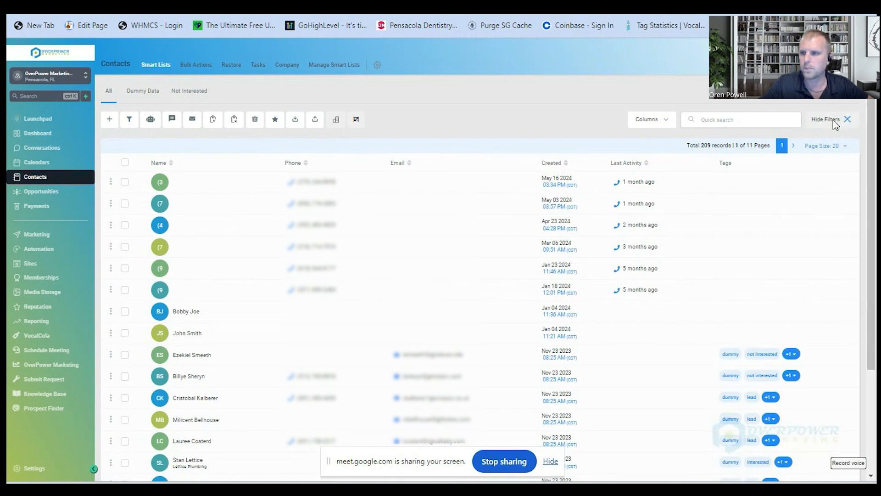
pyautogui.click(836, 121)
pyautogui.write('ta')
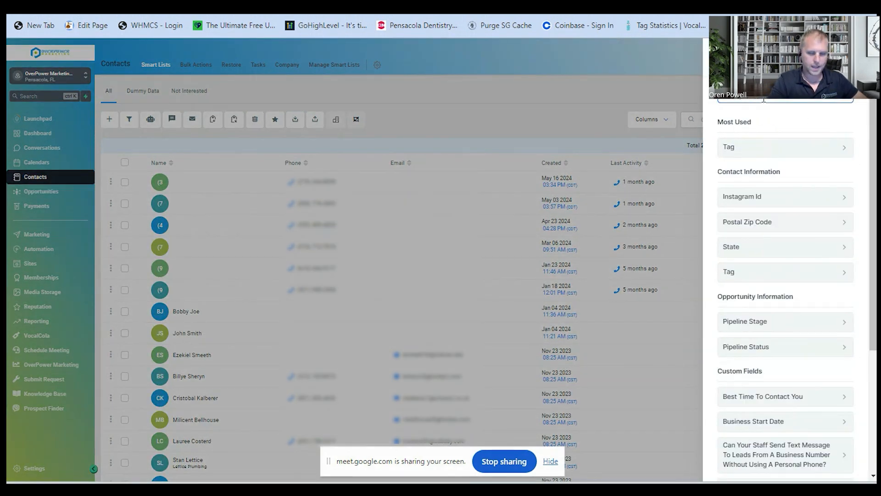
pyautogui.click(758, 154)
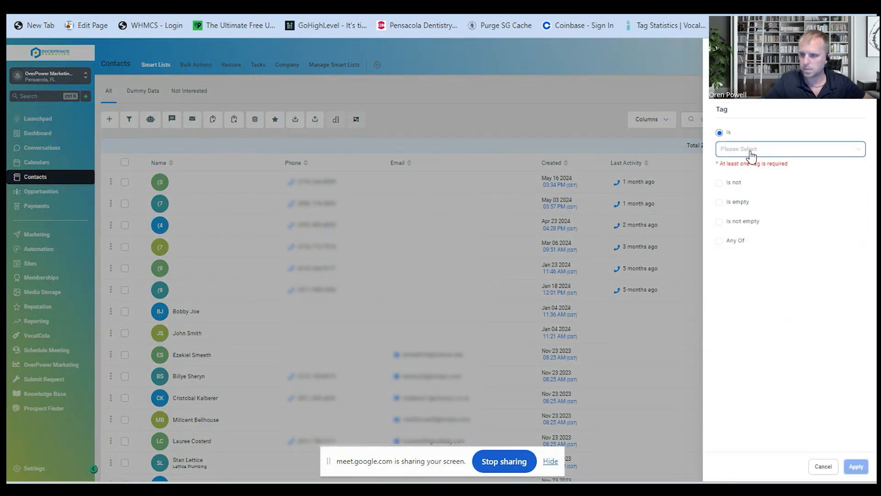
pyautogui.click(752, 153)
pyautogui.write('lead')
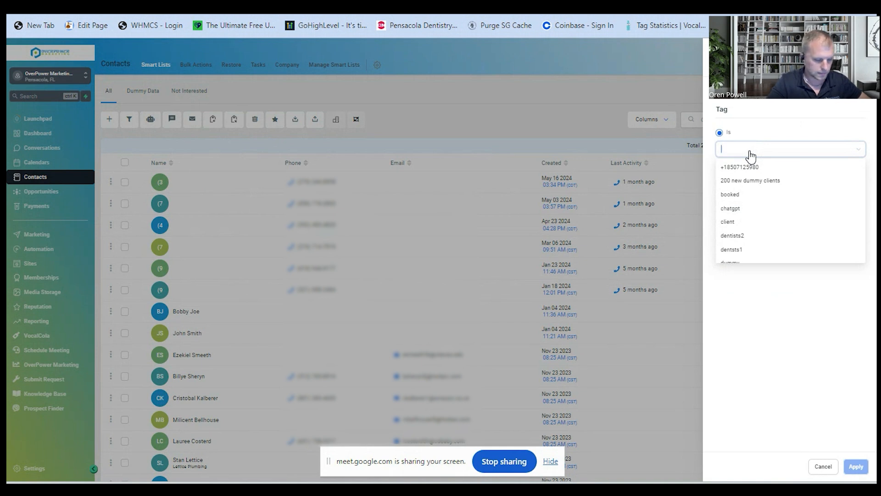
pyautogui.click(749, 166)
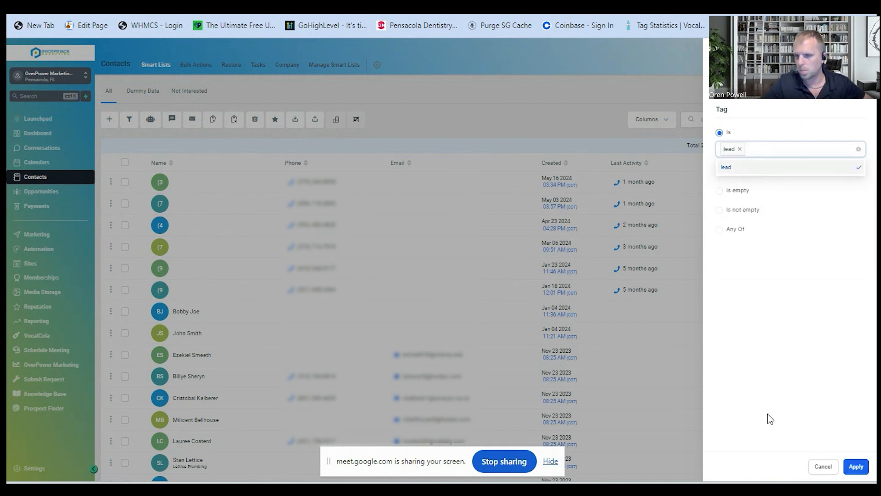
pyautogui.click(865, 472)
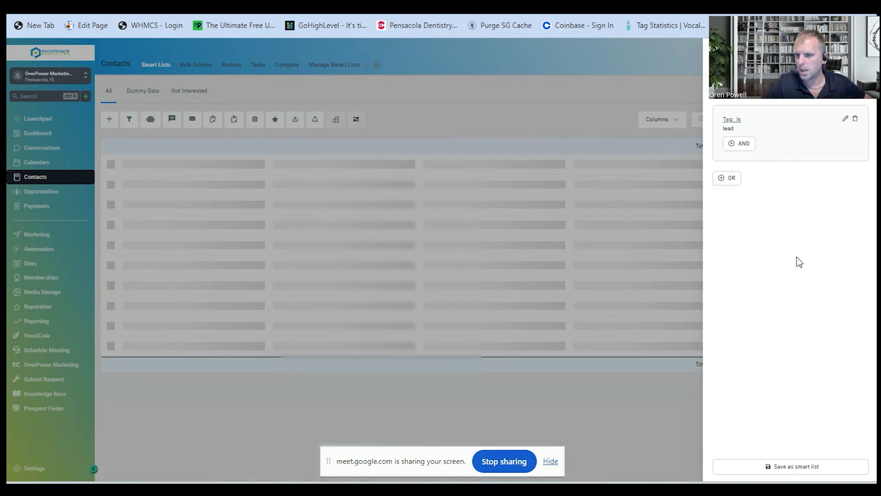
# Save the filtered contacts as a smart list named "Leads".
pyautogui.click(797, 466)
pyautogui.write('Leads')
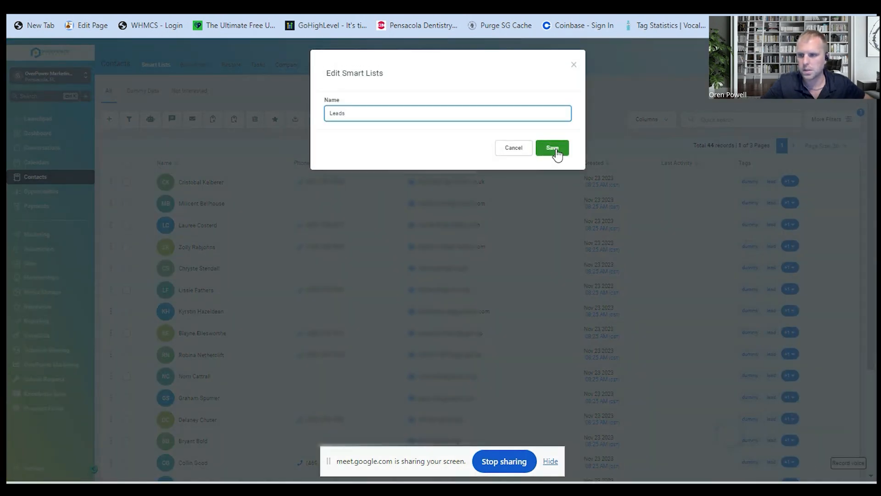
pyautogui.click(554, 148)
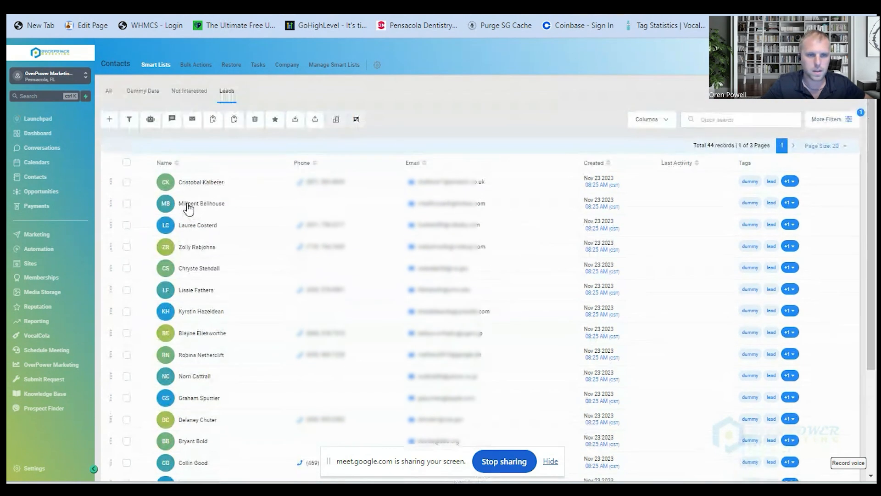
# View the Lead Pipeline stages in Opportunities and return to the Leads smart list in Contacts.
pyautogui.click(57, 195)
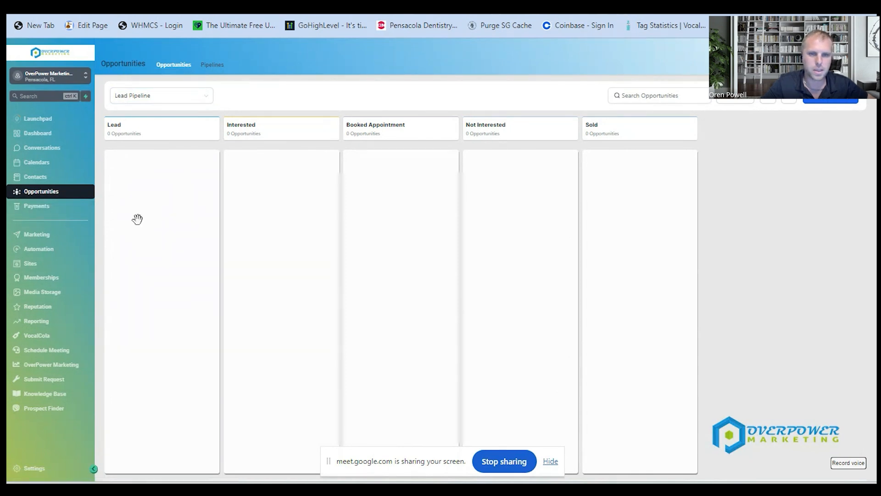
pyautogui.click(43, 180)
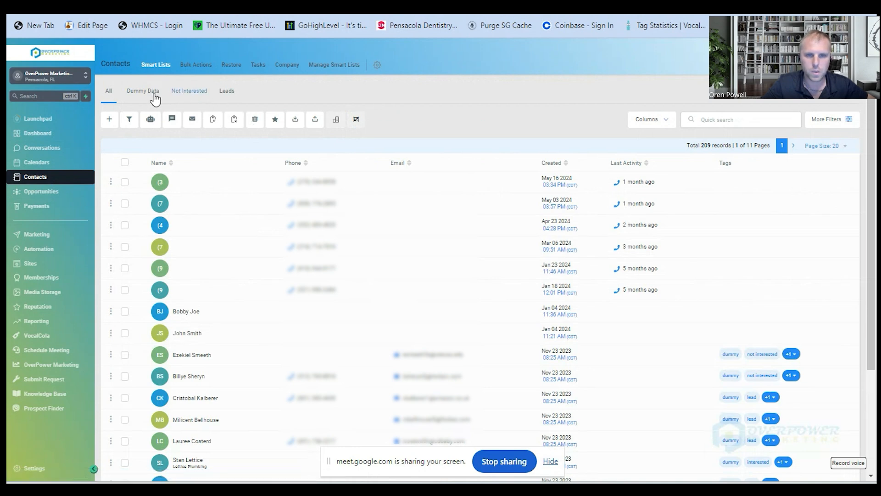
pyautogui.click(227, 95)
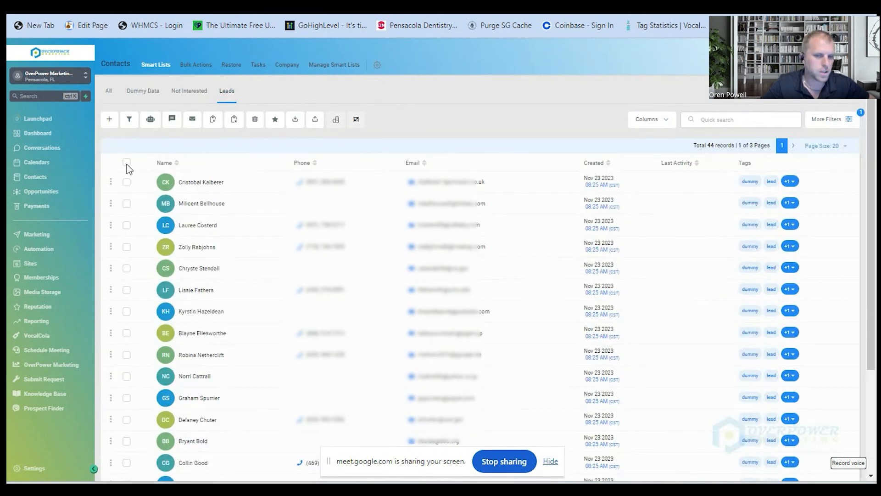
# Start an opportunity update for every record in the Leads smart list, choosing Lead Pipeline and the stage Lead.
pyautogui.click(128, 164)
pyautogui.click(224, 146)
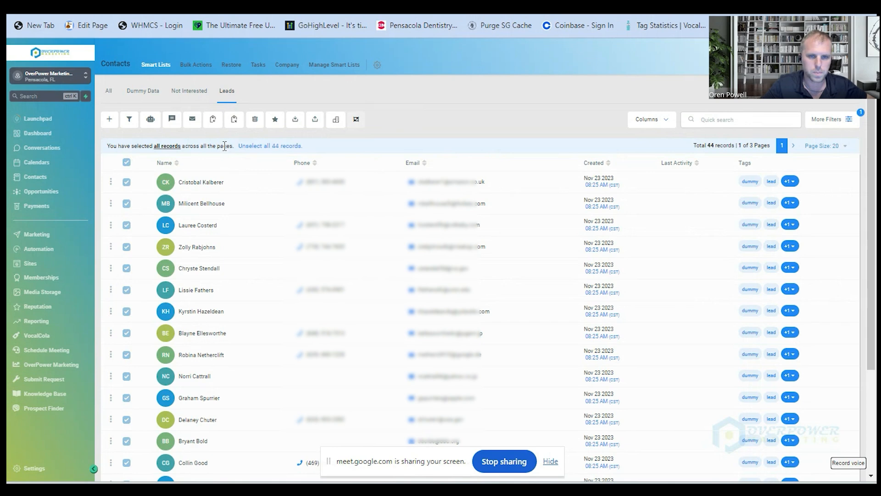
pyautogui.click(130, 122)
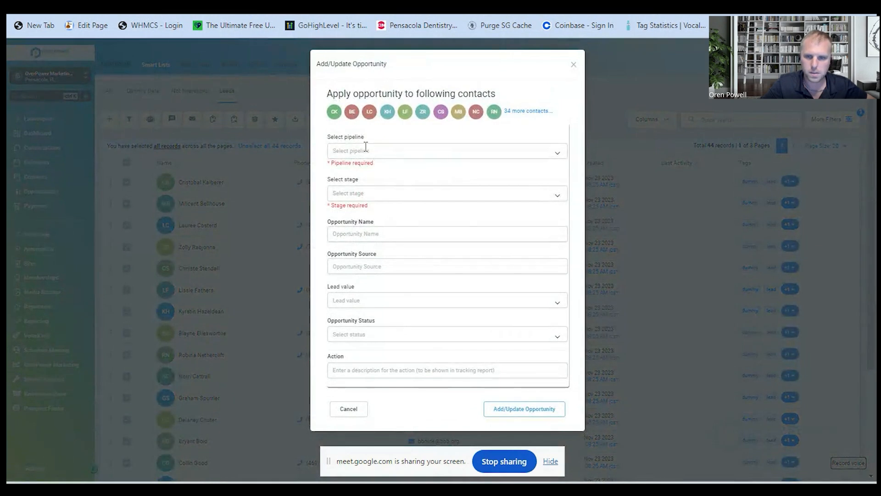
pyautogui.click(365, 149)
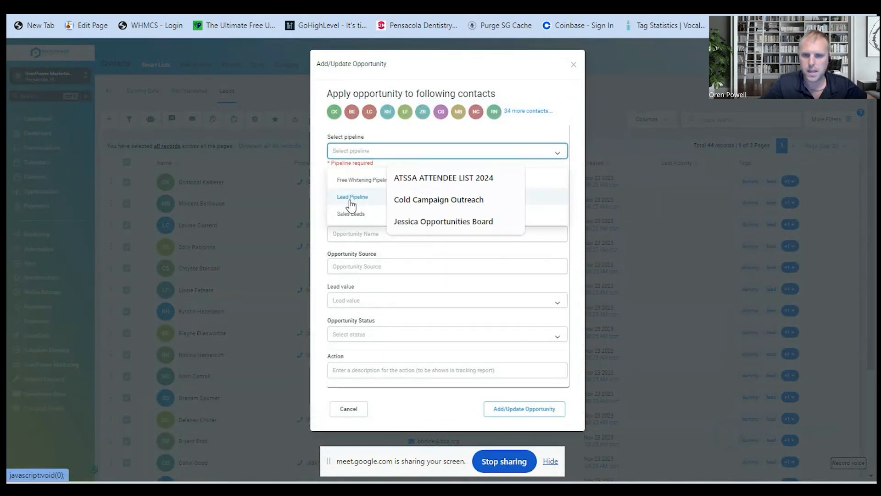
pyautogui.click(357, 219)
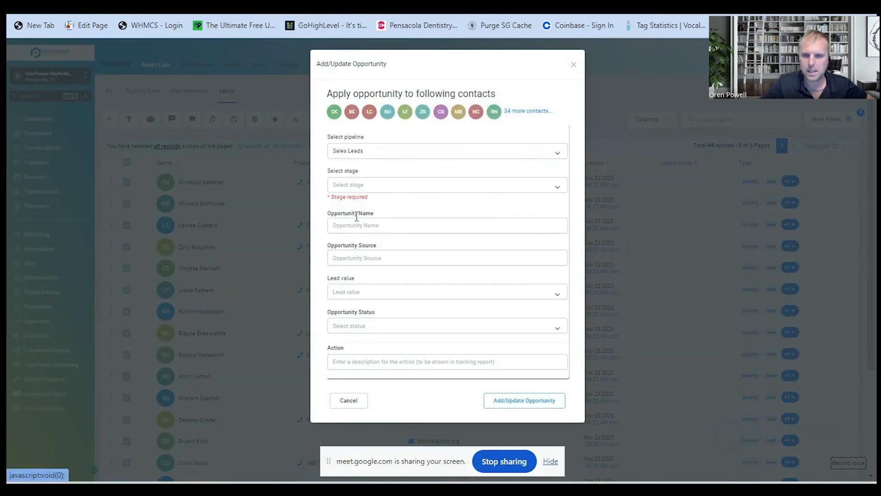
pyautogui.click(353, 185)
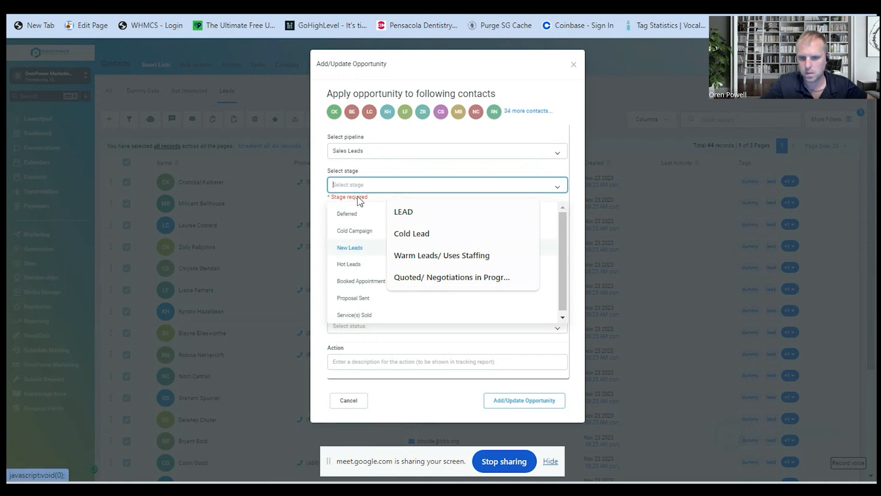
pyautogui.click(358, 154)
pyautogui.click(358, 187)
pyautogui.click(349, 185)
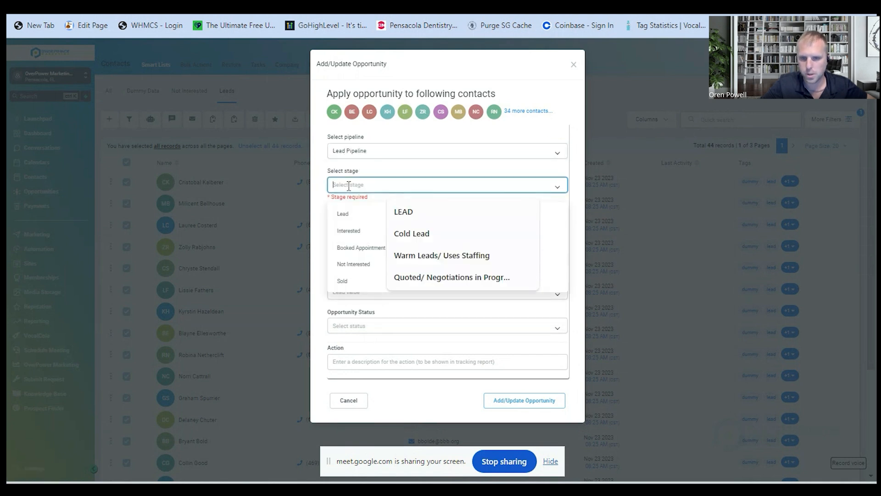
pyautogui.click(355, 216)
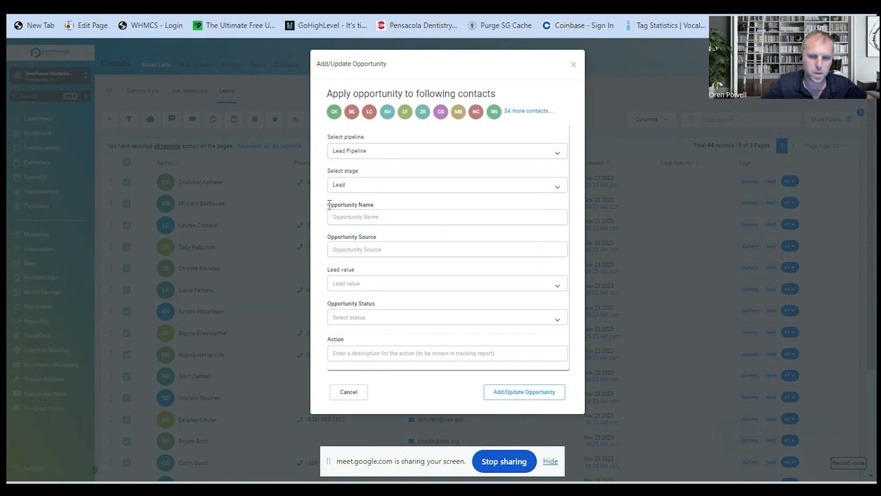
# Leave the opportunity name blank and set the opportunity source to the source name followed by "Dummy Data".
pyautogui.moveTo(328, 205); pyautogui.dragTo(380, 212)
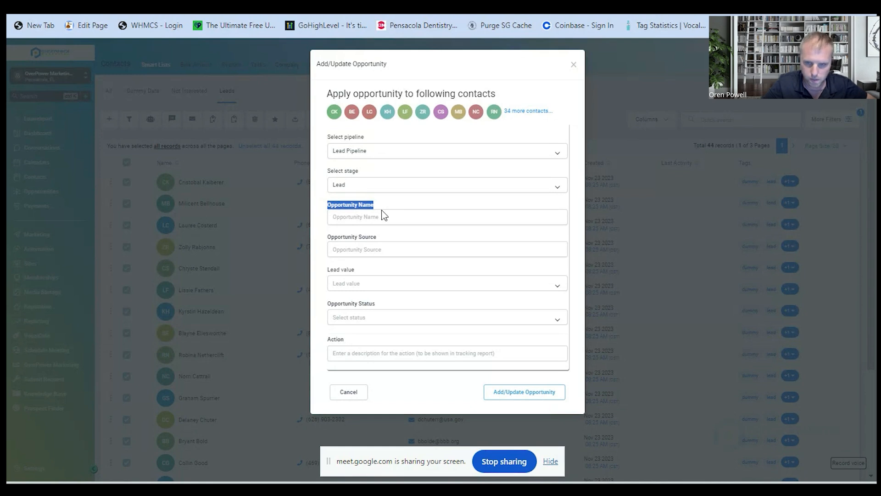
pyautogui.click(353, 250)
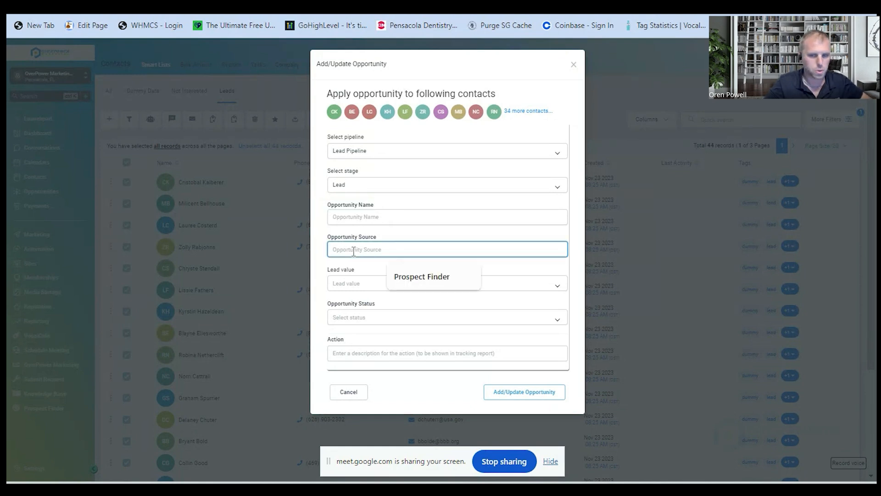
pyautogui.write('D')
pyautogui.press('BackSpace')
pyautogui.write('C')
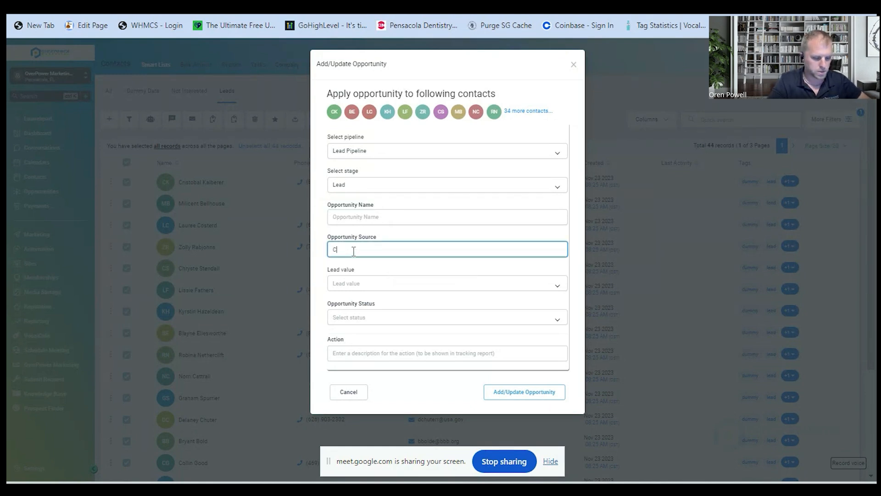
pyautogui.write('ohen Du')
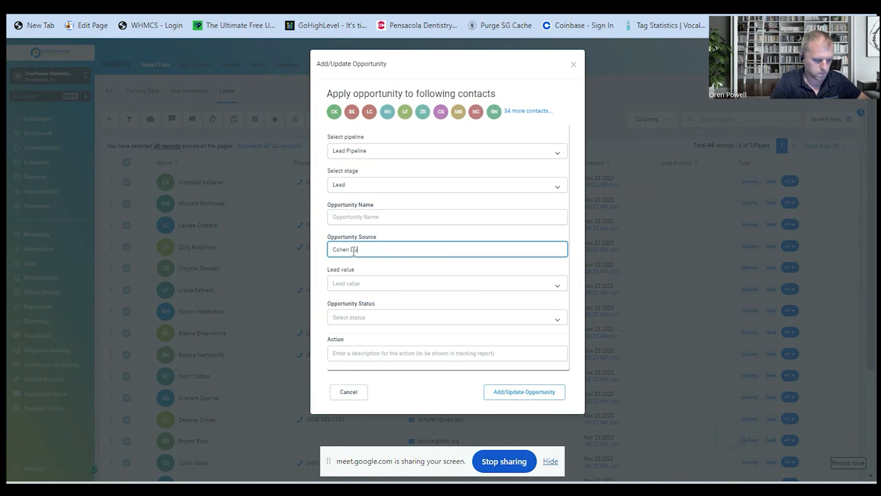
pyautogui.write('mmy Data')
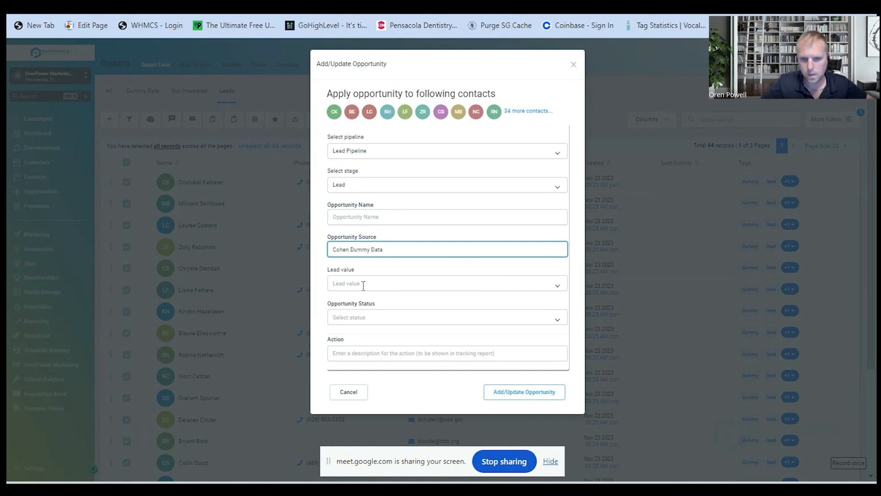
# Check the lead value options without choosing one and set the opportunity status to Open.
pyautogui.click(363, 286)
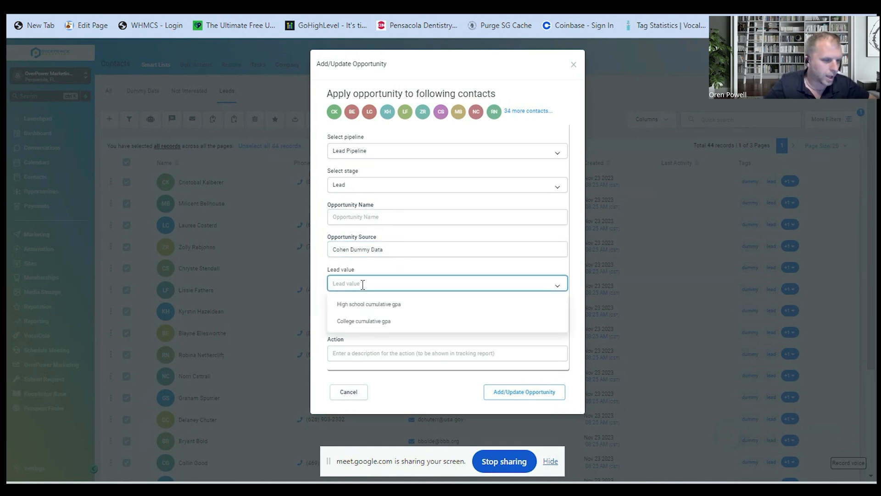
pyautogui.click(350, 271)
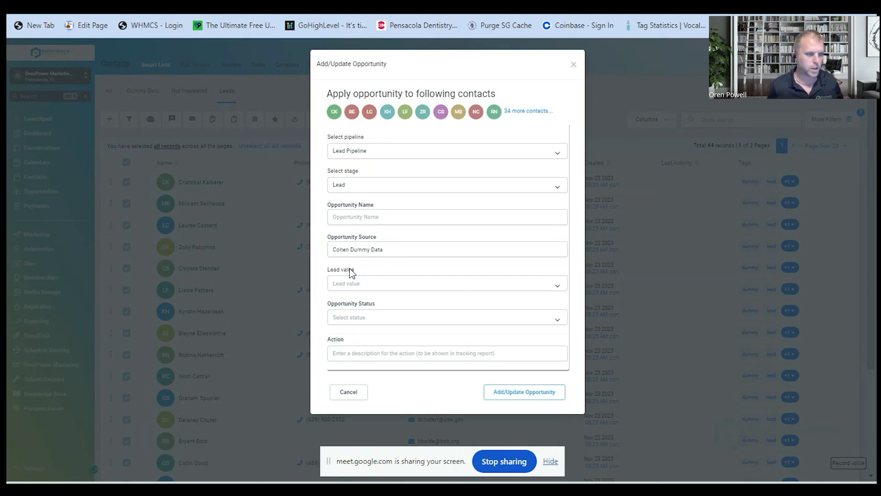
pyautogui.click(352, 317)
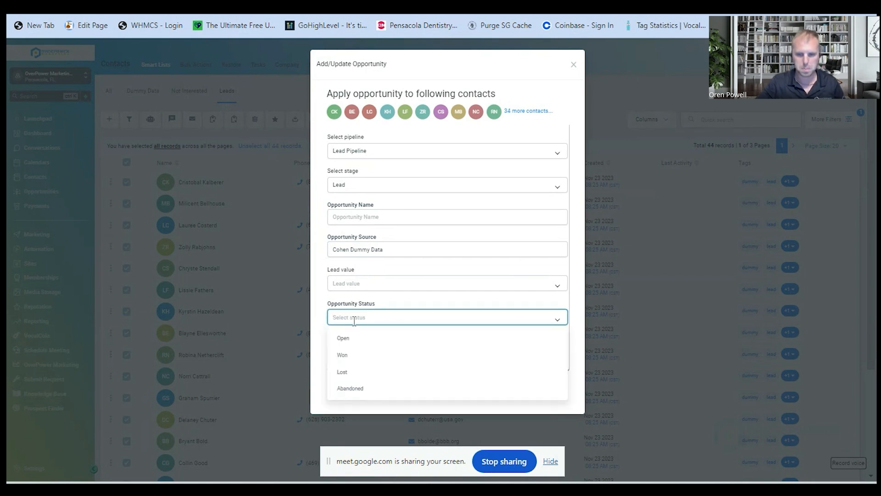
pyautogui.click(356, 340)
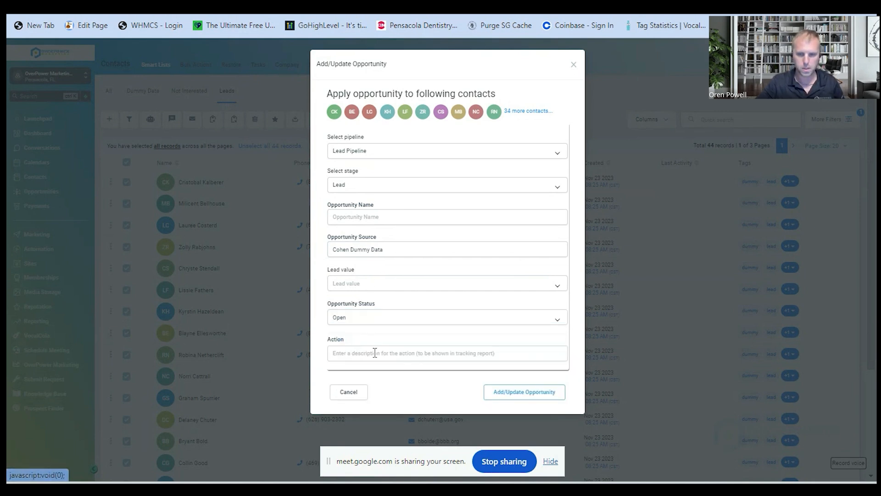
# Describe the action as "Adding Dummy Data to Pipeline" and submit the opportunity update for the selected contacts.
pyautogui.click(356, 353)
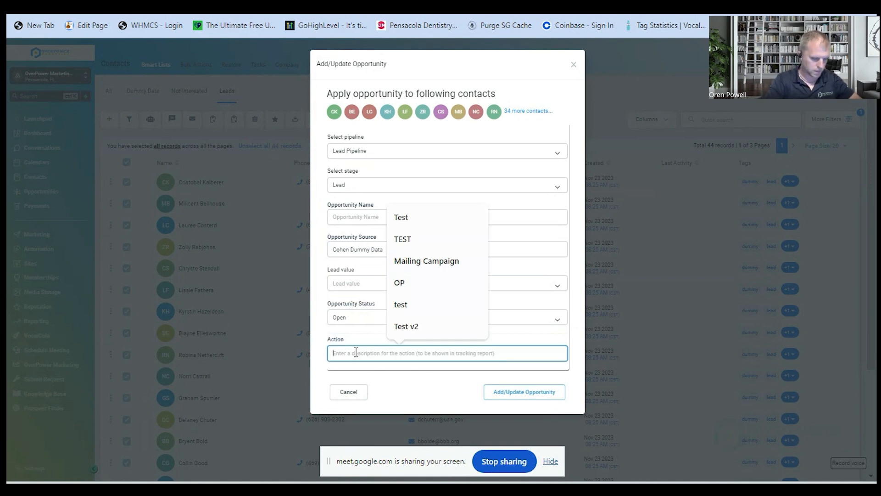
pyautogui.write('Adding')
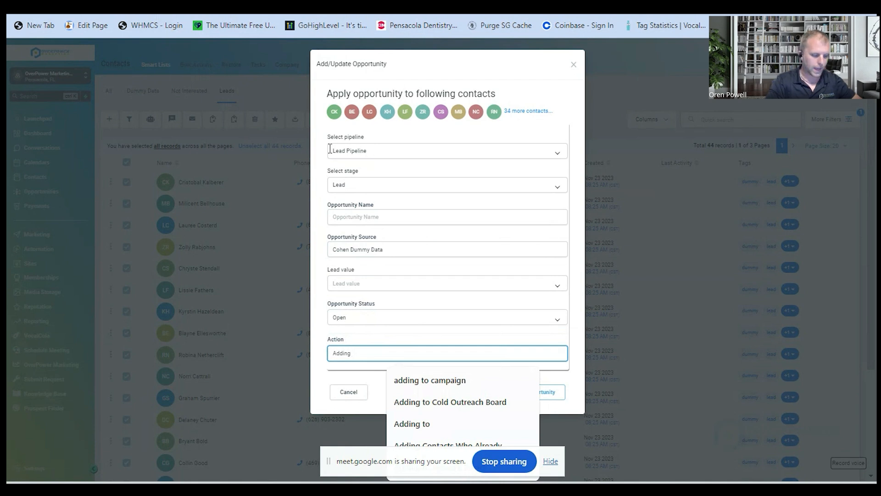
pyautogui.write('Dummy Data')
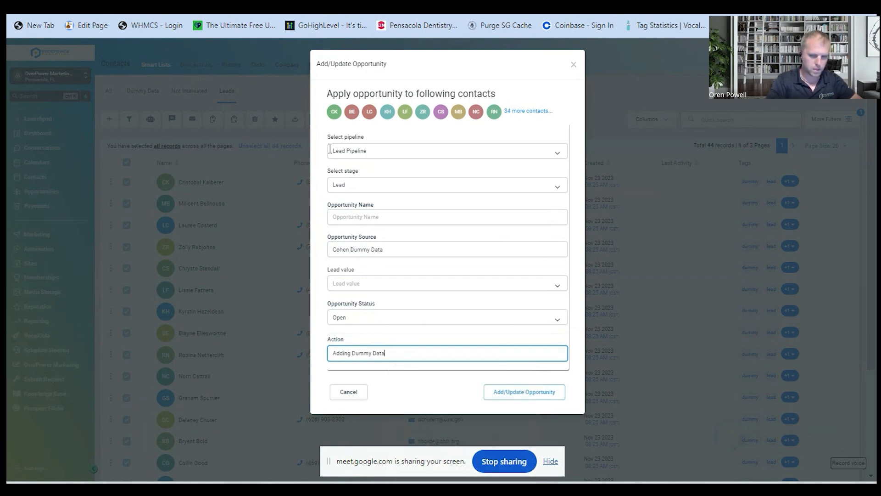
pyautogui.write(' to Pipeline')
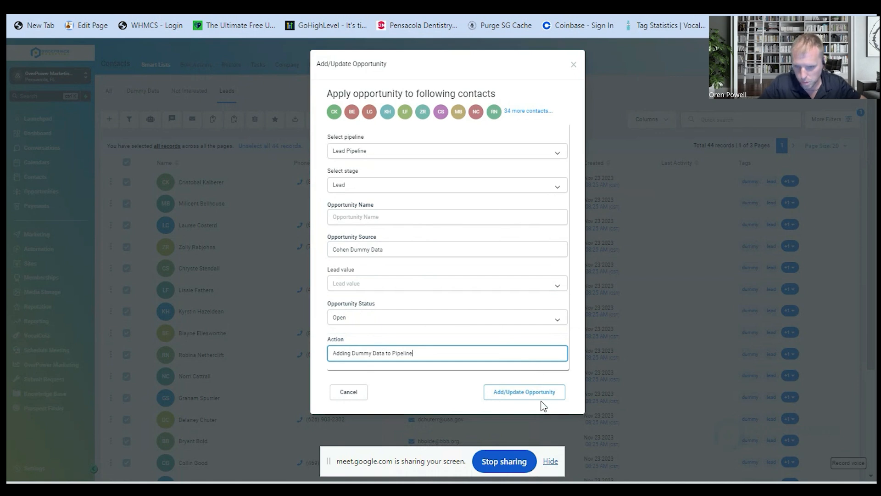
pyautogui.click(530, 391)
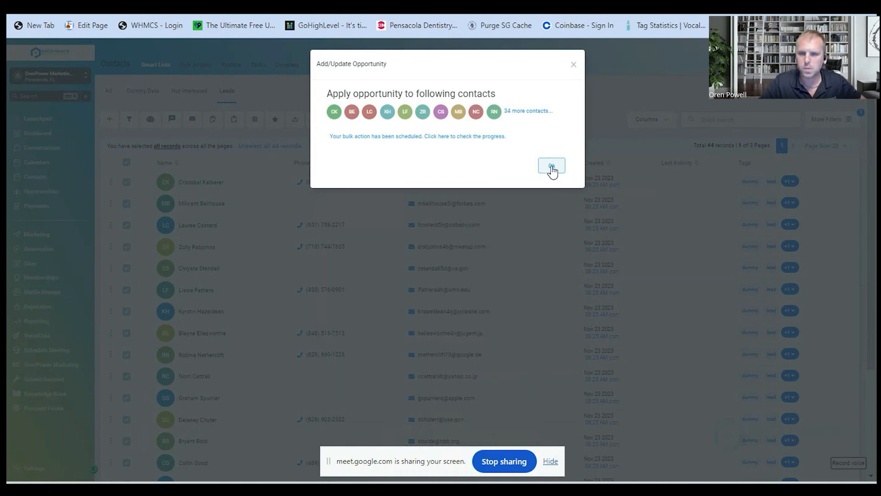
pyautogui.click(552, 166)
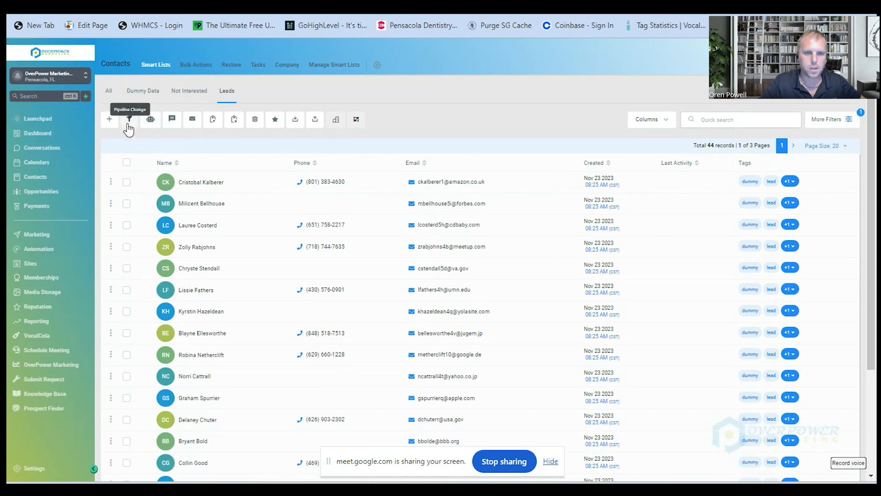
# View the Lead Pipeline in Opportunities and look through the contacts in its Lead stage.
pyautogui.click(44, 192)
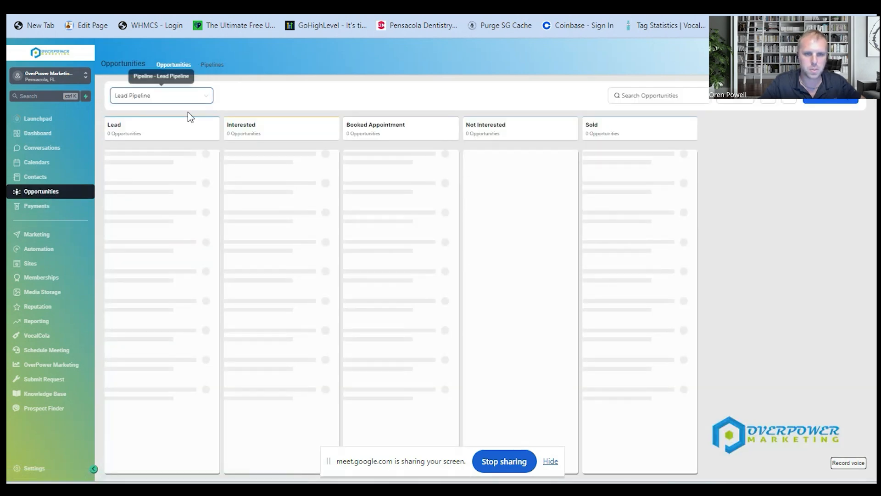
pyautogui.scroll(-15, 152, 237)
pyautogui.scroll(-4, 153, 251)
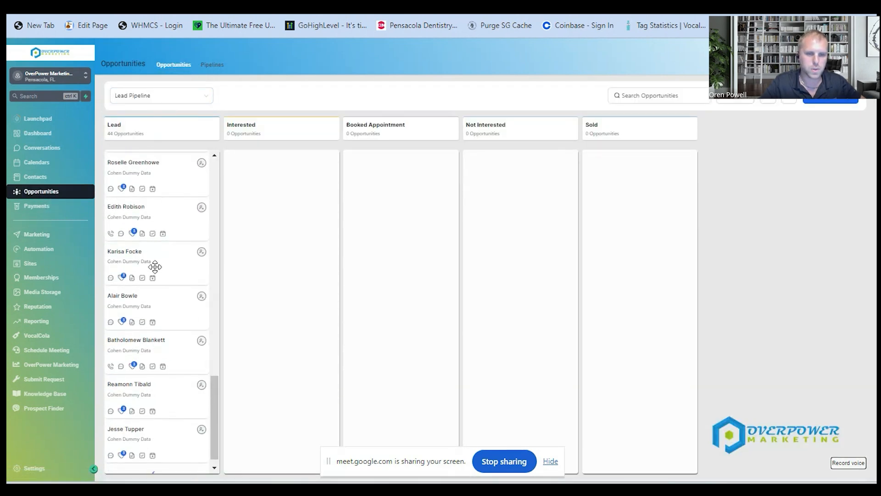
pyautogui.scroll(15, 153, 266)
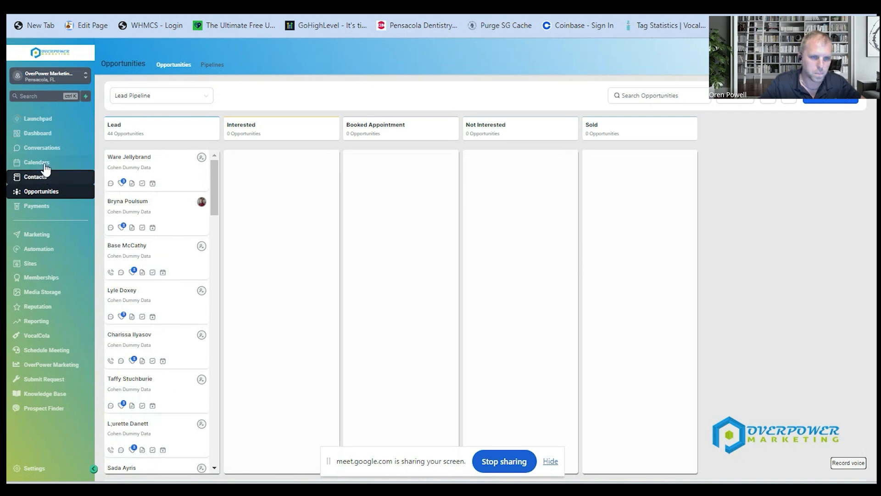
pyautogui.click(49, 183)
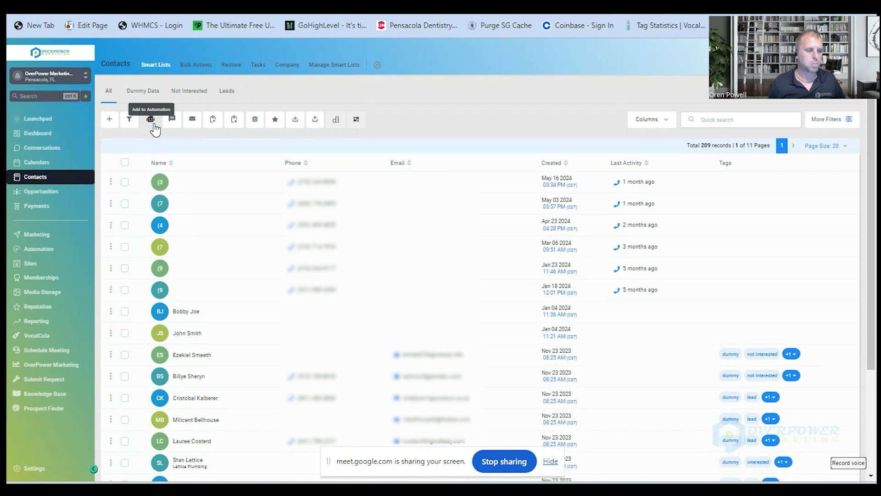
pyautogui.click(227, 92)
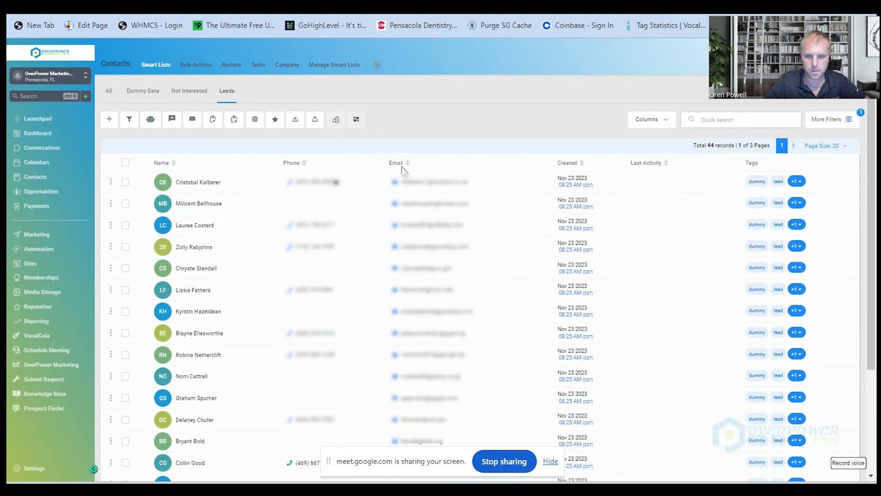
pyautogui.click(125, 162)
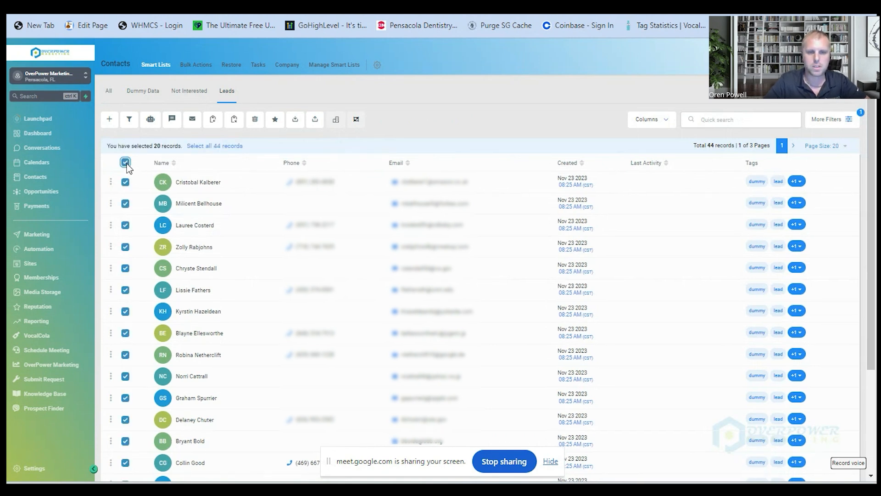
pyautogui.click(229, 147)
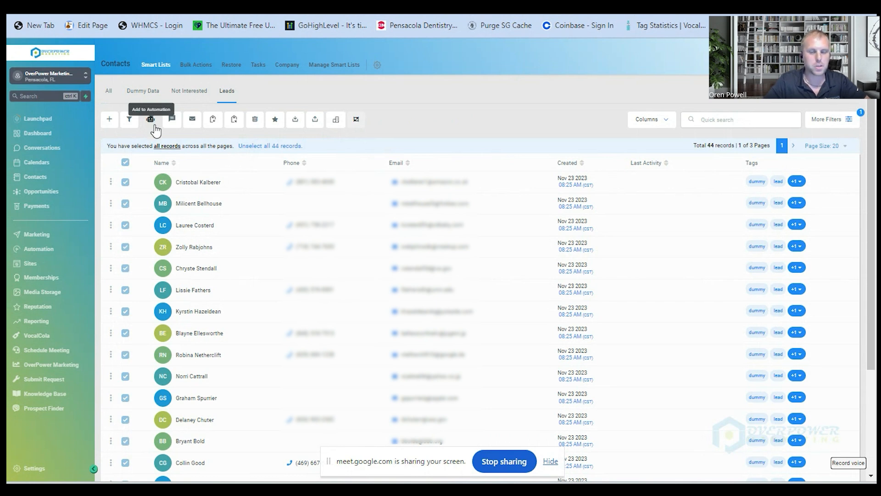
# Publish the Power Dialer workflow from the Automation workflow list.
pyautogui.click(51, 254)
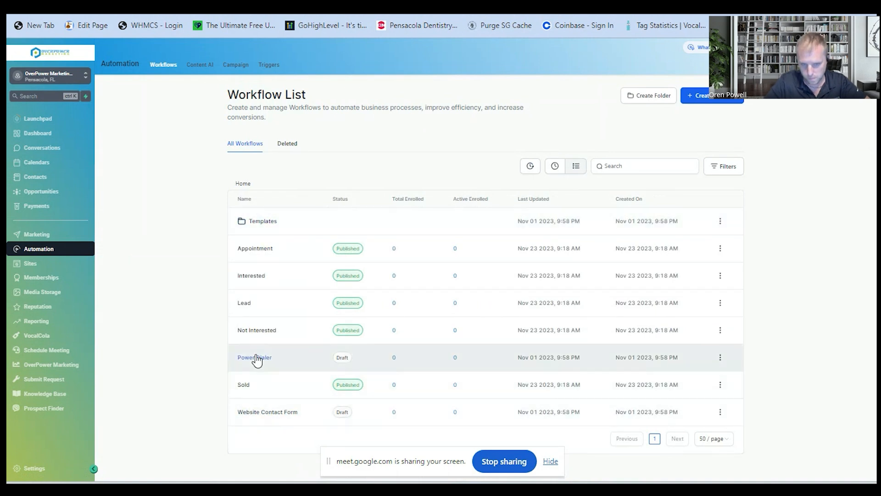
pyautogui.click(721, 358)
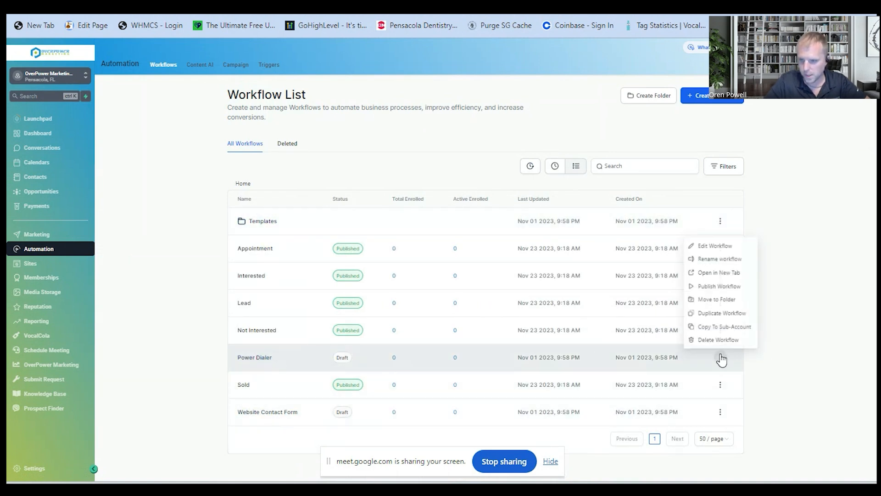
pyautogui.click(713, 287)
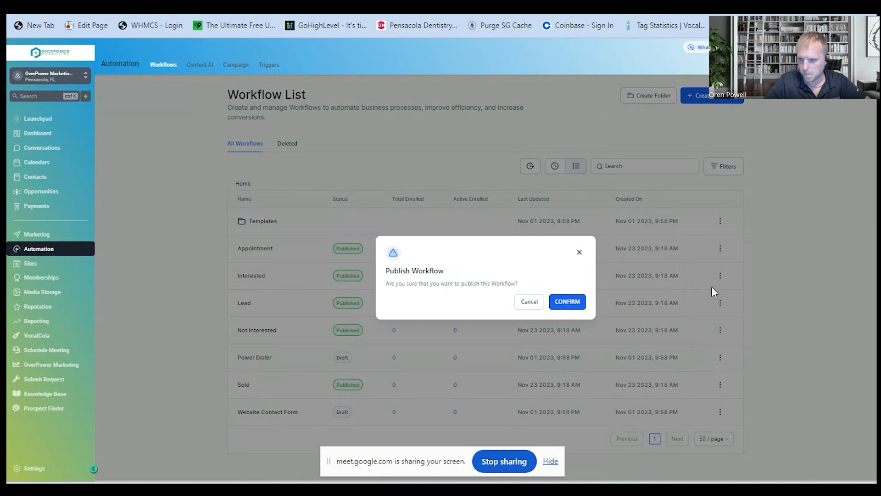
pyautogui.click(568, 302)
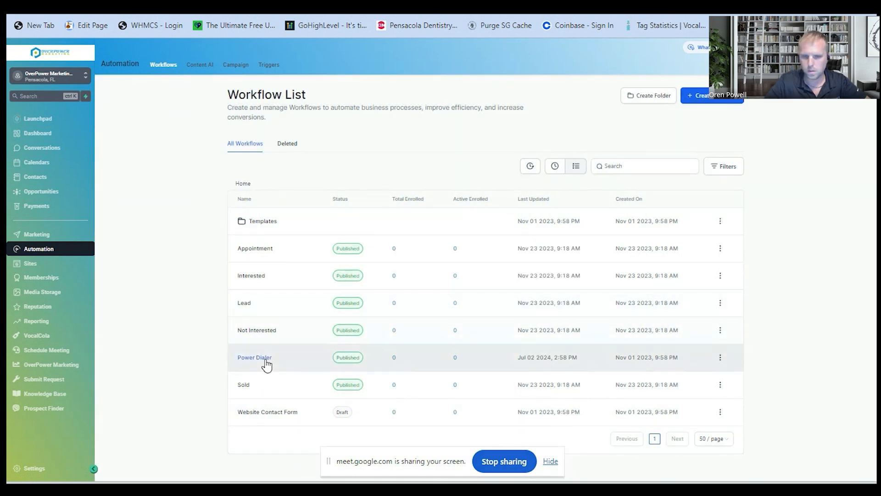
# Select all contacts across every page of the Leads smart list and start adding them to an automation.
pyautogui.click(50, 178)
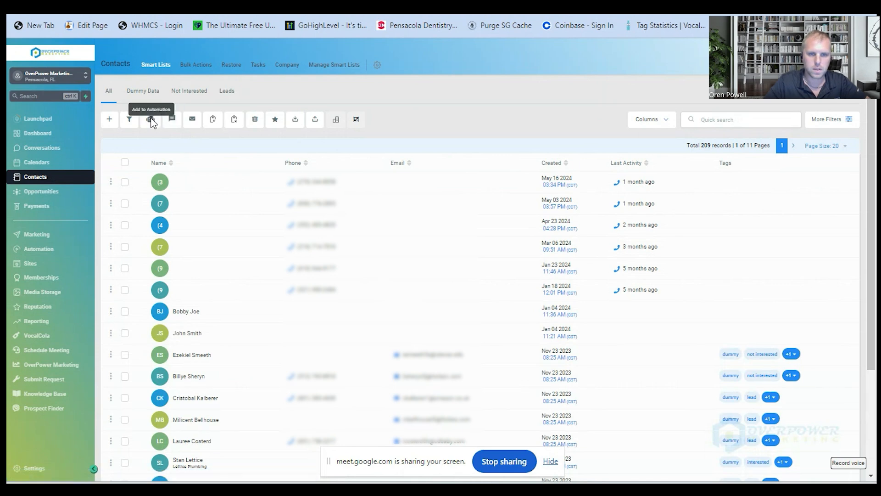
pyautogui.click(227, 94)
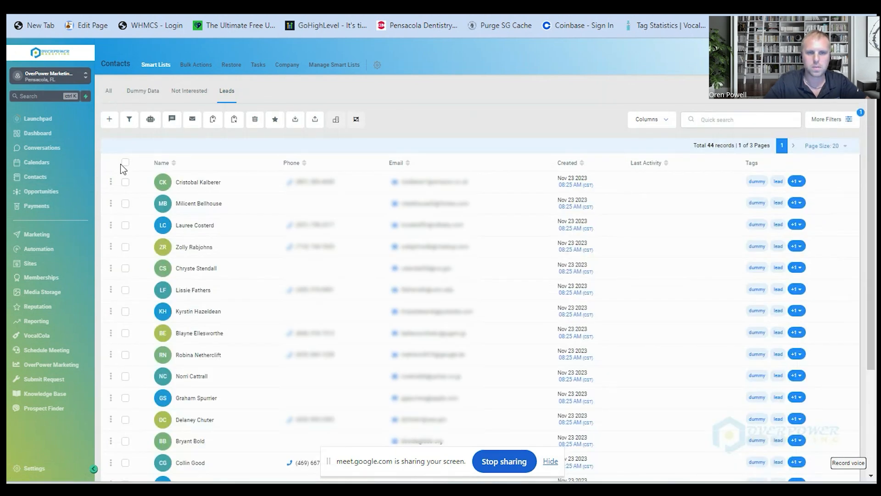
pyautogui.click(124, 162)
pyautogui.click(220, 146)
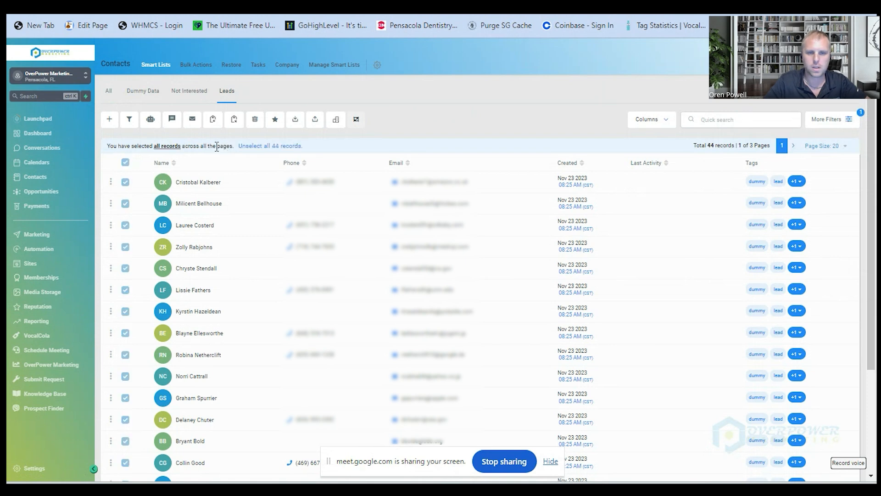
pyautogui.click(151, 120)
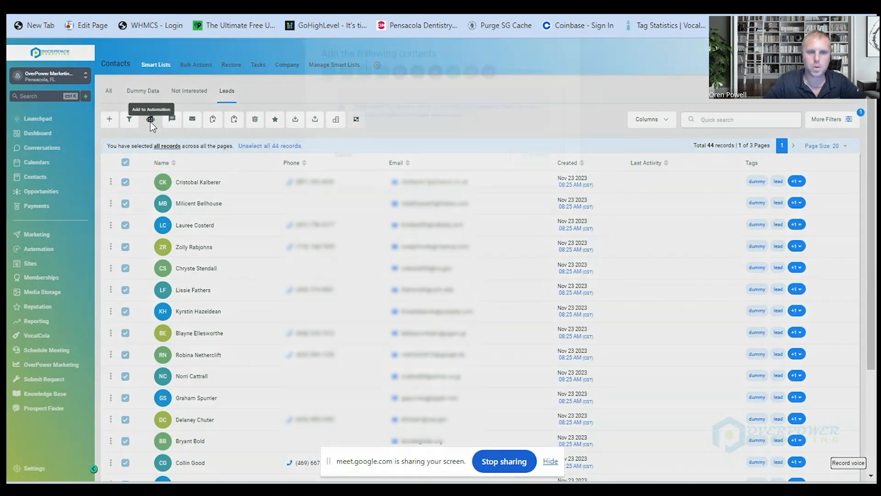
pyautogui.click(540, 197)
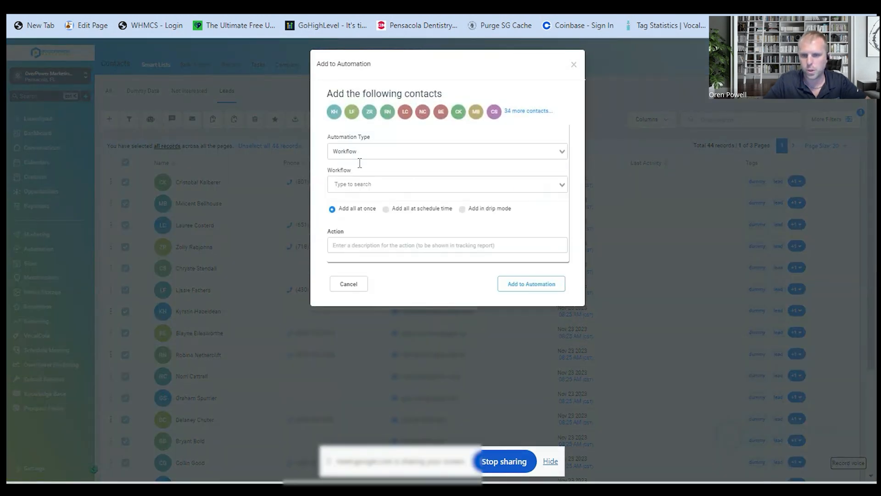
# Choose the Power Dialer workflow for the selected contacts and have them added in drip mode.
pyautogui.click(356, 183)
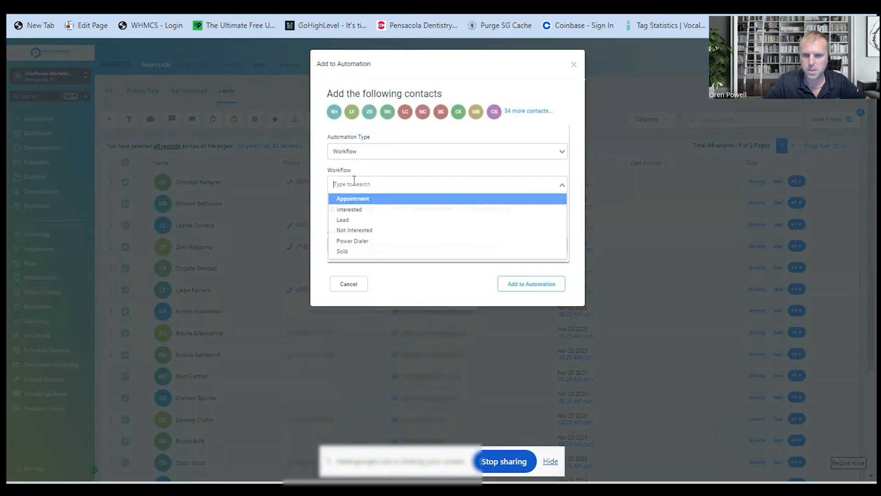
pyautogui.click(359, 242)
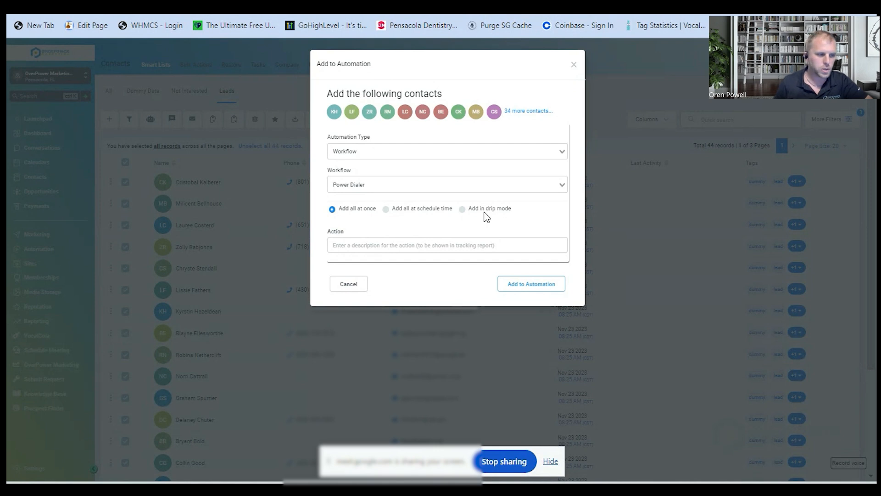
pyautogui.click(483, 209)
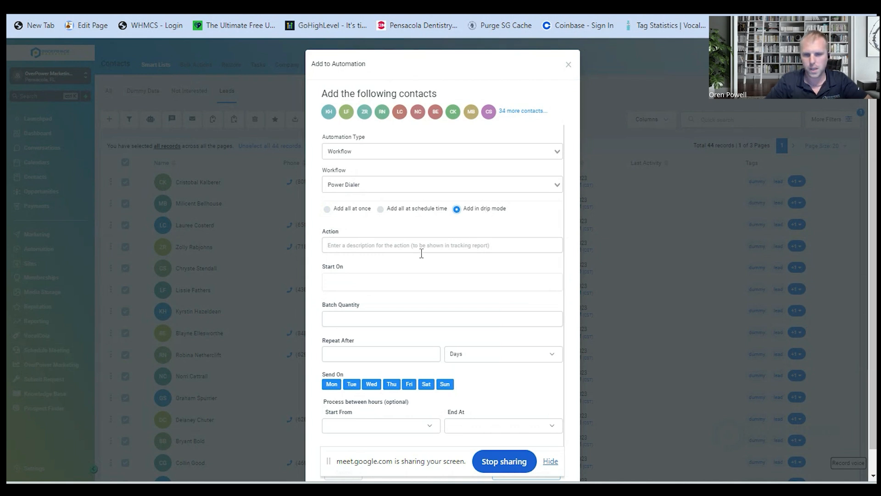
# Describe the automation action as "Adding Contacts to Auto Dialer".
pyautogui.click(393, 248)
pyautogui.write('Add')
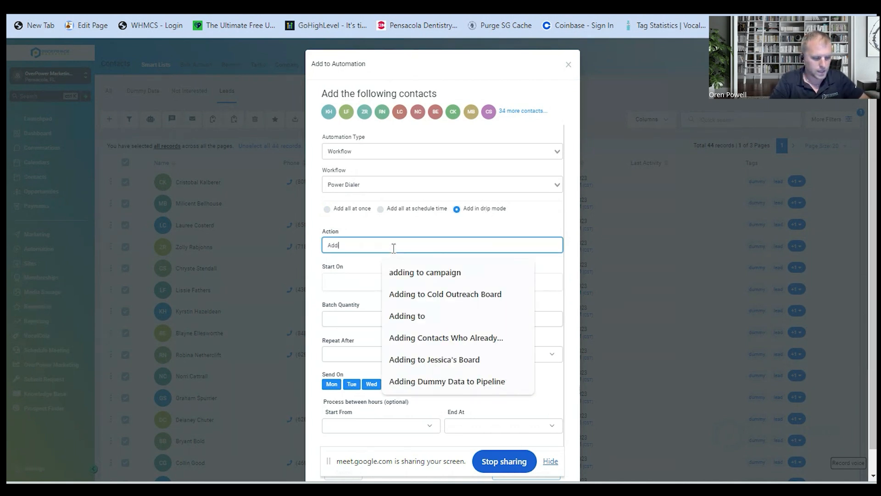
pyautogui.write('ing Contacts to Auto F')
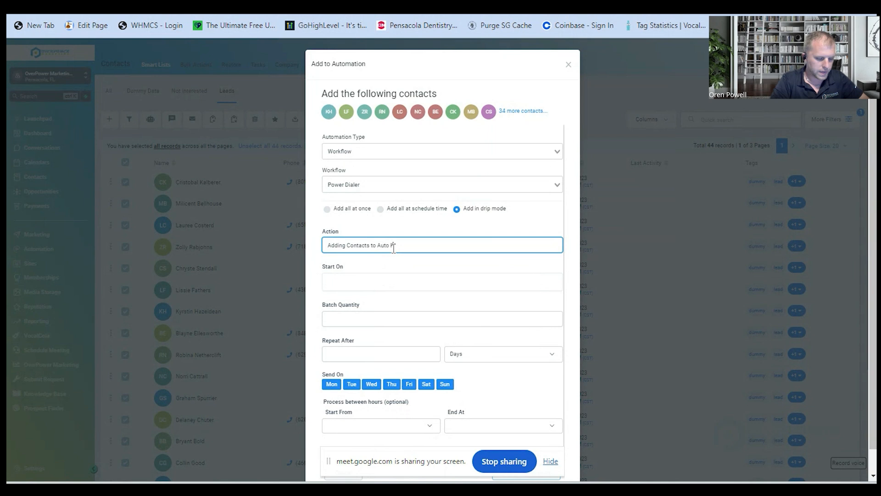
pyautogui.press('BackSpace')
pyautogui.write('D')
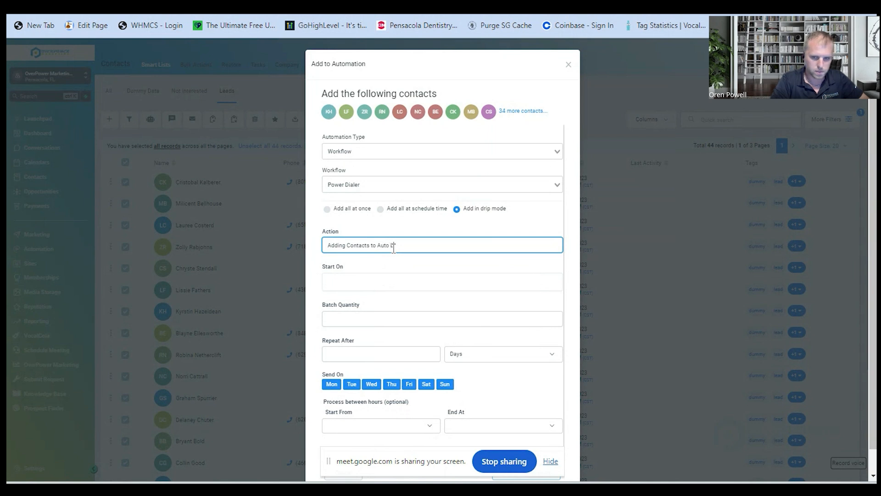
pyautogui.write('eaaler')
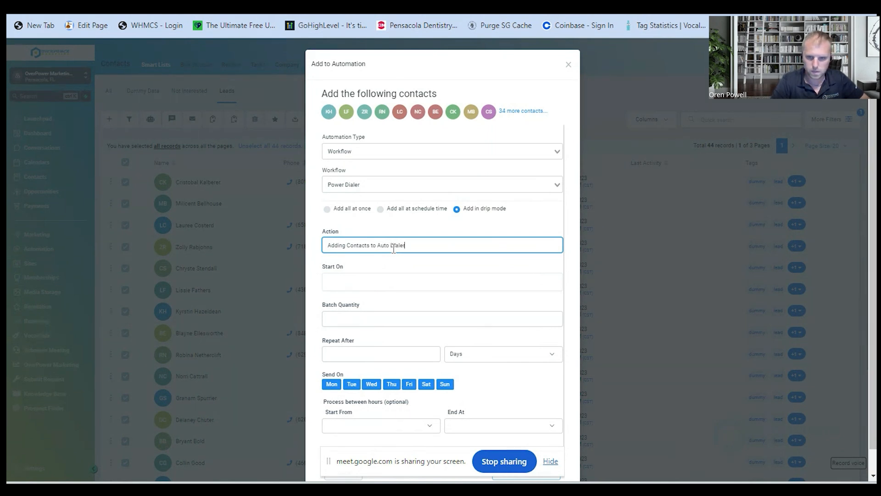
# Set the drip's start to Wed, Jul 3, 2024 at 8:00 AM.
pyautogui.click(368, 283)
pyautogui.scroll(-1, 504, 304)
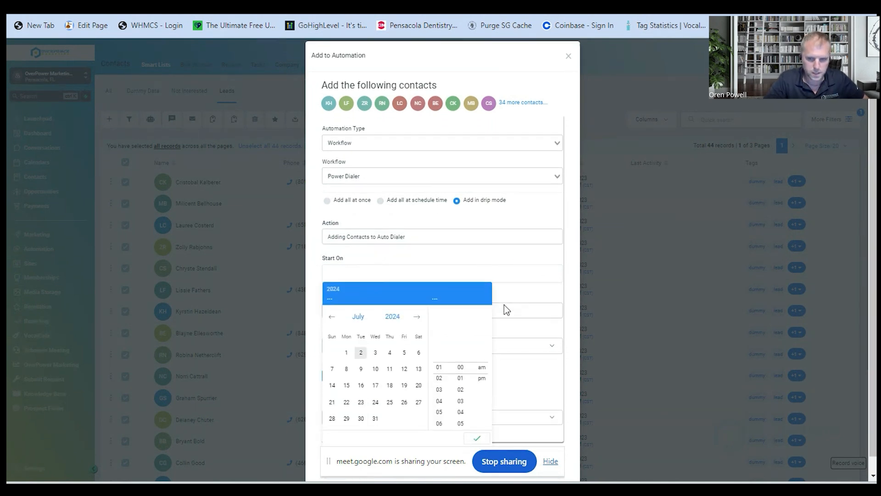
pyautogui.click(374, 337)
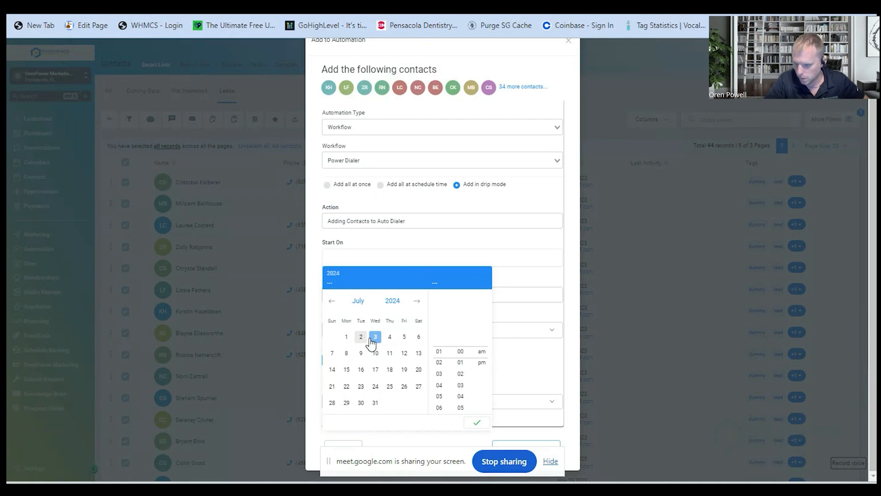
pyautogui.click(373, 340)
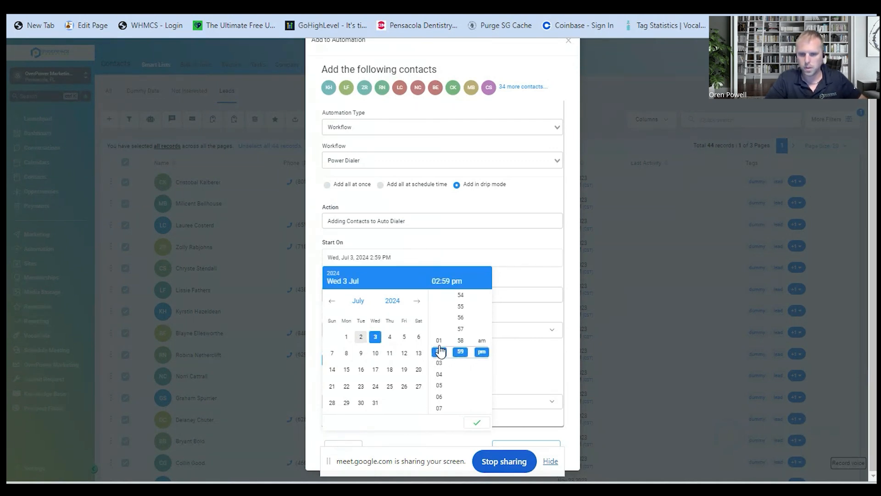
pyautogui.scroll(1, 440, 350)
pyautogui.scroll(-1, 440, 356)
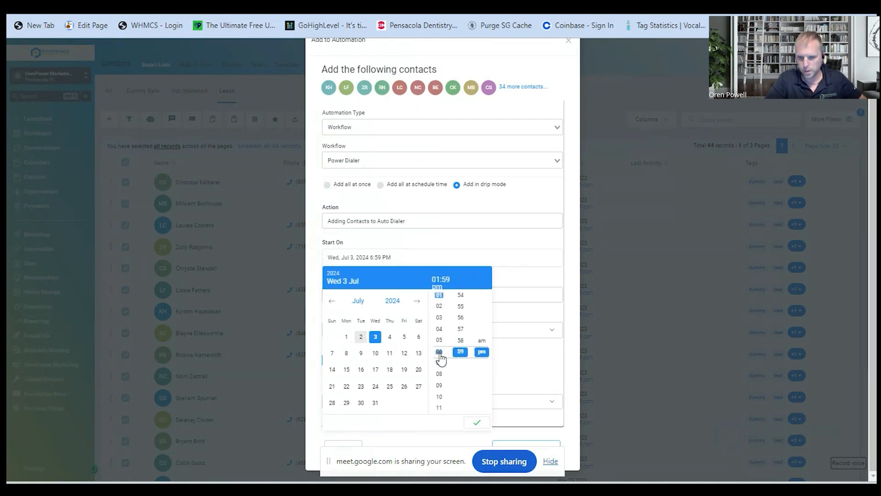
pyautogui.click(440, 353)
pyautogui.scroll(-2, 442, 367)
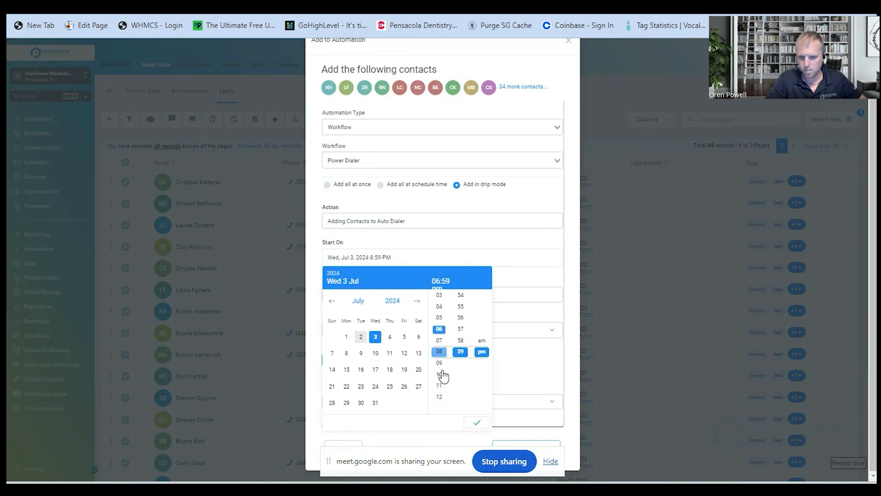
pyautogui.scroll(-1, 458, 349)
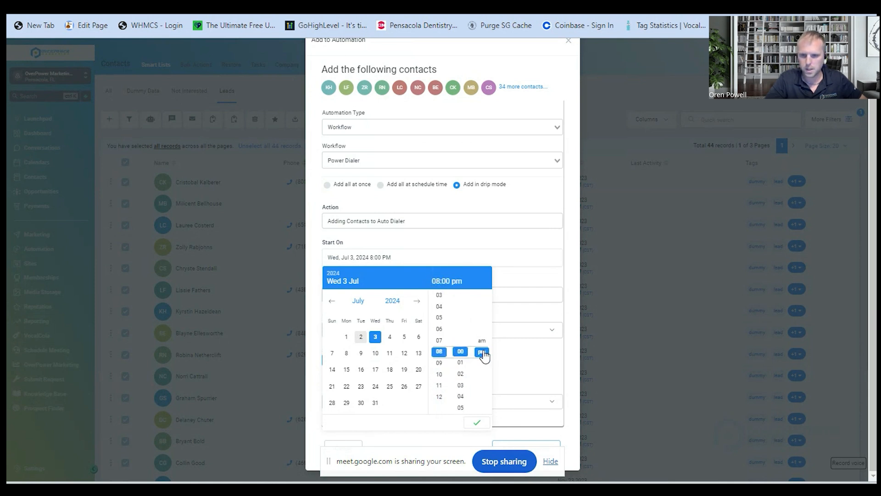
pyautogui.scroll(1, 484, 353)
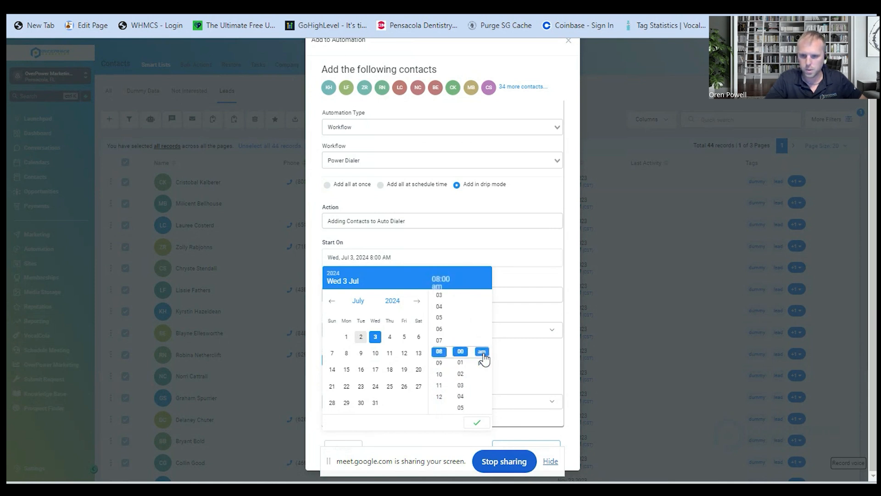
pyautogui.click(477, 425)
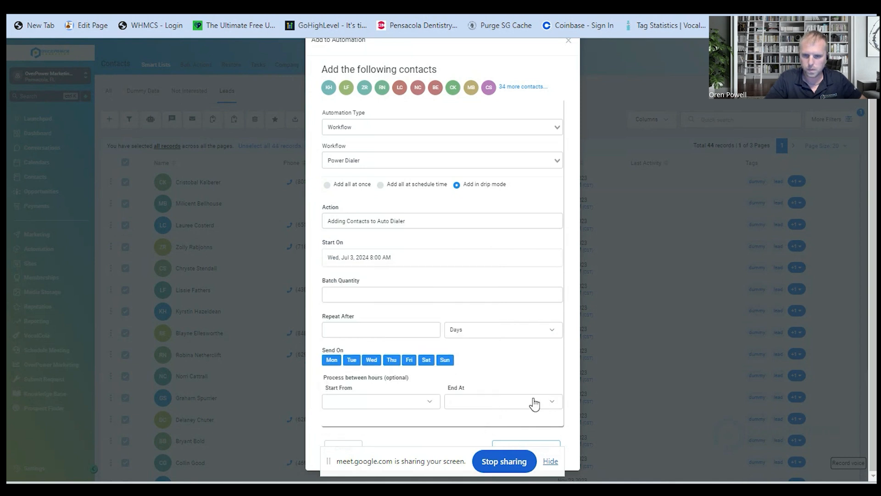
# Set the batch quantity to 30, repeating after 1 day, and exclude Saturday and Sunday from the sending days.
pyautogui.click(365, 295)
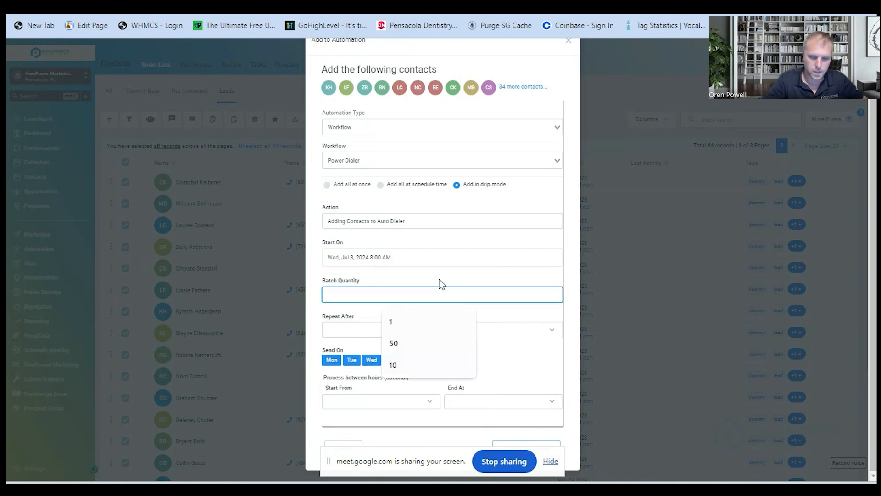
pyautogui.write('30')
pyautogui.click(365, 337)
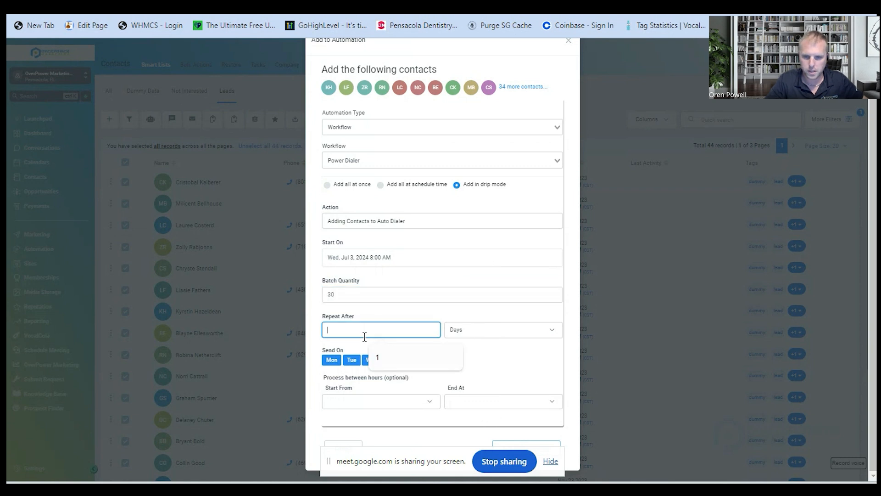
pyautogui.write('1')
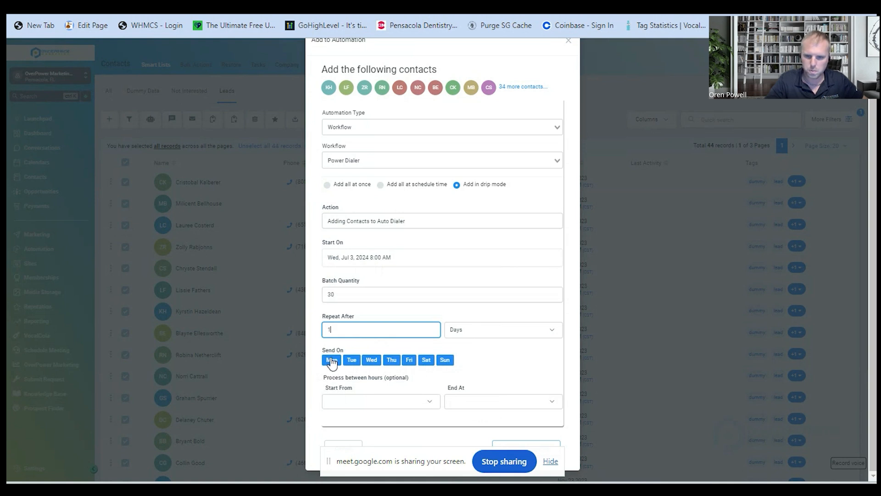
pyautogui.click(435, 362)
pyautogui.click(444, 362)
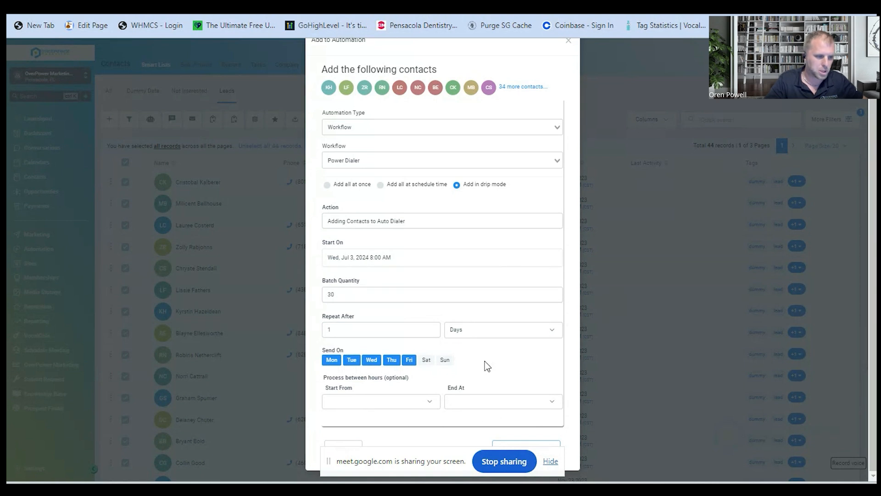
# Limit the drip's processing hours to between 08:00 am and 07:00 pm.
pyautogui.click(366, 408)
pyautogui.scroll(-3, 381, 431)
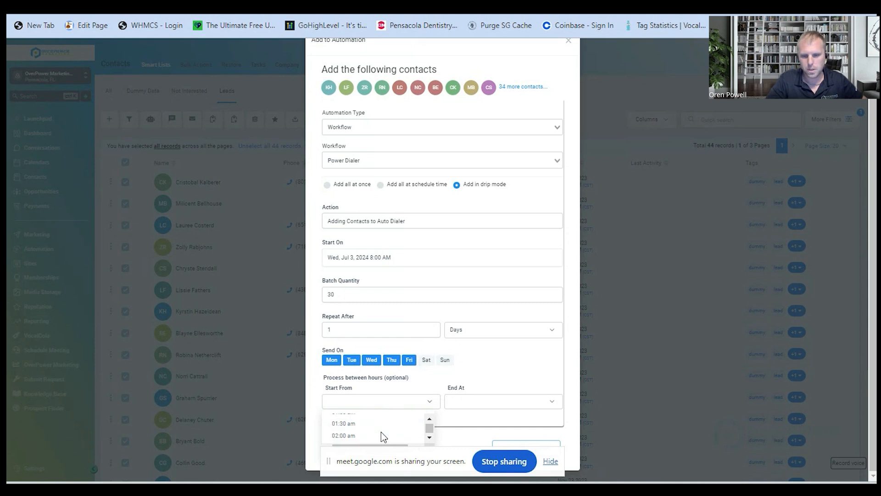
pyautogui.scroll(-3, 381, 431)
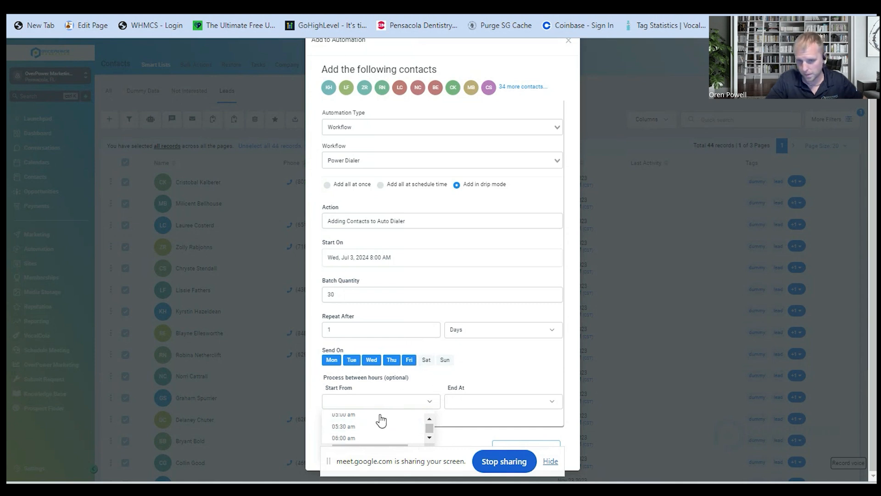
pyautogui.scroll(-3, 372, 434)
pyautogui.click(362, 425)
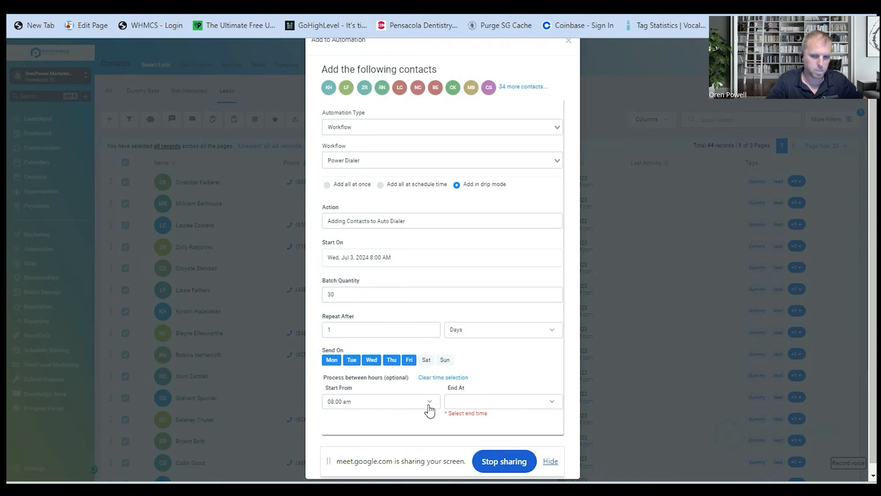
pyautogui.moveTo(331, 388); pyautogui.dragTo(364, 390)
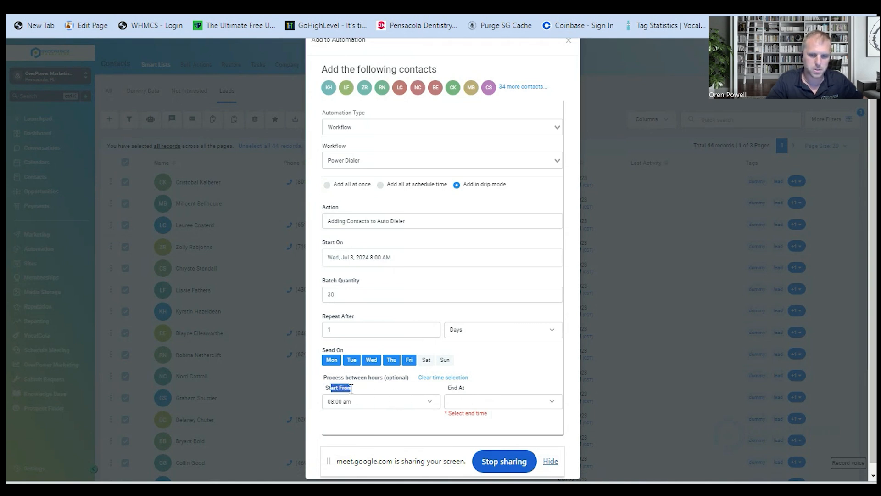
pyautogui.moveTo(448, 388); pyautogui.dragTo(466, 390)
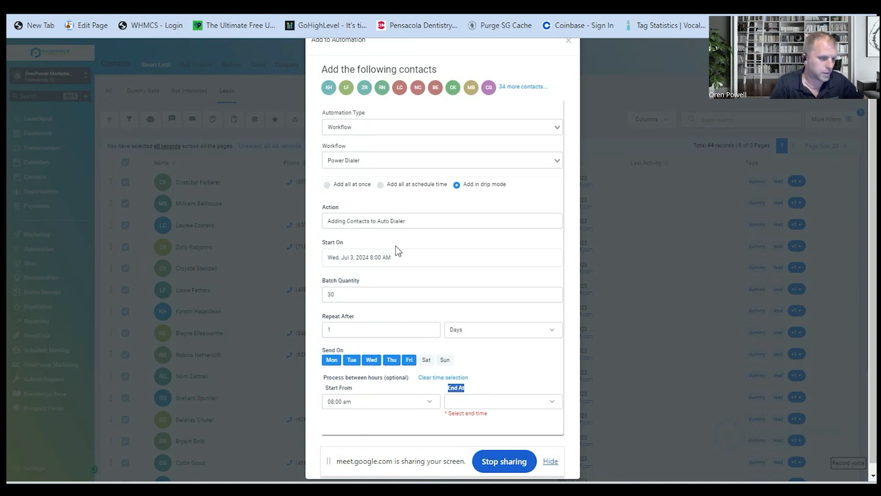
pyautogui.click(466, 402)
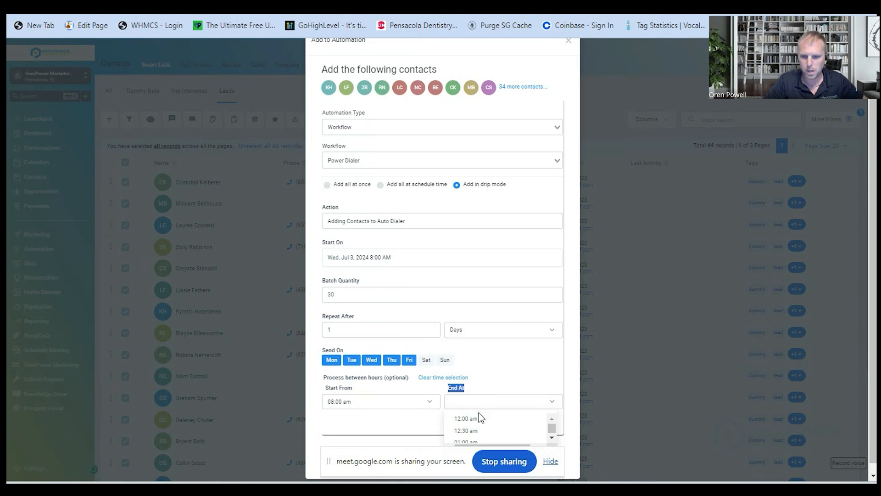
pyautogui.scroll(-3, 480, 423)
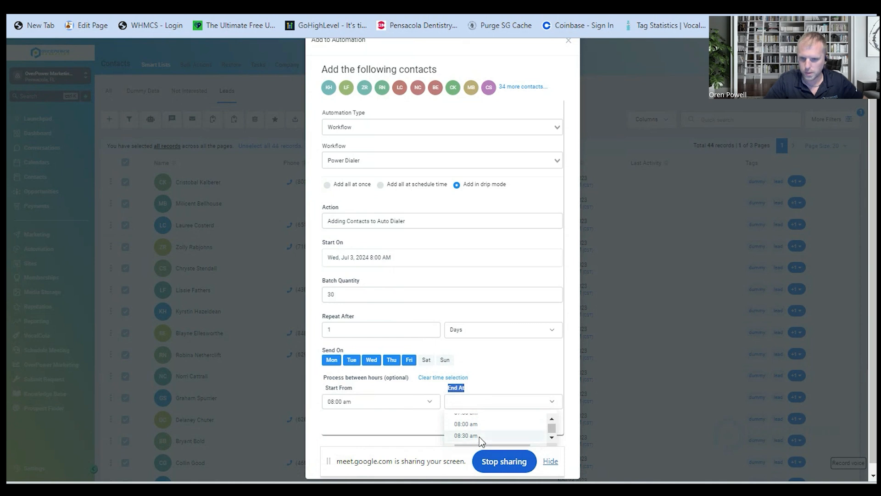
pyautogui.scroll(-6, 479, 437)
pyautogui.click(475, 439)
# Submit the selected contacts to the Power Dialer automation and close the confirmation.
pyautogui.click(557, 462)
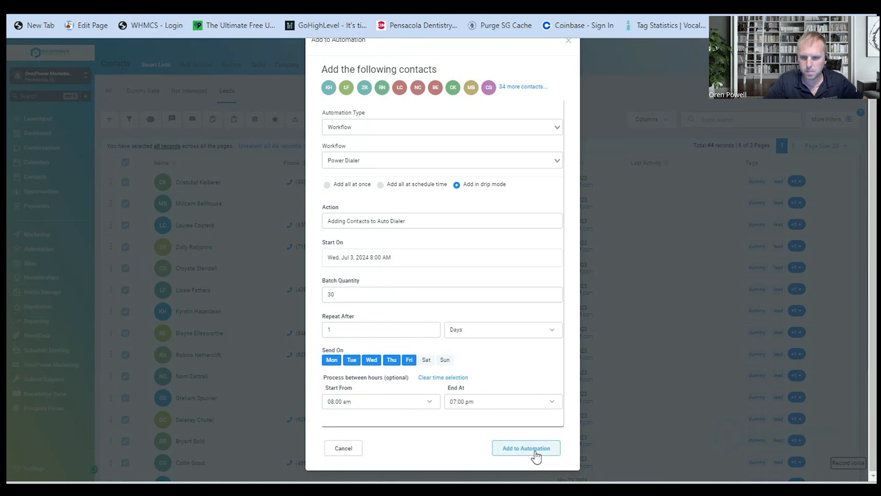
pyautogui.click(535, 455)
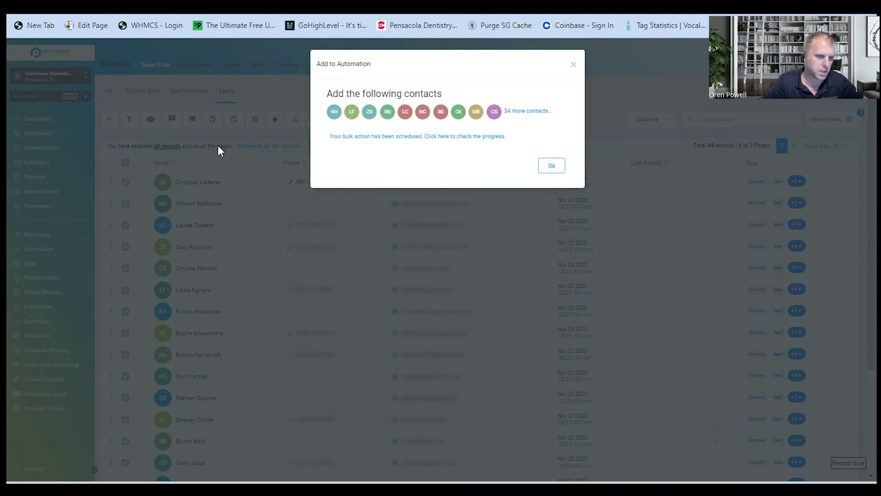
pyautogui.click(563, 167)
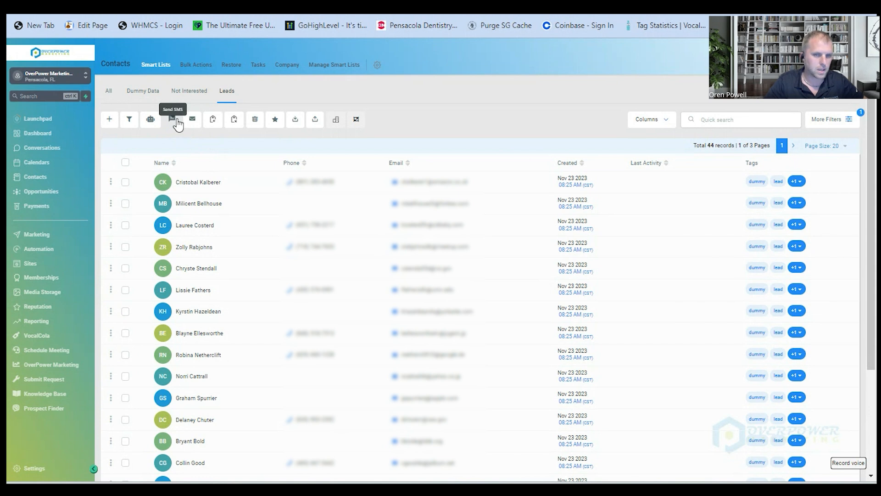
# Select all records across all pages of the Leads list and proceed to the bulk SMS form.
pyautogui.click(125, 163)
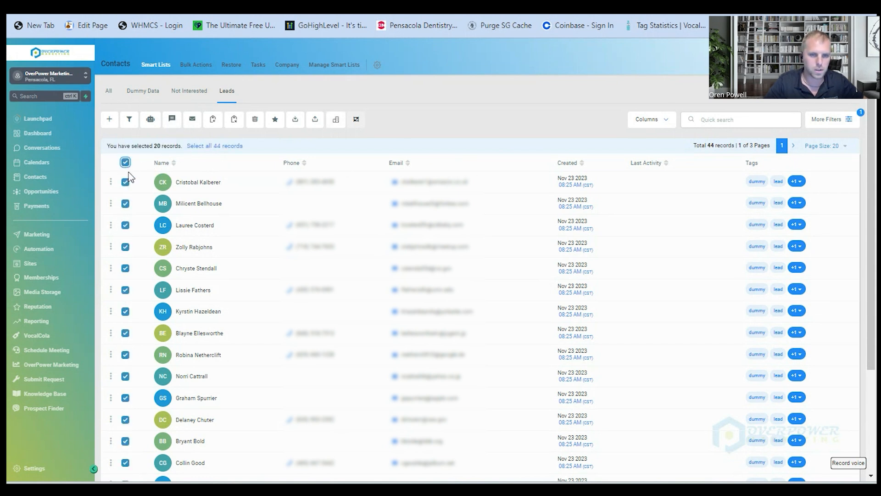
pyautogui.click(214, 146)
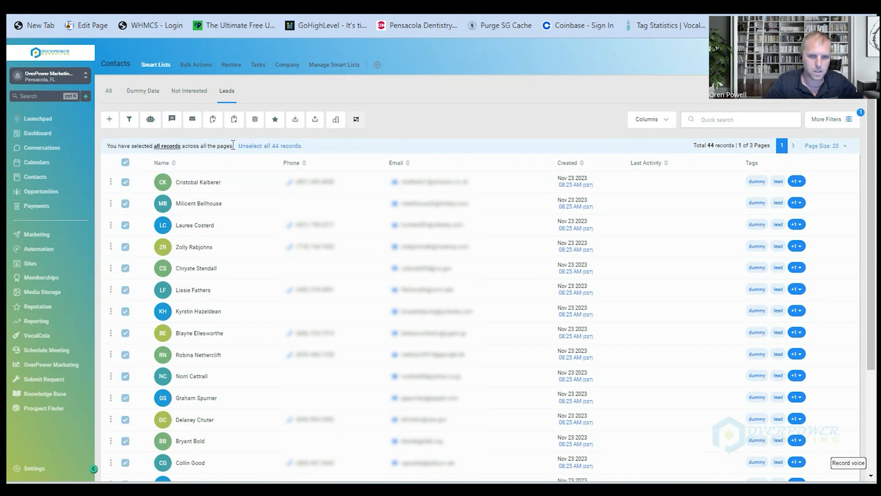
pyautogui.click(170, 128)
pyautogui.click(530, 198)
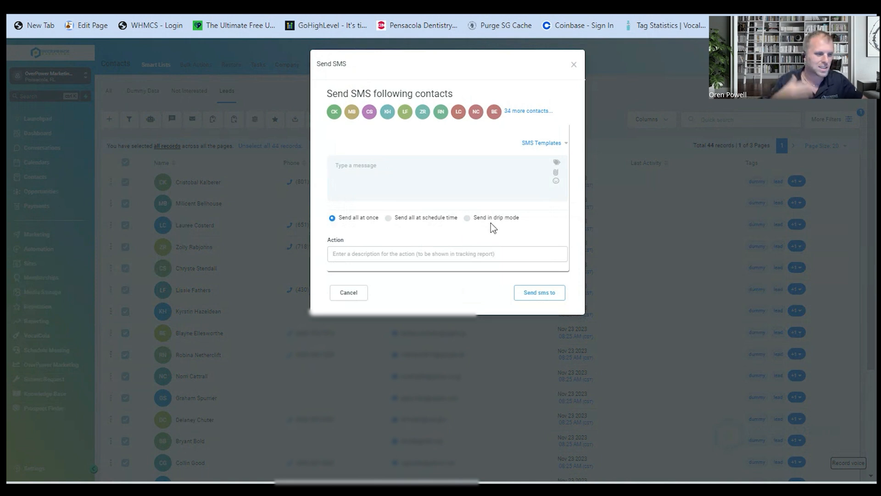
# Write "Hello! This is a text!" as the bulk SMS message and select the whole text.
pyautogui.click(402, 170)
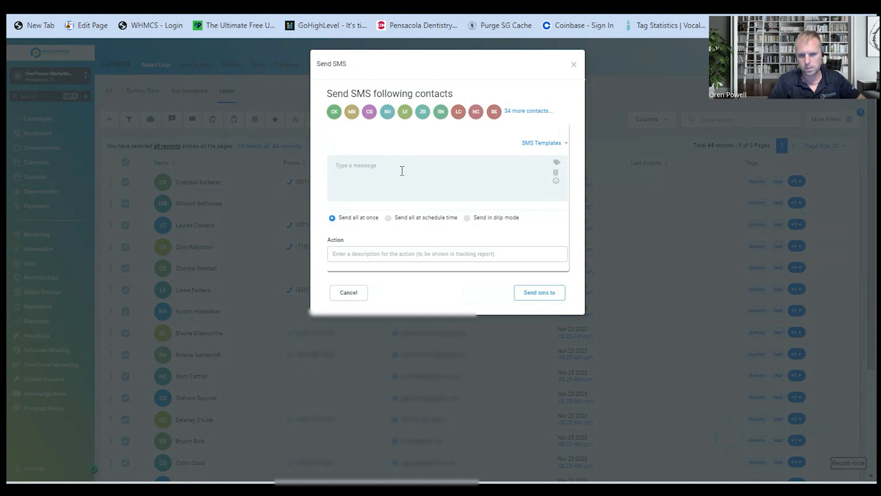
pyautogui.write('Hello! ')
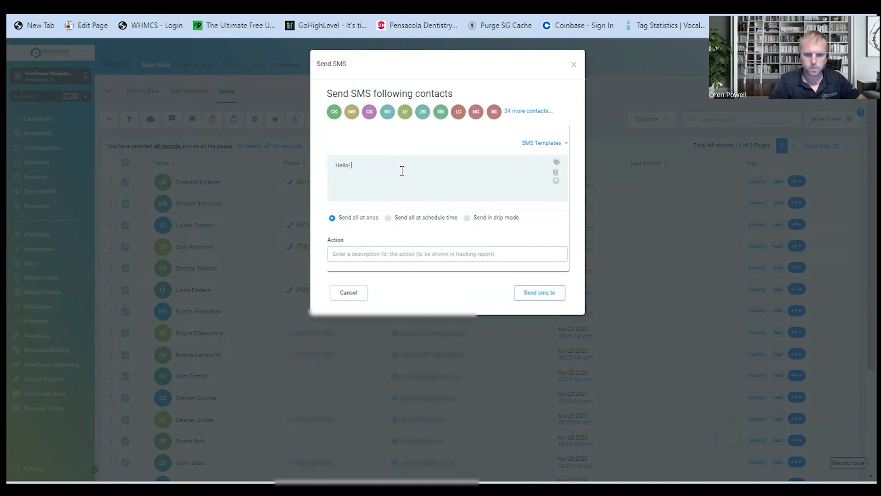
pyautogui.write('This is ')
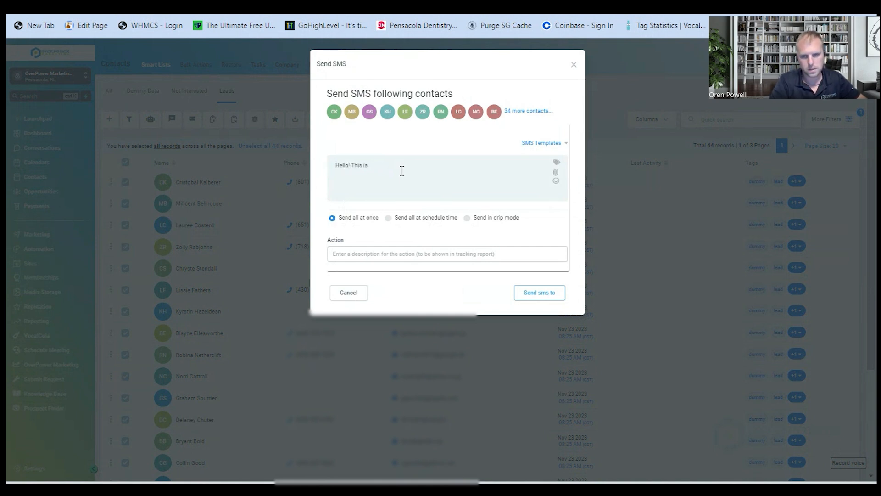
pyautogui.write('a text')
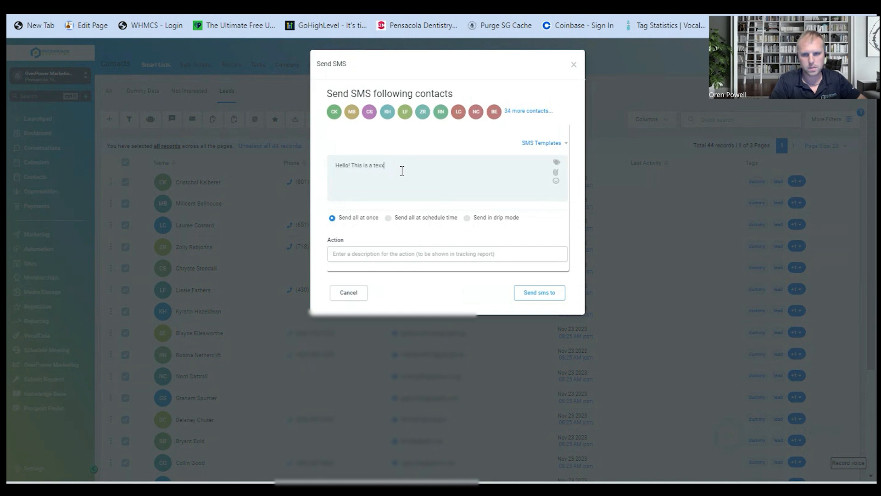
pyautogui.write('!')
pyautogui.hotkey('ctrl', 'a')
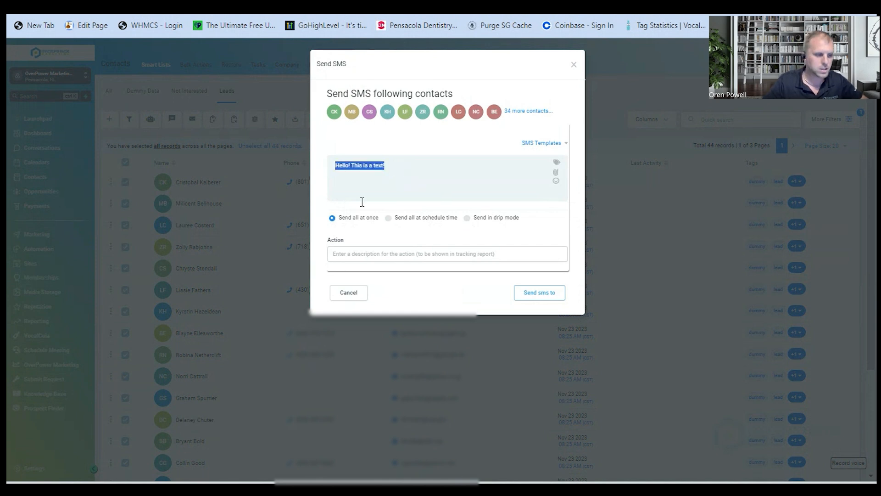
# Replace the SMS message with the "Client Voicemail / No Answer Text Response" template.
pyautogui.click(544, 145)
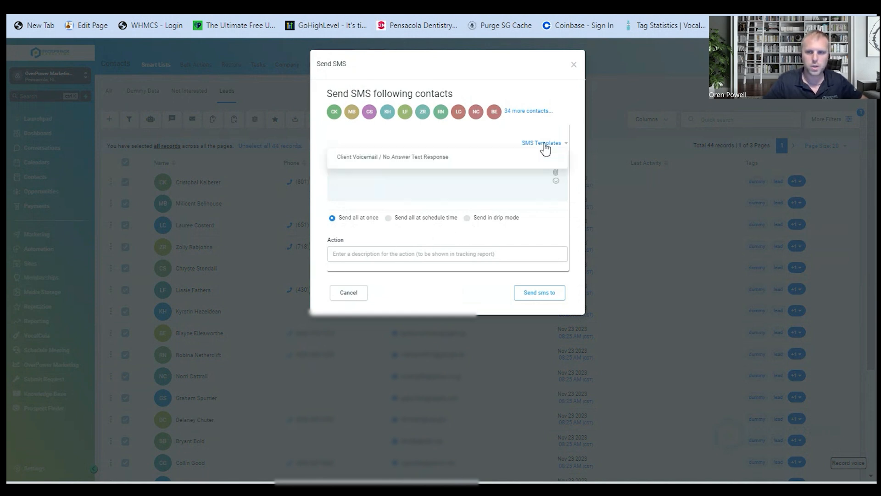
pyautogui.click(420, 163)
pyautogui.hotkey('ctrl', 'a')
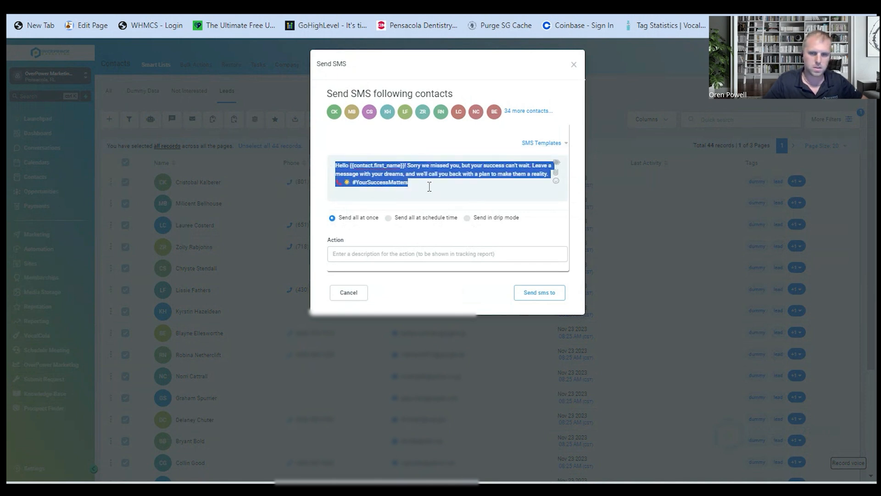
pyautogui.click(411, 186)
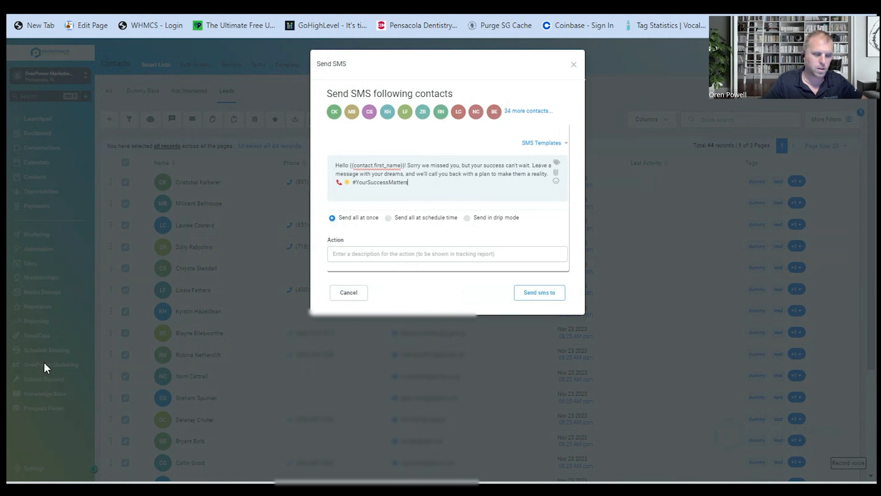
pyautogui.hotkey('ctrl', 'a')
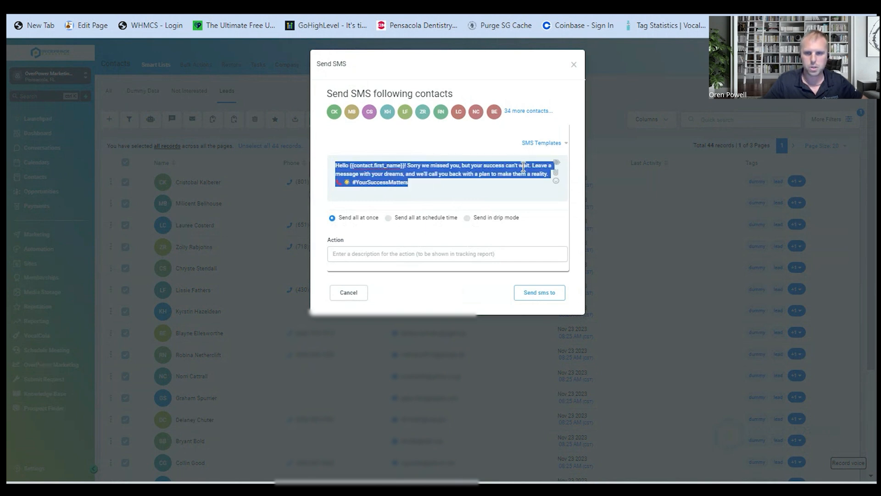
pyautogui.click(538, 144)
pyautogui.click(540, 143)
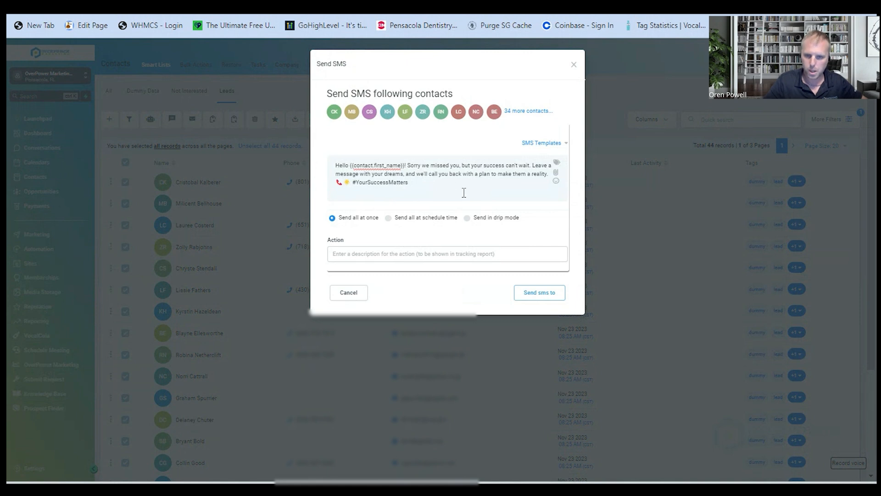
# Enter "Test" as the SMS action description and close the form without sending.
pyautogui.click(369, 255)
pyautogui.write('Test')
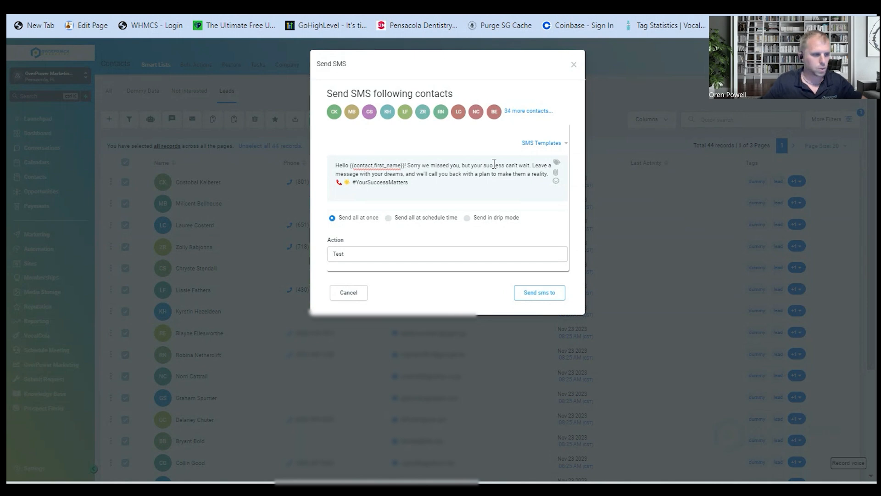
pyautogui.click(575, 68)
# Proceed to a bulk email for the selected leads and fill its body with the placeholder text "lkndknslkngfklsndklsjgnklgjnskljgfd".
pyautogui.click(196, 120)
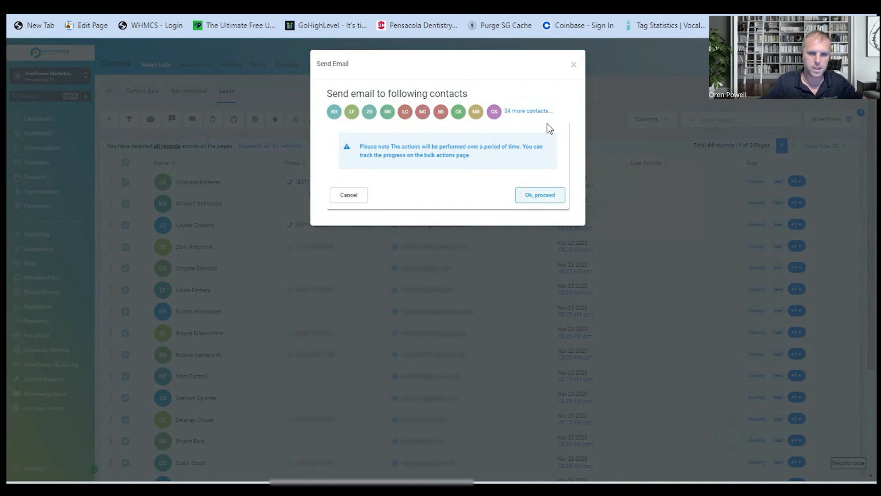
pyautogui.click(545, 197)
pyautogui.click(379, 146)
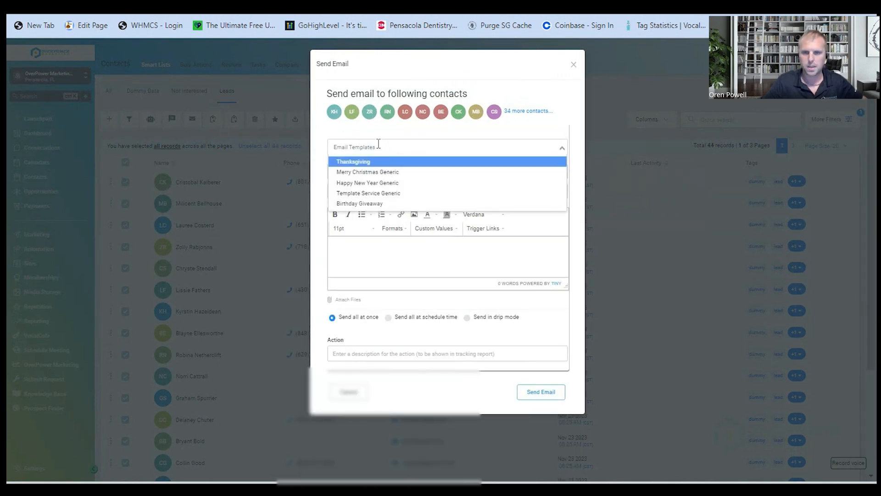
pyautogui.click(388, 263)
pyautogui.write('lkndknslkngfk')
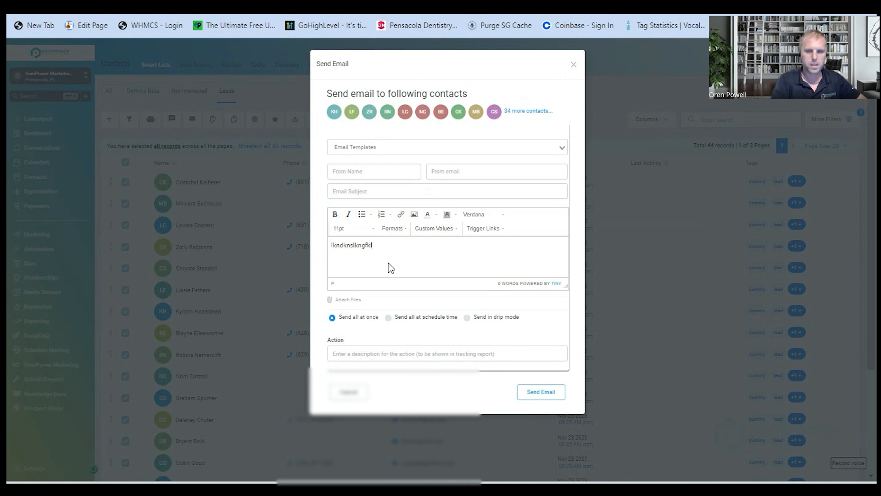
pyautogui.write('lsndklsjgnklgjnskljgfd')
# Apply the "Merry Christmas Generic" email template and set the sender to OverPower Marketing with the company's info email address.
pyautogui.click(396, 148)
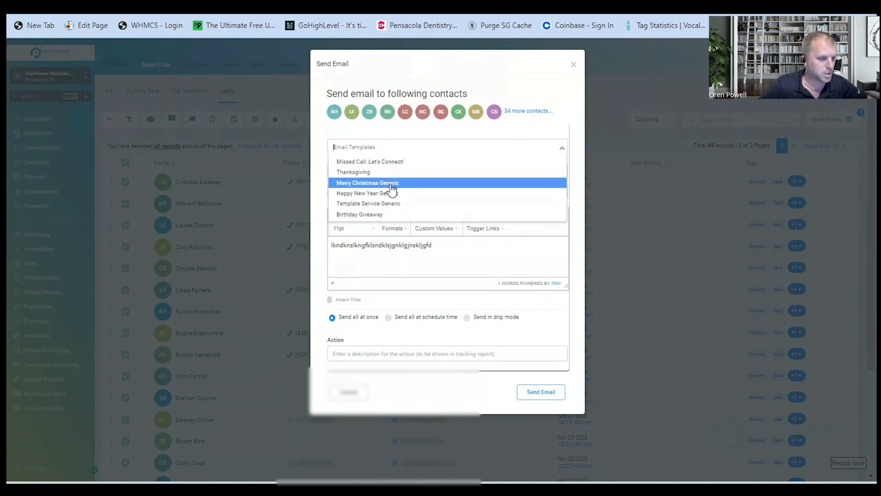
pyautogui.click(390, 184)
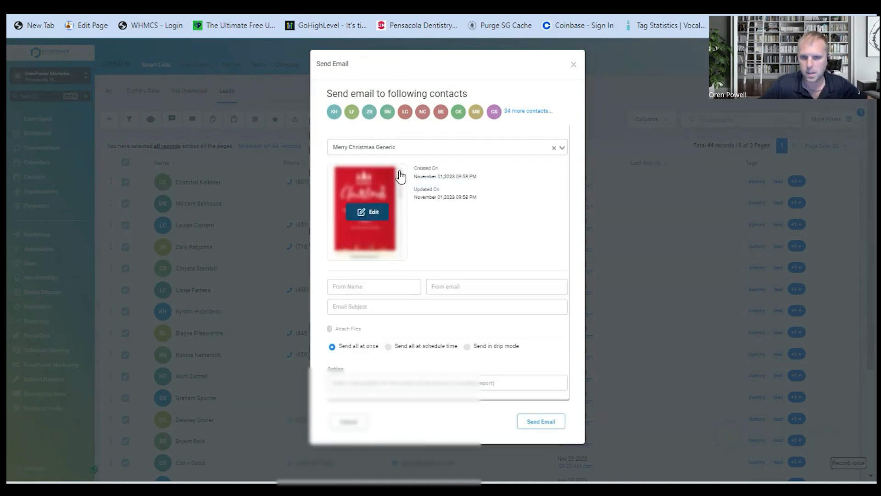
pyautogui.click(364, 288)
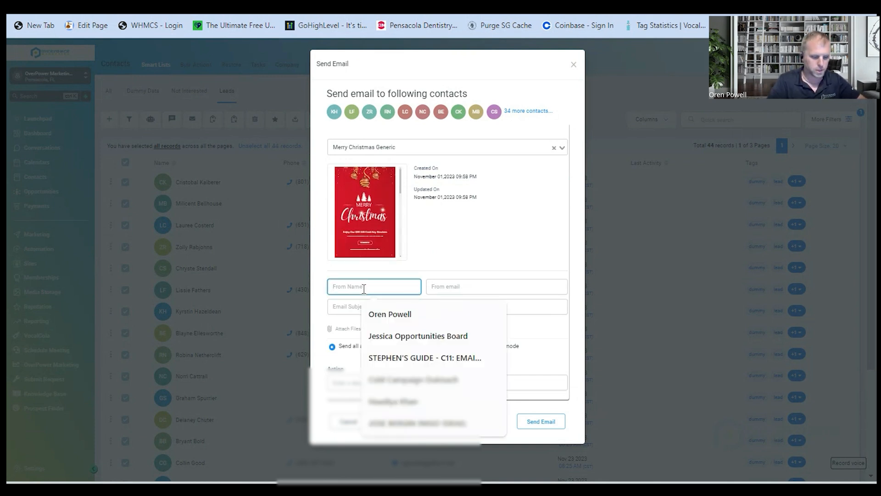
pyautogui.write('OverPower Marketing')
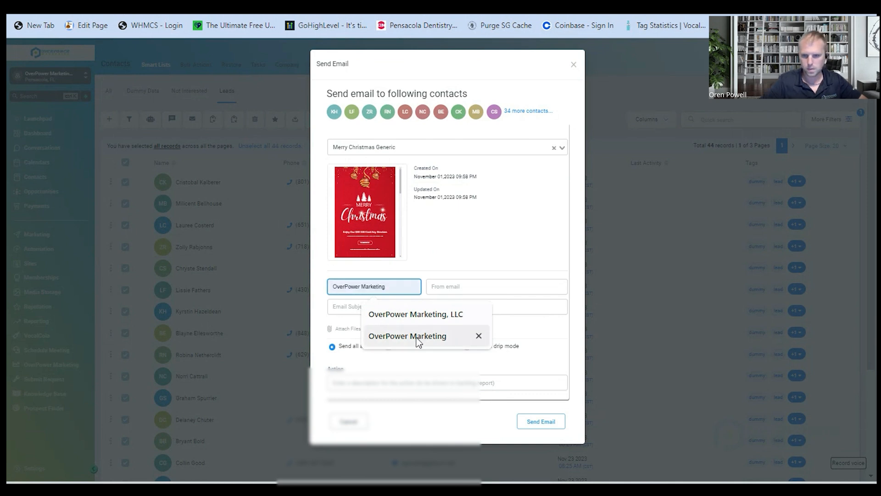
pyautogui.click(418, 337)
pyautogui.click(475, 287)
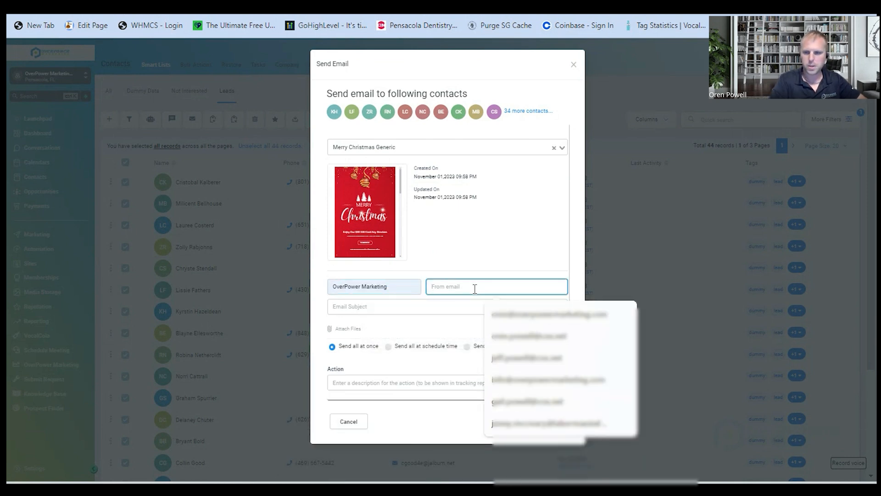
pyautogui.click(531, 379)
# Enter "MERRY CHRISTMAS" as the email subject and close the email form without sending.
pyautogui.click(372, 307)
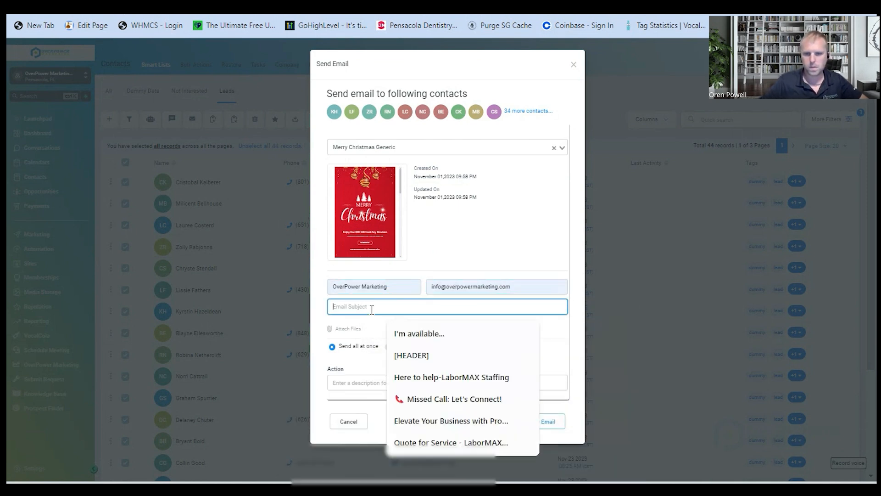
pyautogui.write('MERRY CHRISTMAS')
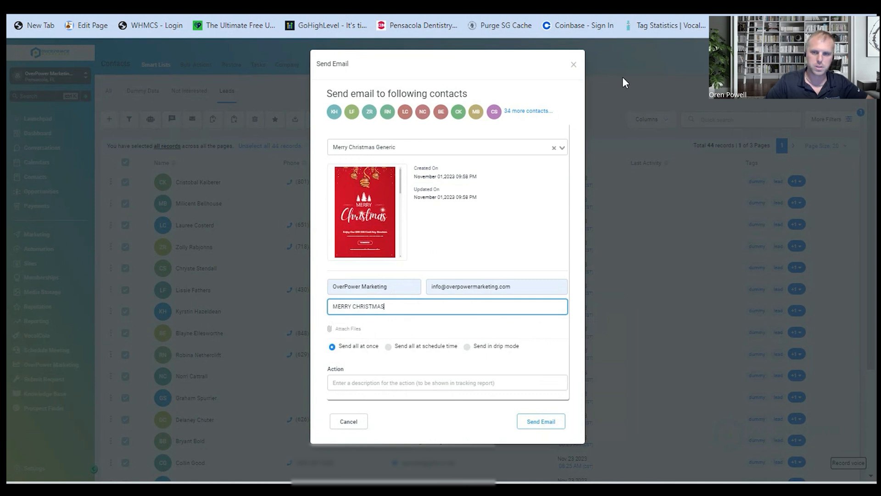
pyautogui.click(575, 64)
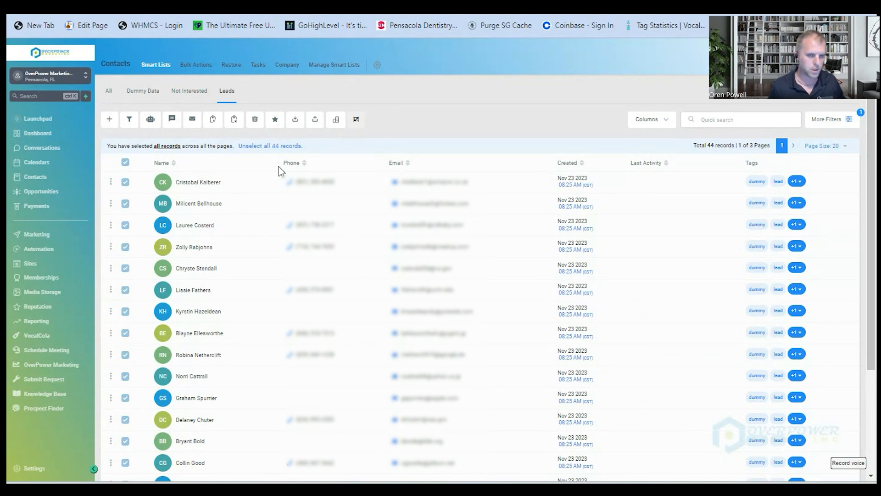
# Switch to the Dummy Data smart list and select all of its records across all pages.
pyautogui.click(142, 92)
pyautogui.click(113, 93)
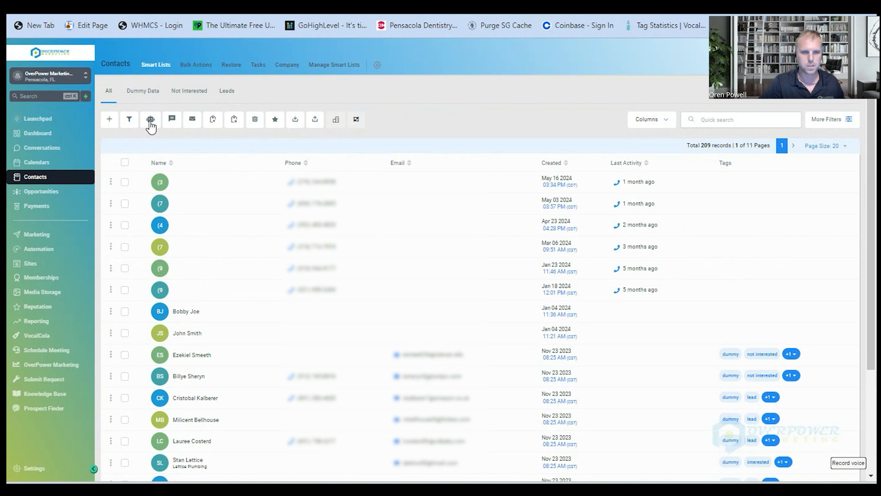
pyautogui.click(139, 92)
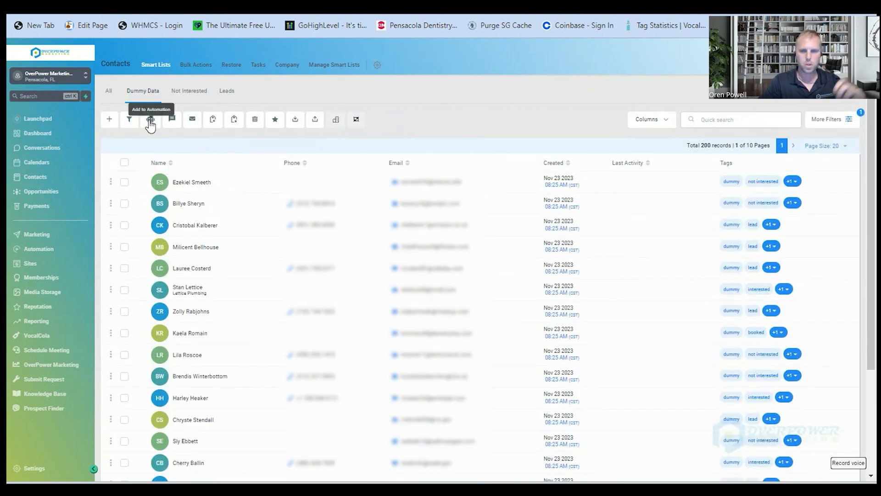
pyautogui.click(125, 163)
pyautogui.click(231, 147)
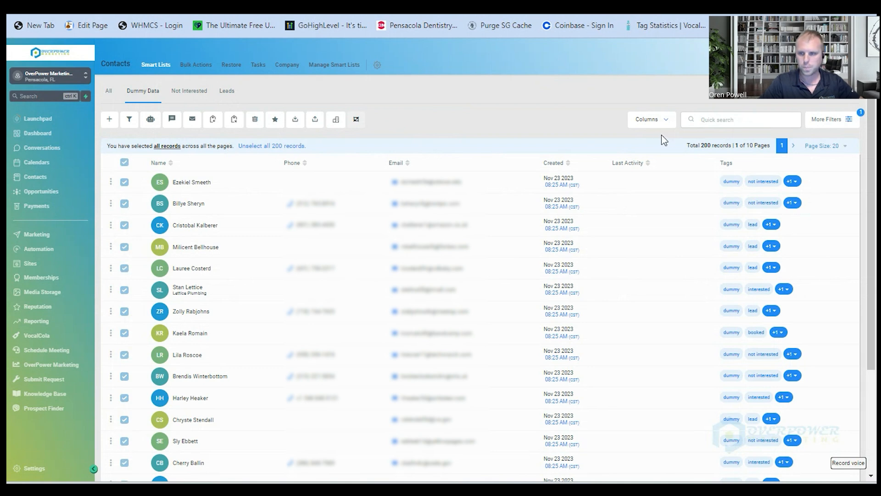
# Add the tag "test" to the selected contacts with the action description "Adding a tag".
pyautogui.click(212, 123)
pyautogui.click(227, 129)
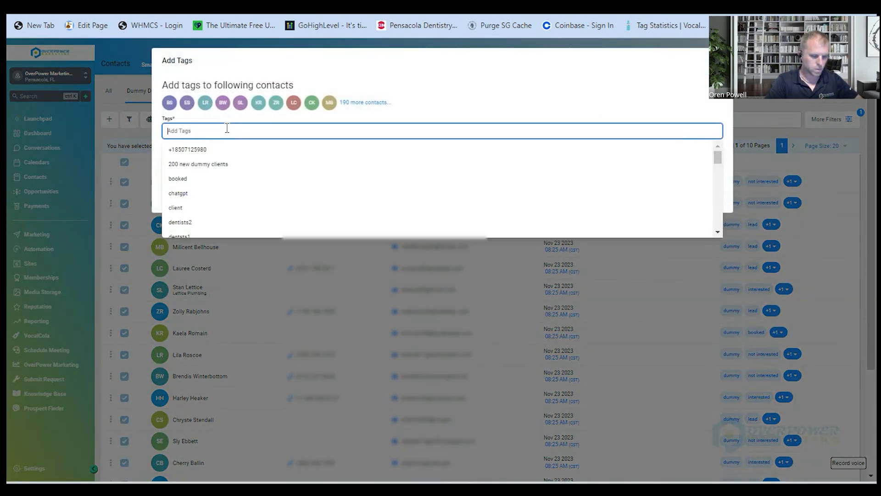
pyautogui.write('test')
pyautogui.click(213, 165)
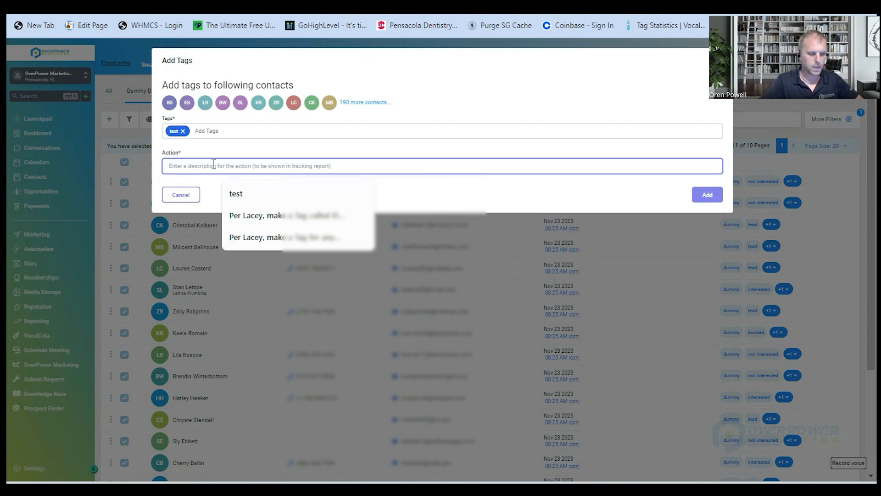
pyautogui.write('Adding a')
pyautogui.write('tag')
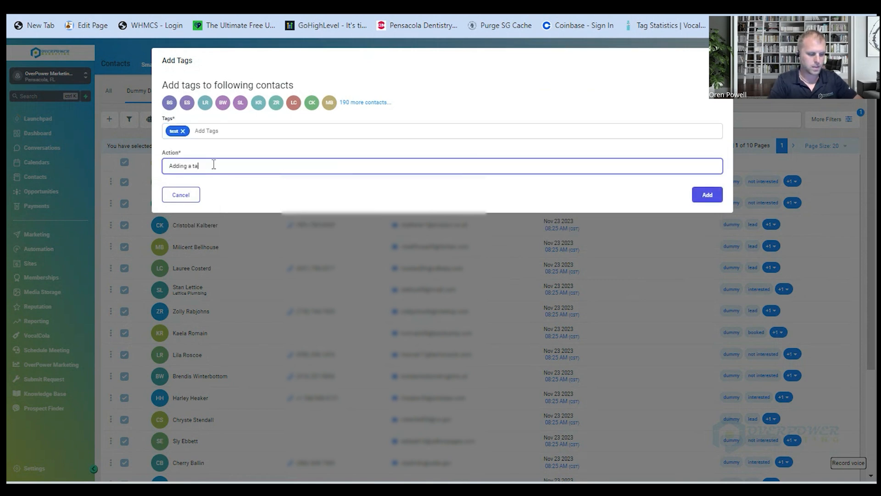
pyautogui.click(705, 195)
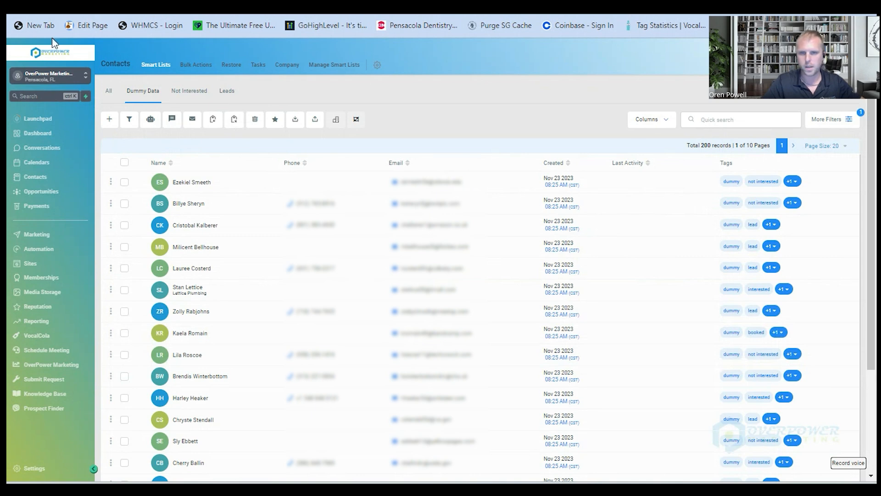
# Refresh the contact list to check the first contact's additional tags, and open the bulk actions log.
pyautogui.click(61, 13)
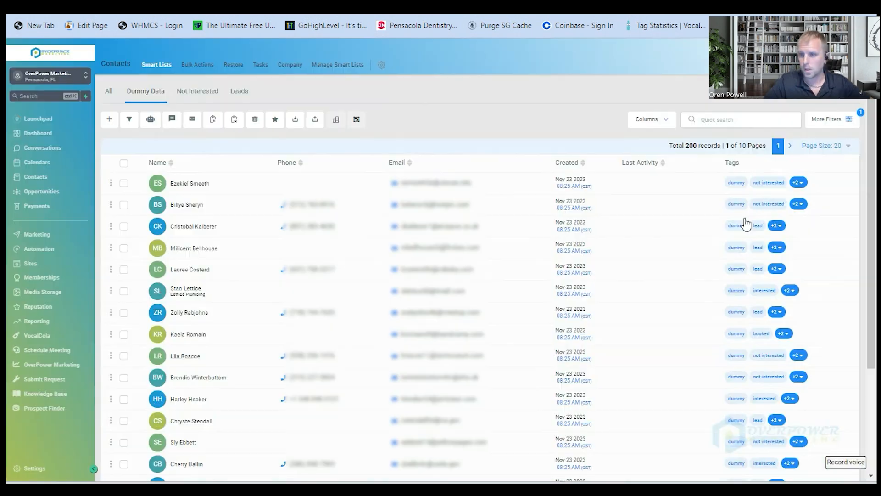
pyautogui.click(798, 182)
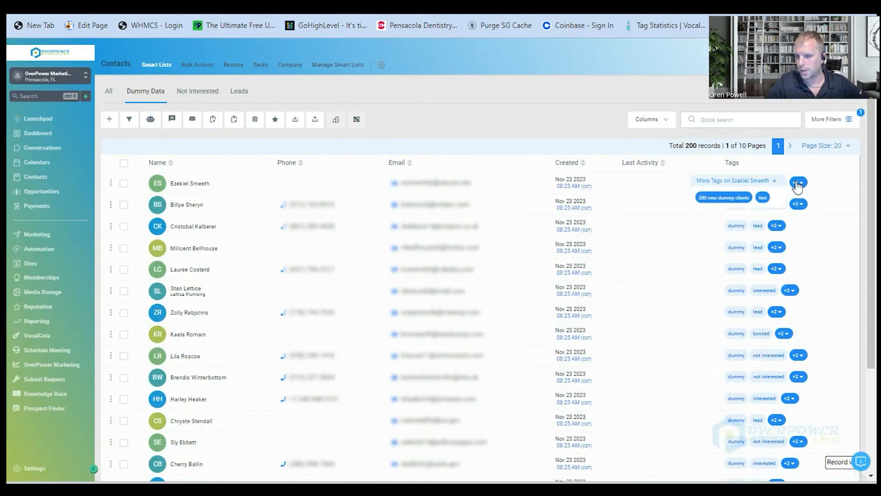
pyautogui.click(198, 68)
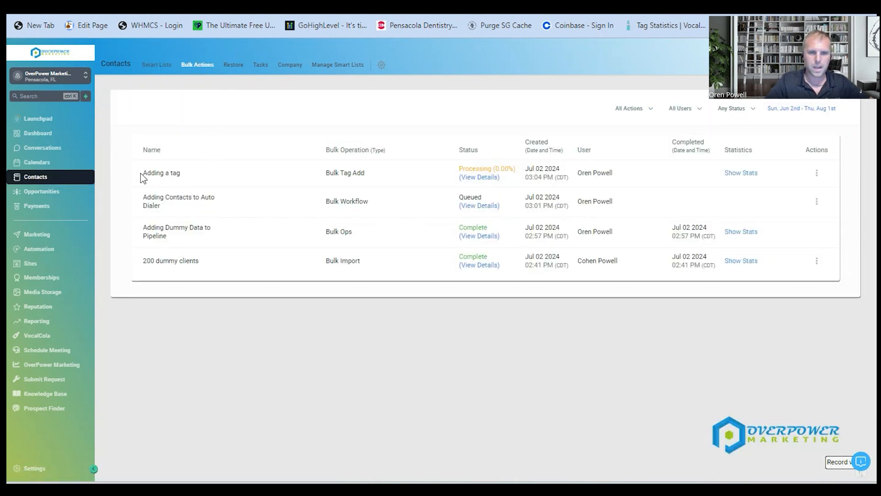
# Review the details and statistics of the "Adding a tag" bulk action in the log.
pyautogui.moveTo(145, 173); pyautogui.dragTo(174, 183)
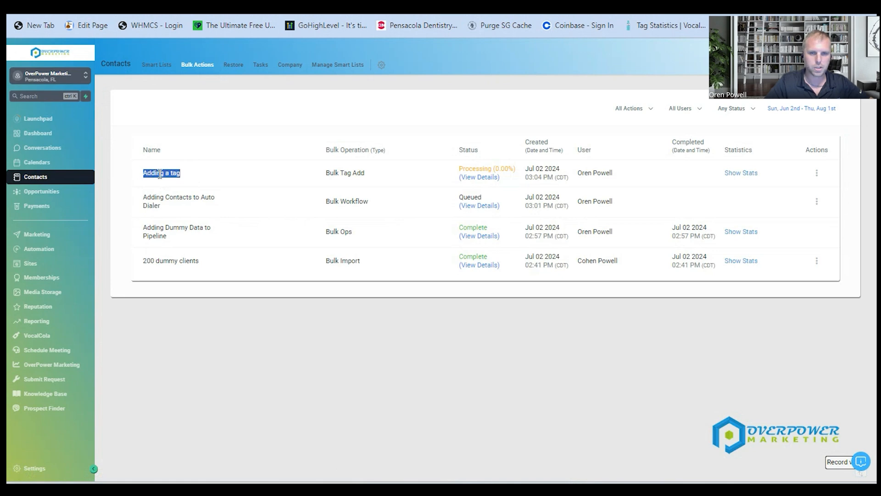
pyautogui.click(488, 178)
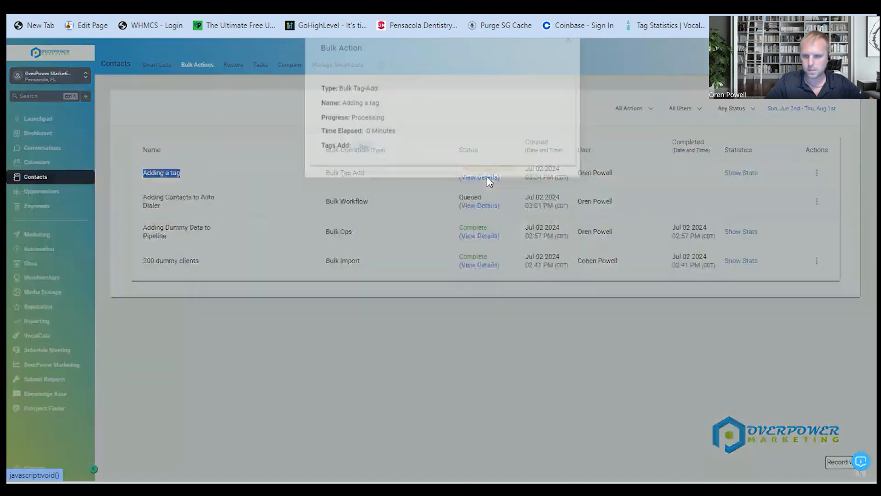
pyautogui.click(457, 244)
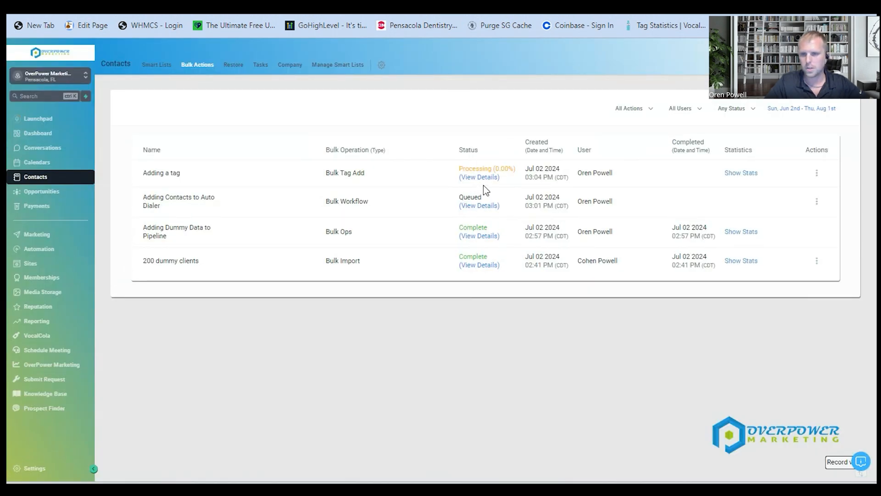
pyautogui.click(484, 182)
pyautogui.click(478, 262)
pyautogui.click(755, 179)
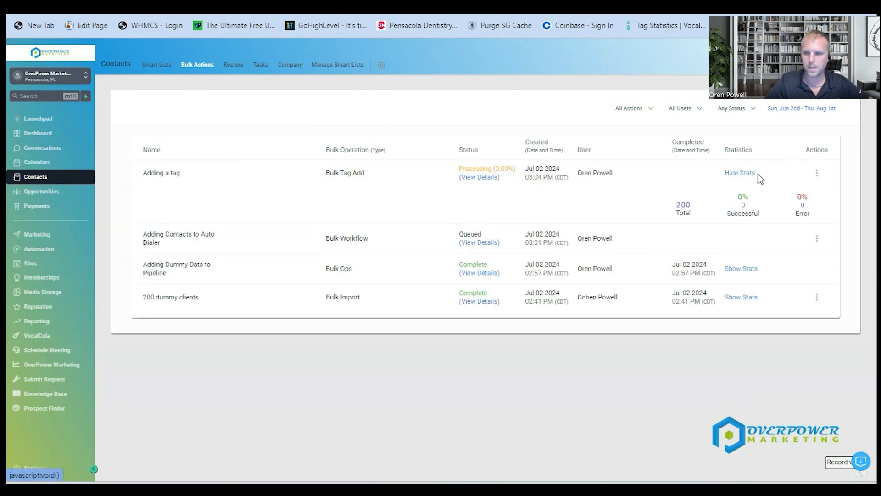
pyautogui.click(479, 179)
pyautogui.click(378, 240)
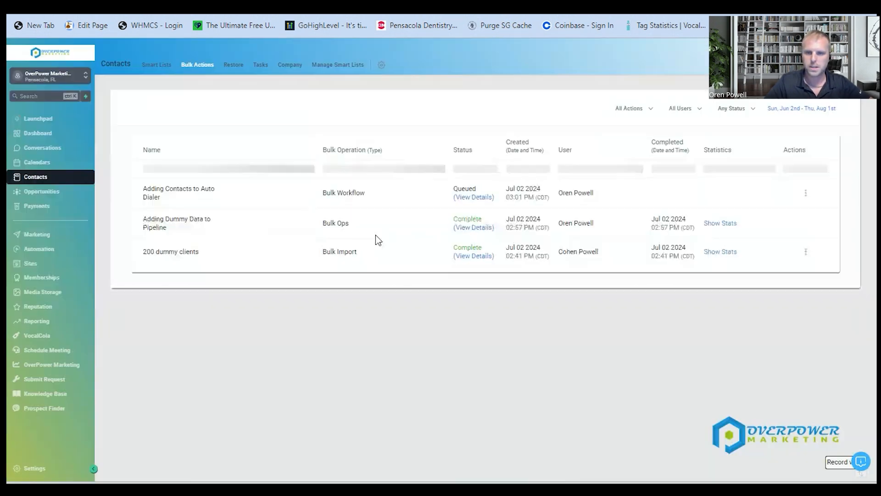
# Return to the Dummy Data smart list and select all of its records across all pages.
pyautogui.click(156, 68)
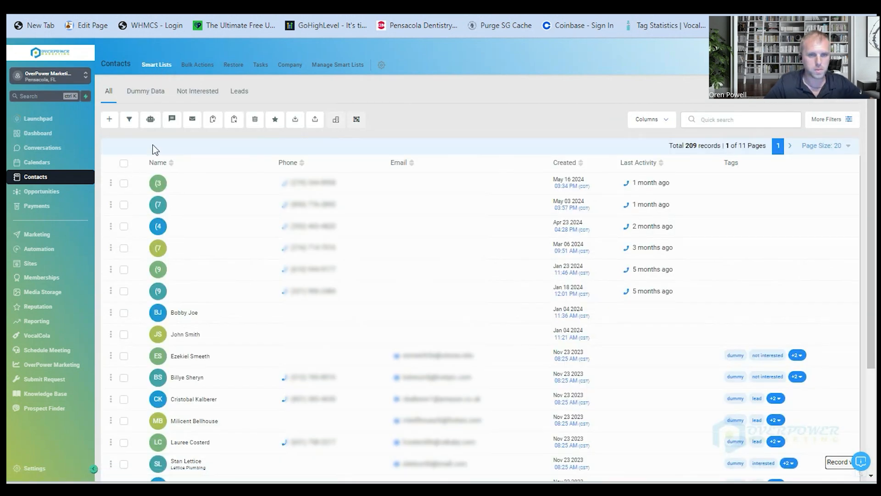
pyautogui.click(145, 92)
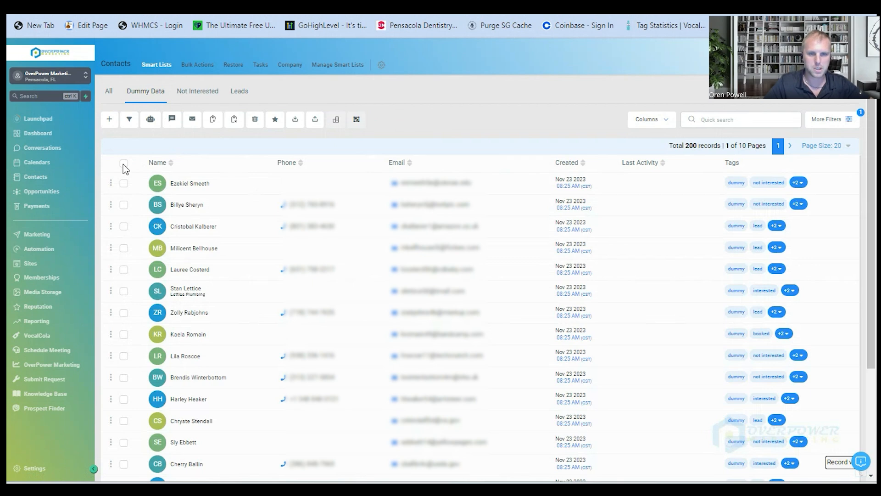
pyautogui.click(124, 162)
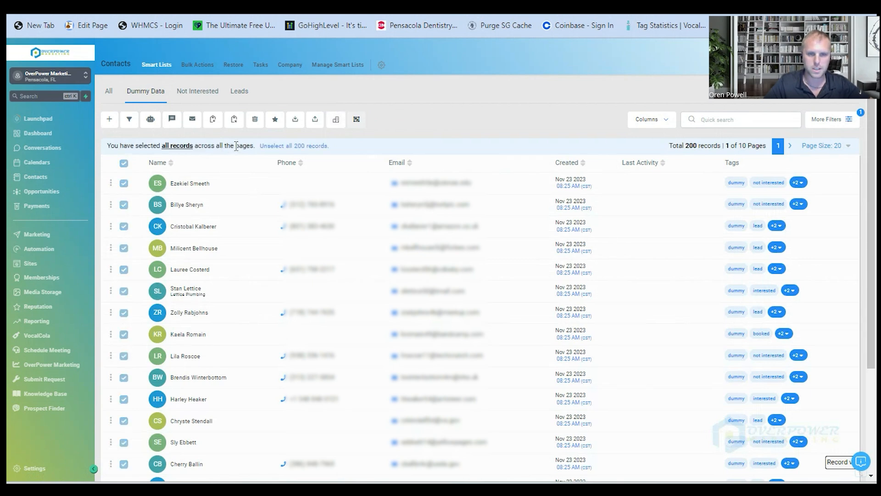
# Remove the tag "test" from the selected contacts with the action description "Remove Tag".
pyautogui.click(235, 121)
pyautogui.click(212, 129)
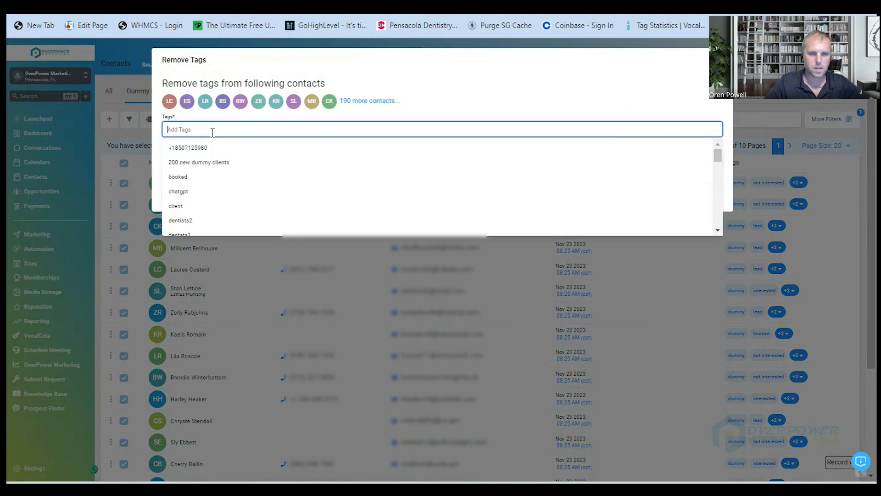
pyautogui.write('test')
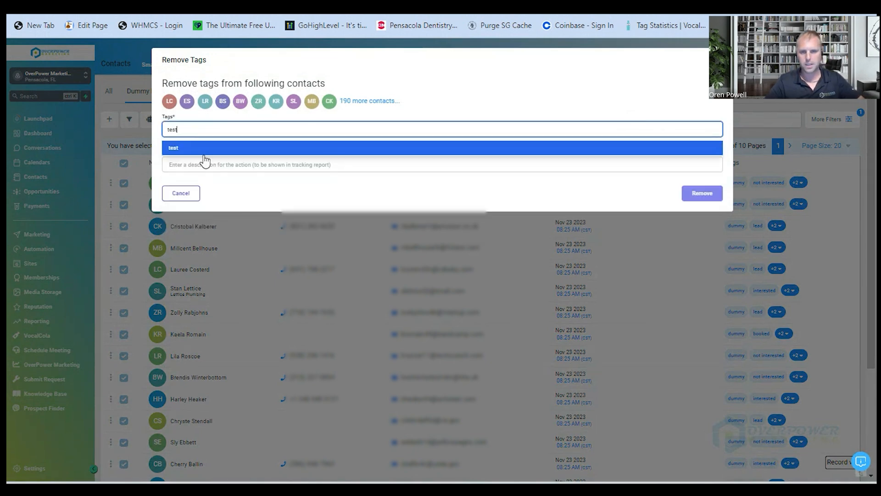
pyautogui.click(205, 152)
pyautogui.click(201, 164)
pyautogui.write('Remove')
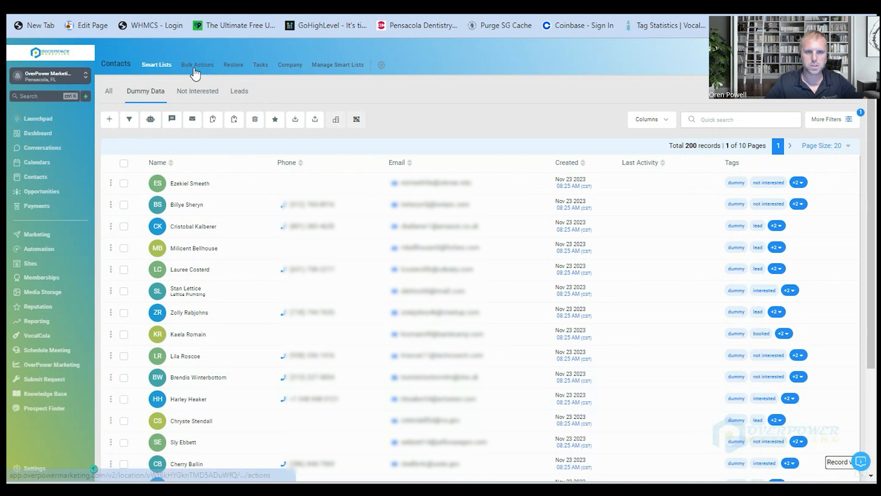
# Check the tag-adding and "Remove Tag" entries in the bulk actions log, view the removal's details, and return to the smart lists.
pyautogui.click(197, 65)
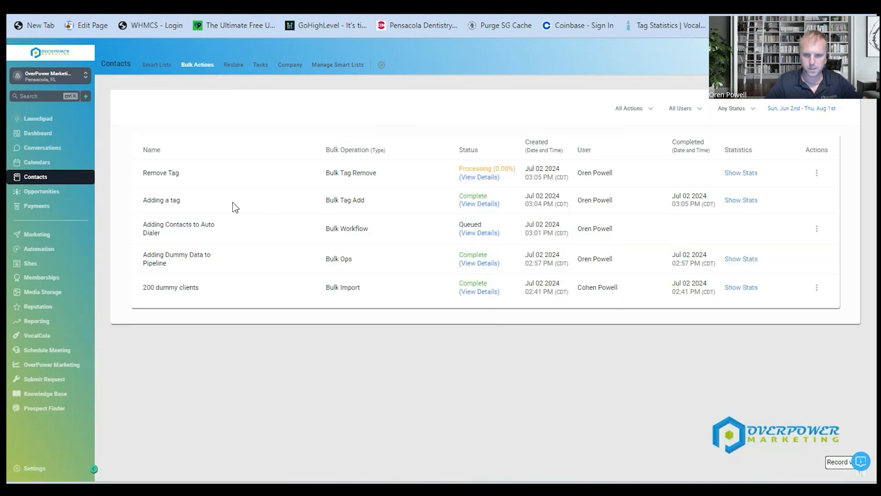
pyautogui.moveTo(140, 200); pyautogui.dragTo(225, 204)
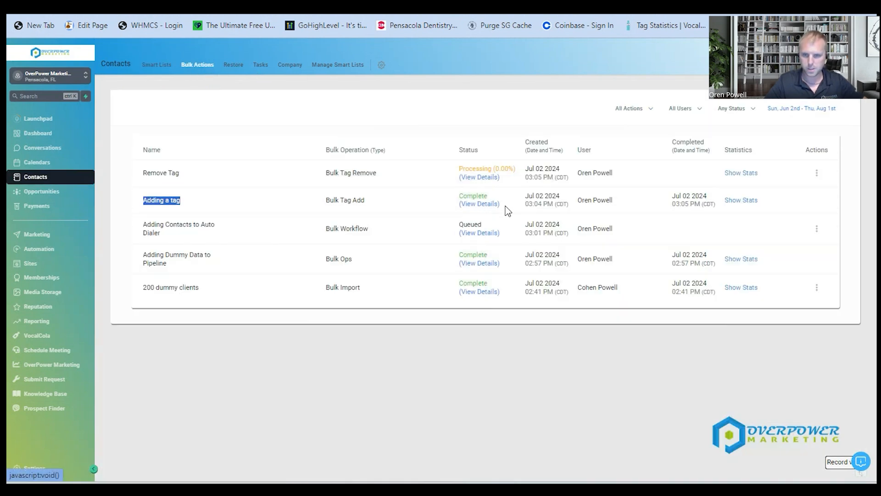
pyautogui.moveTo(142, 173); pyautogui.dragTo(214, 178)
pyautogui.click(486, 182)
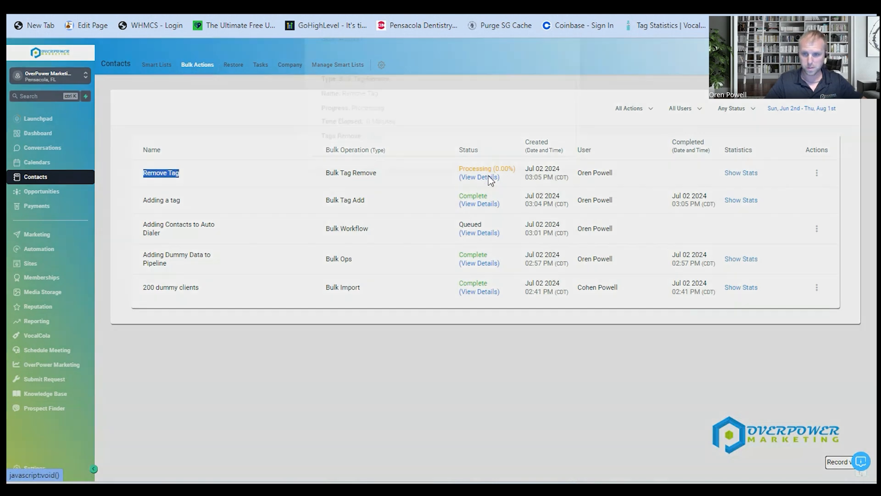
pyautogui.click(620, 200)
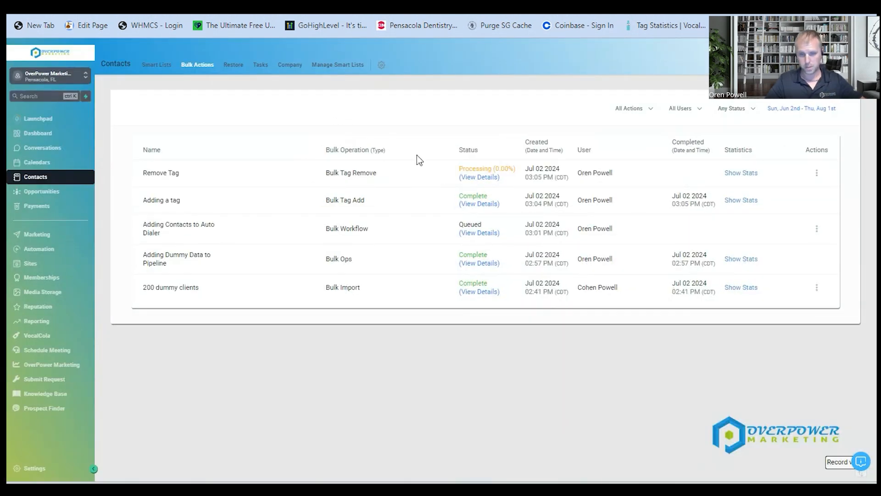
pyautogui.click(157, 65)
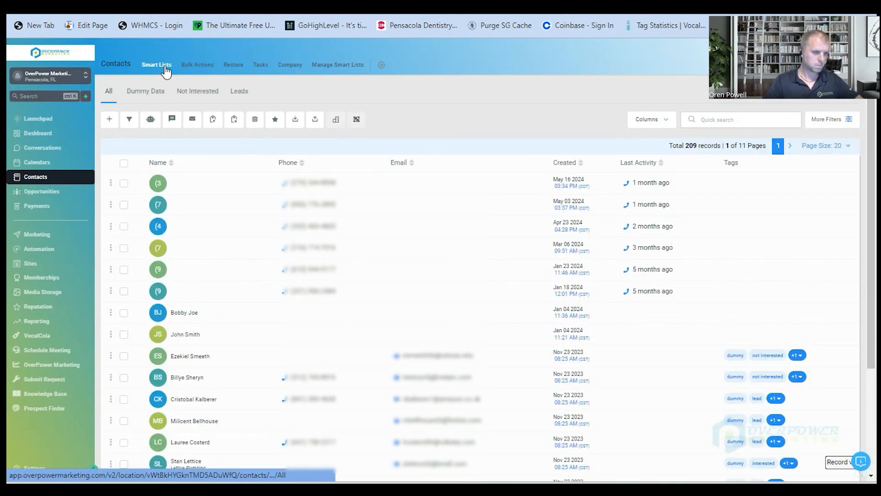